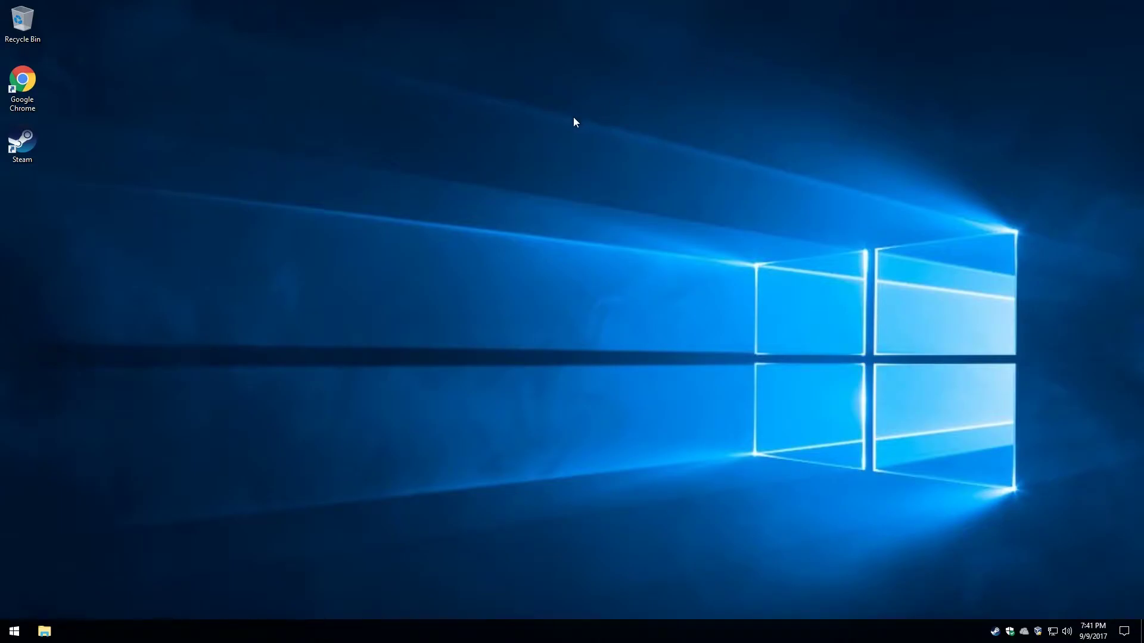
- View the PC's About information under System settings, then close Settings
left_click(15, 628)
left_click(17, 584)
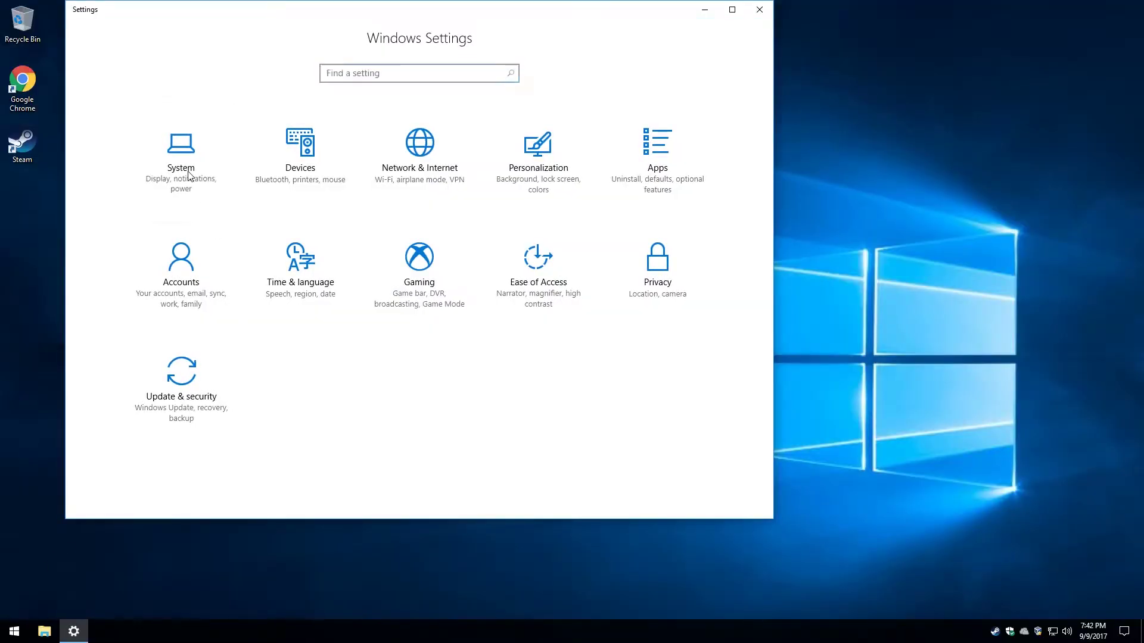
left_click(188, 175)
left_click(107, 366)
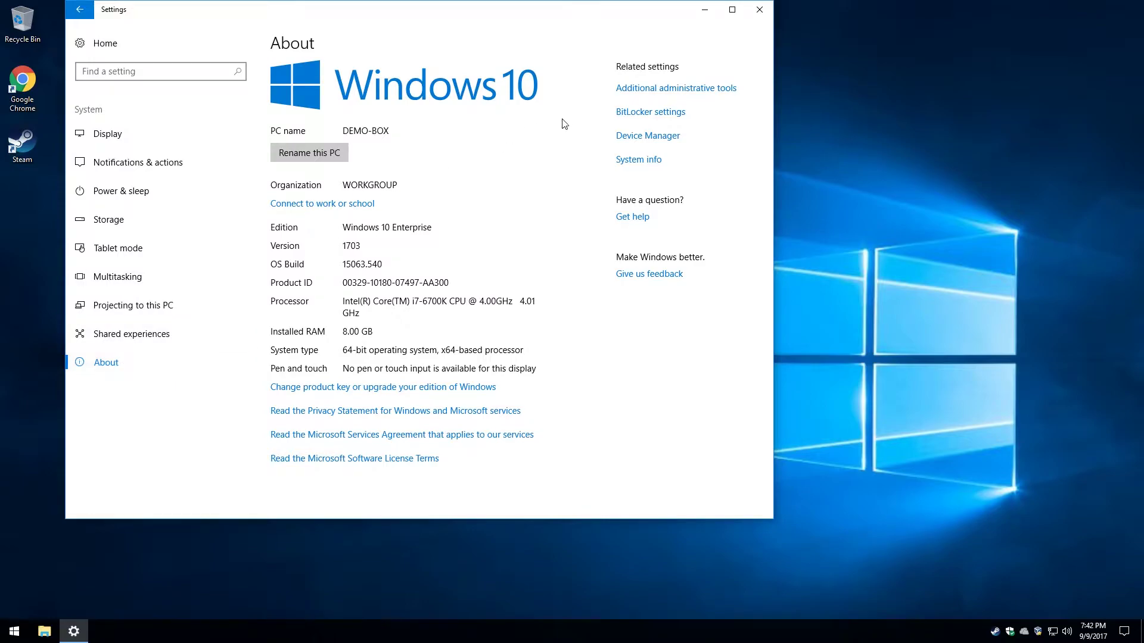
left_click(756, 13)
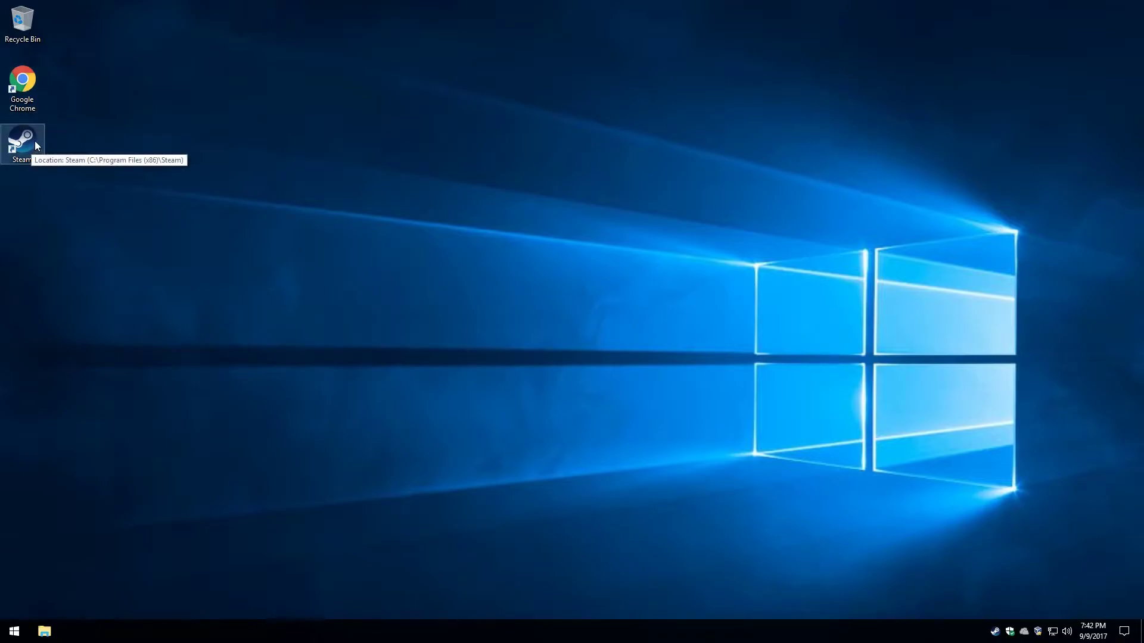
- Set Power & sleep so the screen never turns off when plugged in, then close Settings
left_click(13, 632)
left_click(22, 86)
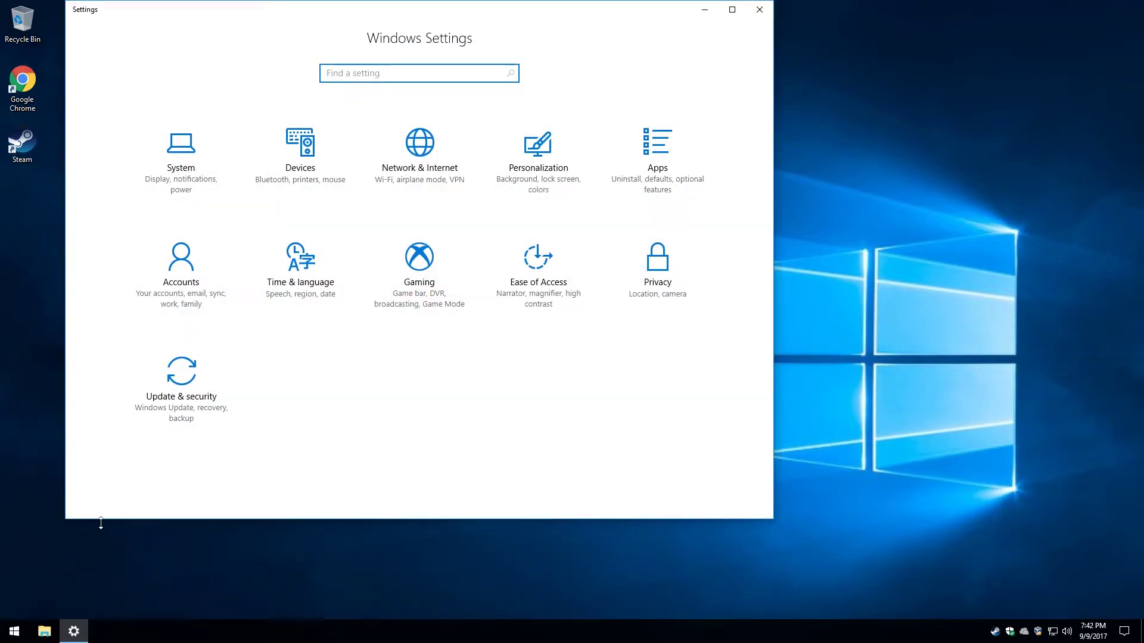
left_click(181, 156)
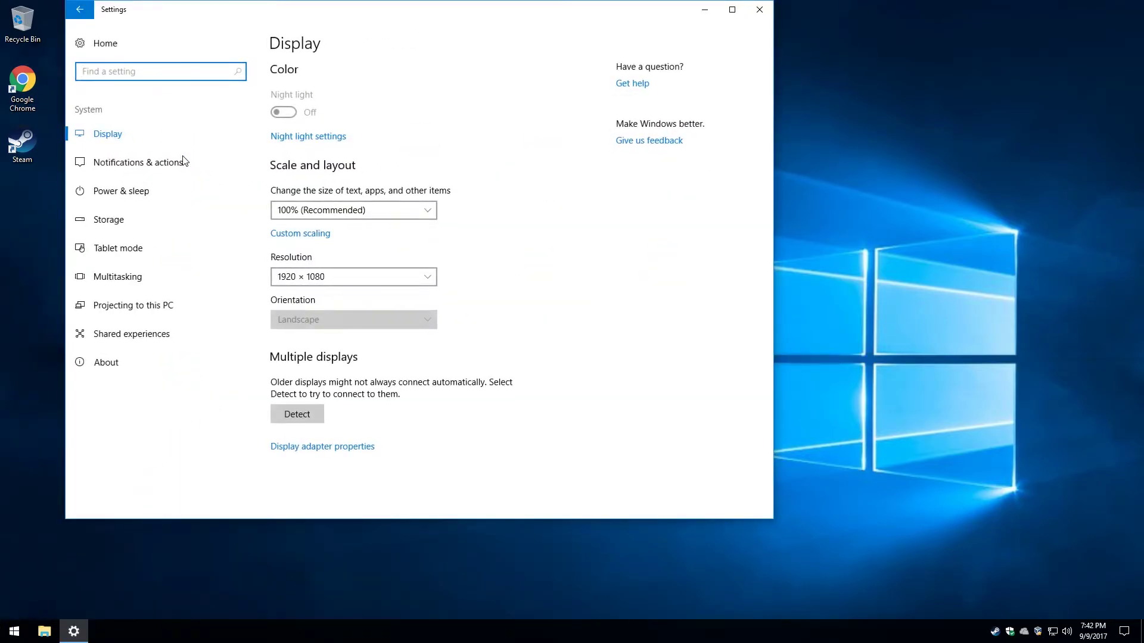
left_click(99, 195)
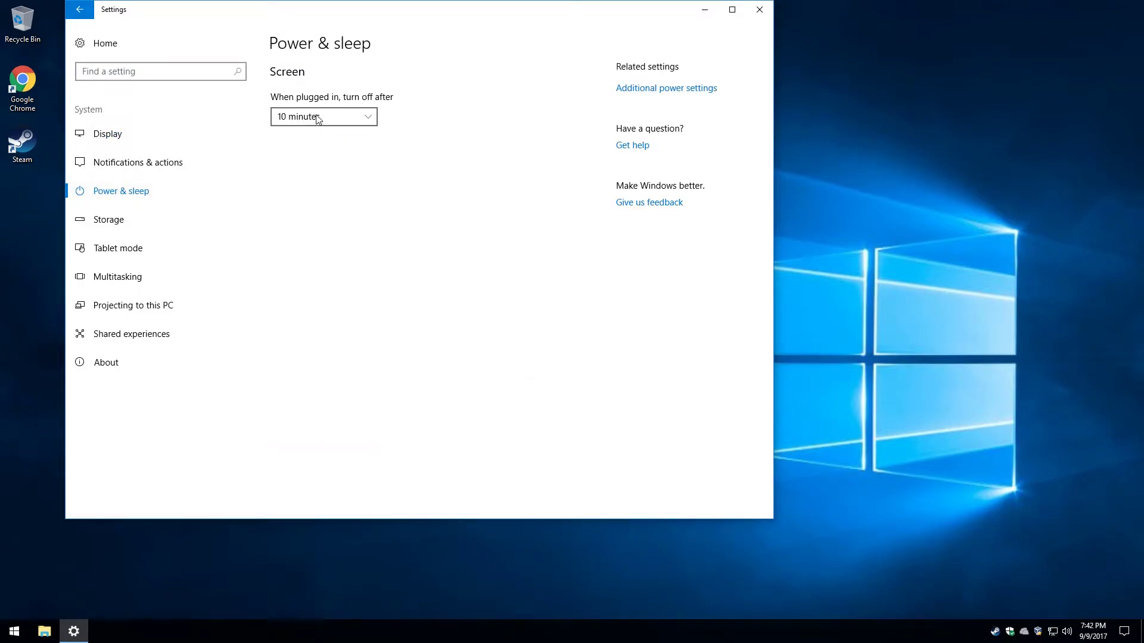
left_click(294, 122)
scroll(330, 146, "down", 3)
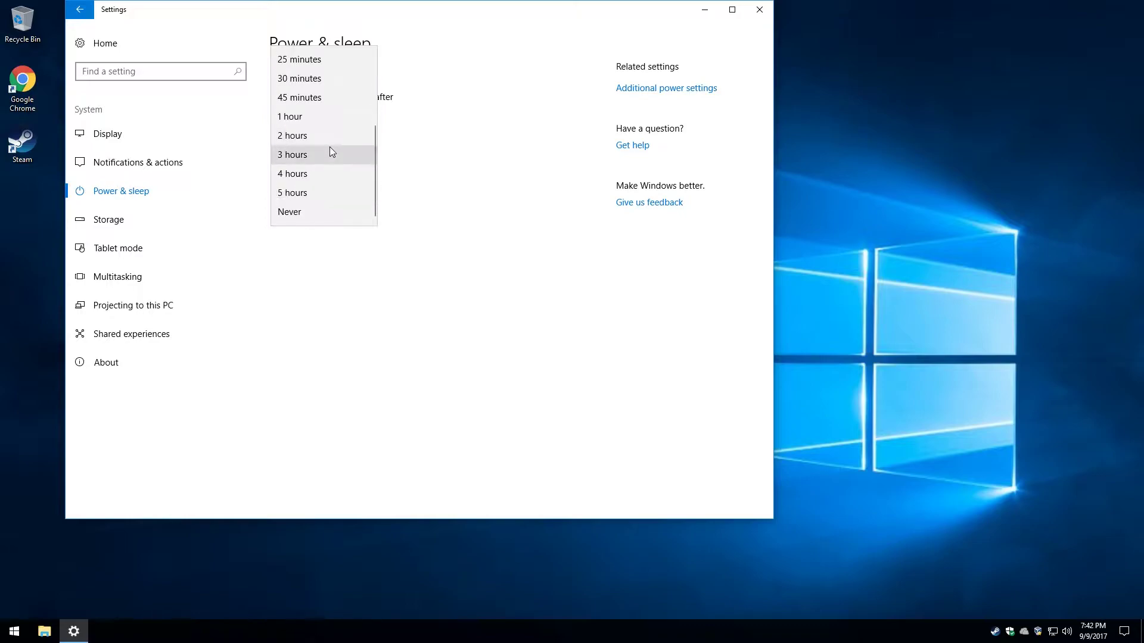
left_click(292, 213)
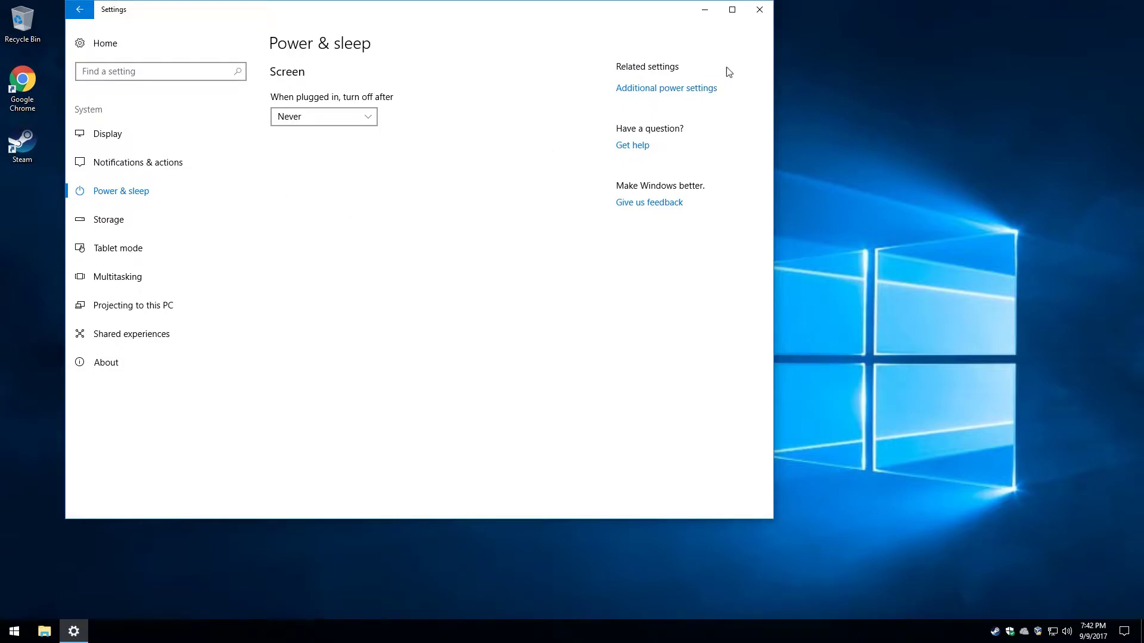
left_click(760, 10)
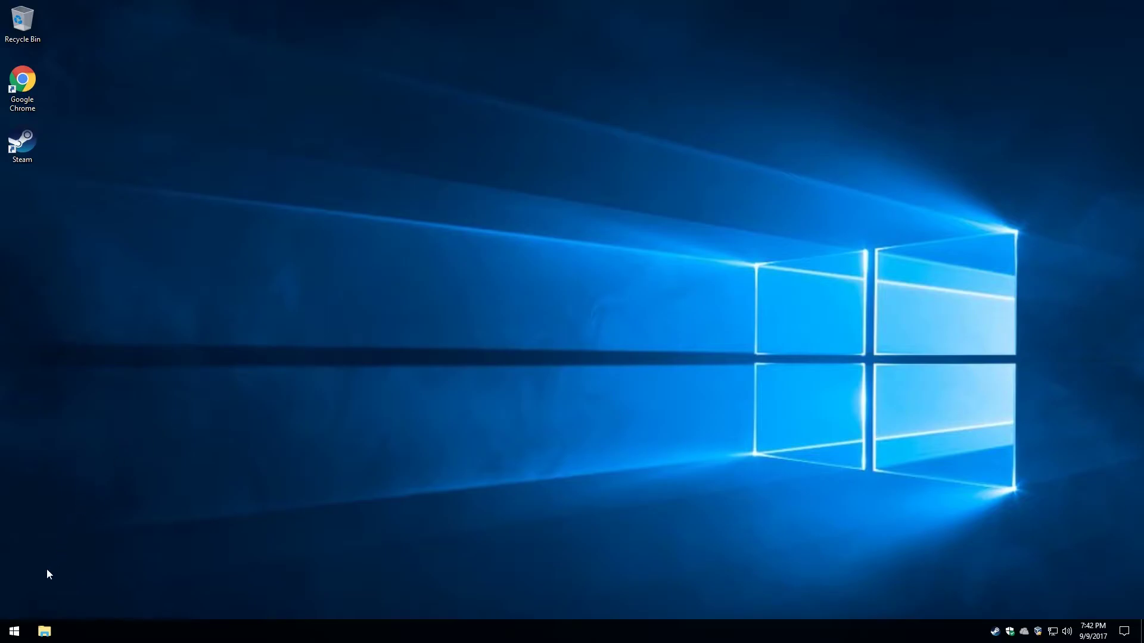
- Go to Settings > Apps, widen the window, and launch Programs and Features from Related settings
left_click(14, 632)
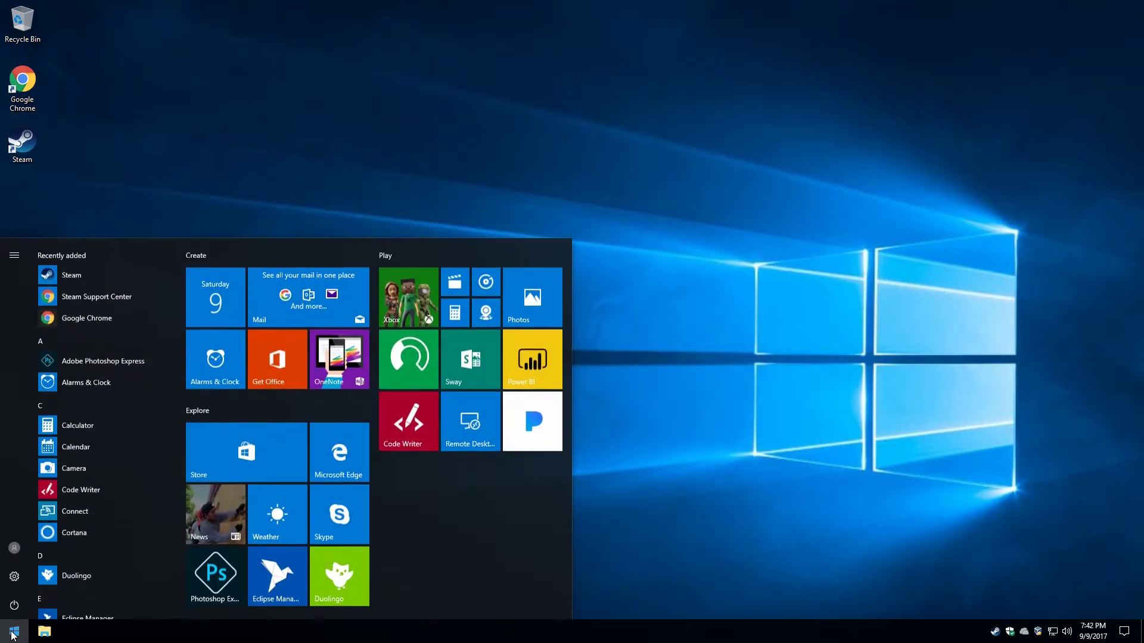
left_click(14, 577)
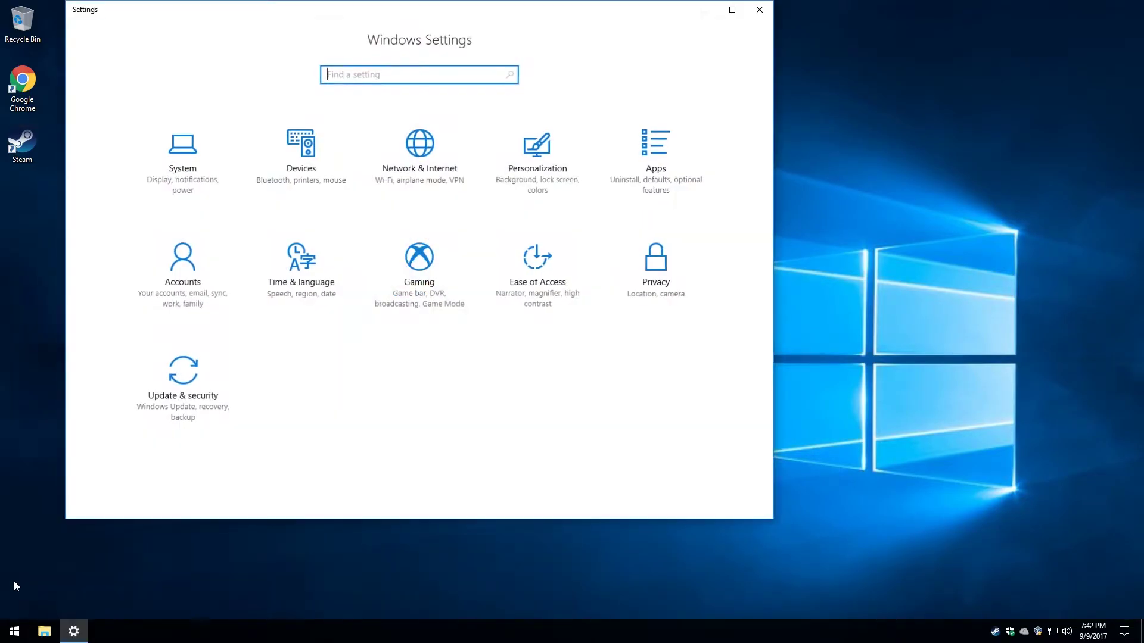
left_click(617, 159)
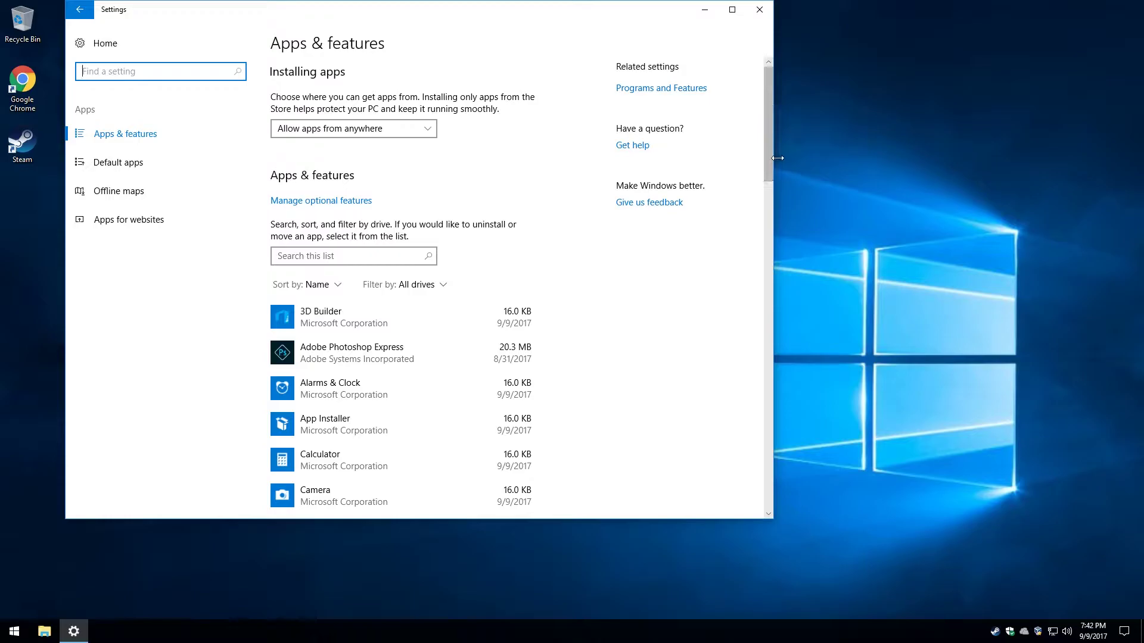
left_click_drag(777, 158, 669, 162)
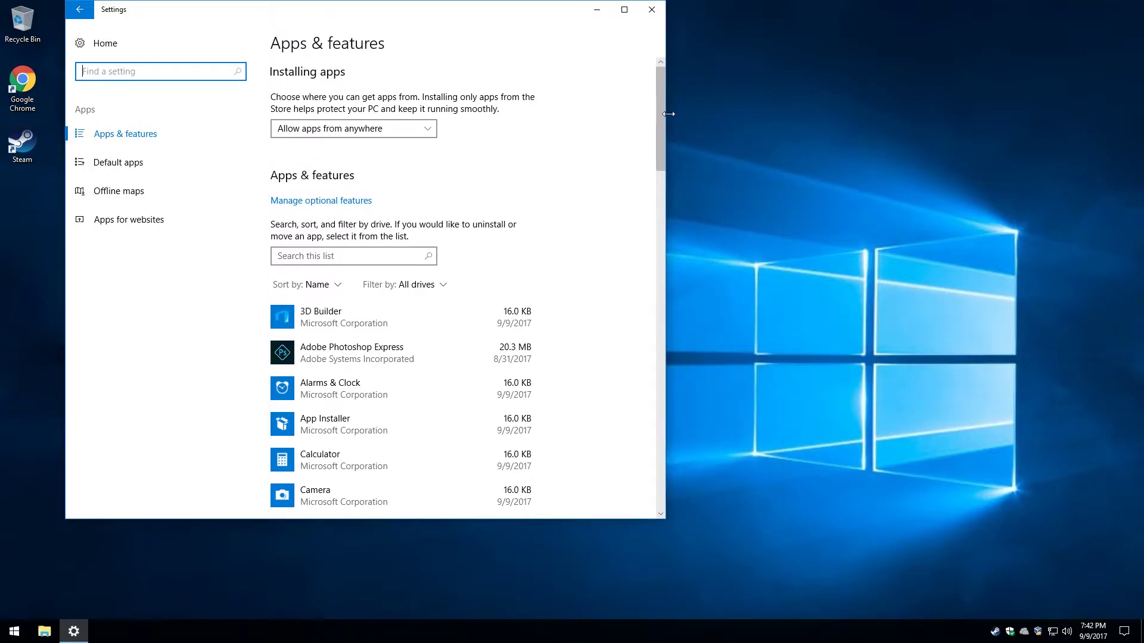
left_click_drag(665, 109, 773, 107)
left_click(647, 93)
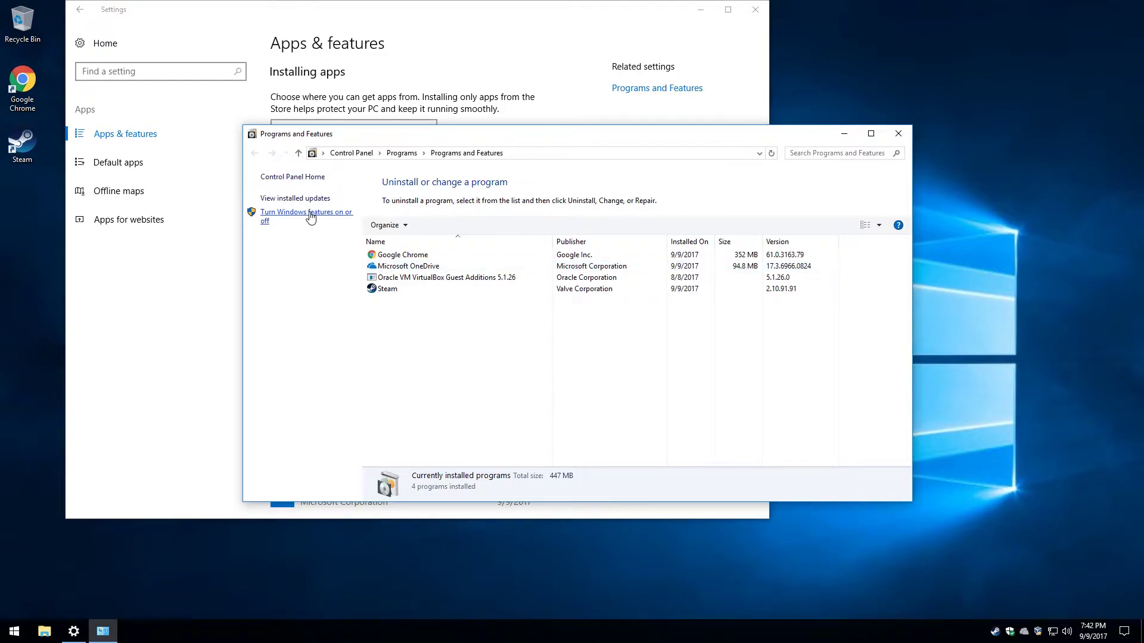
- Enable .NET Framework 3.5 in Windows Features, downloading files from Windows Update, then close Programs and Features
left_click(310, 218)
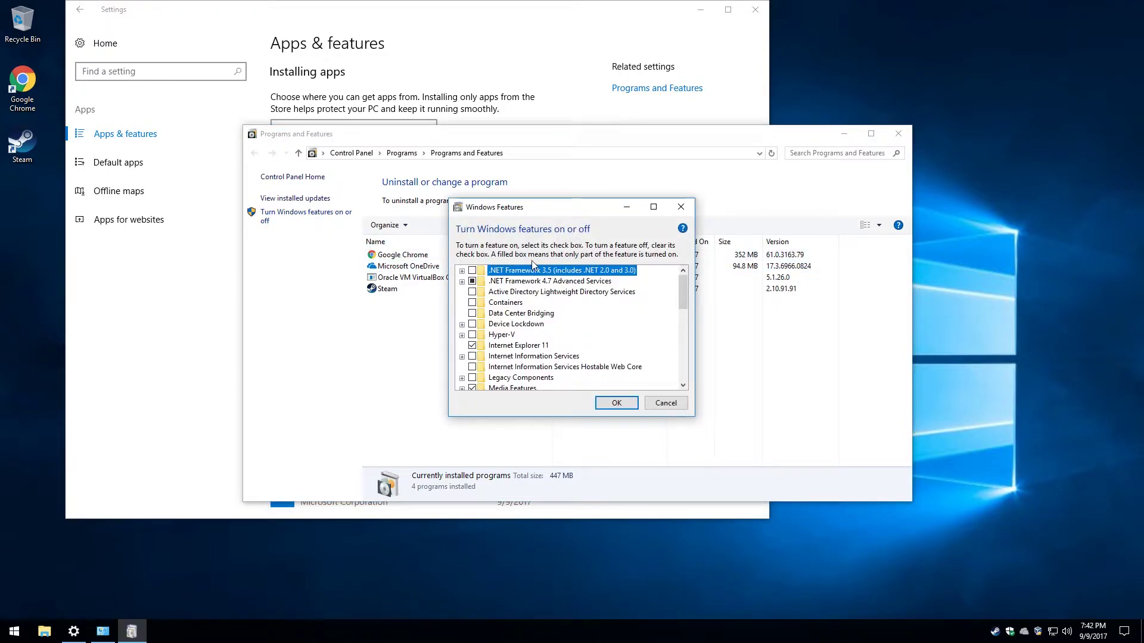
left_click(461, 271)
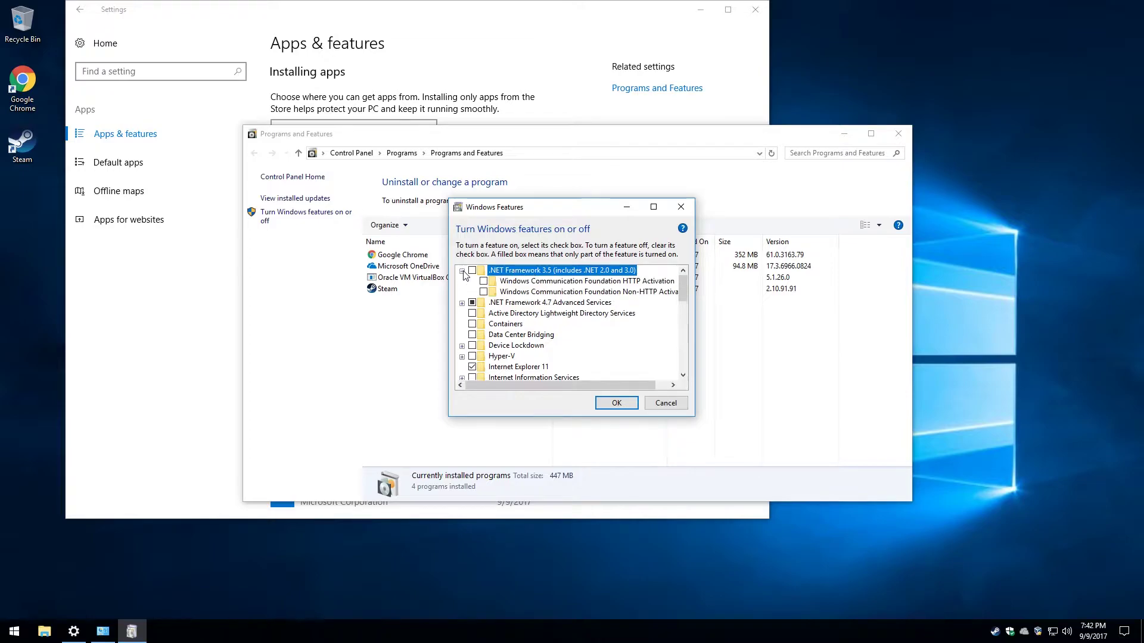
left_click(471, 271)
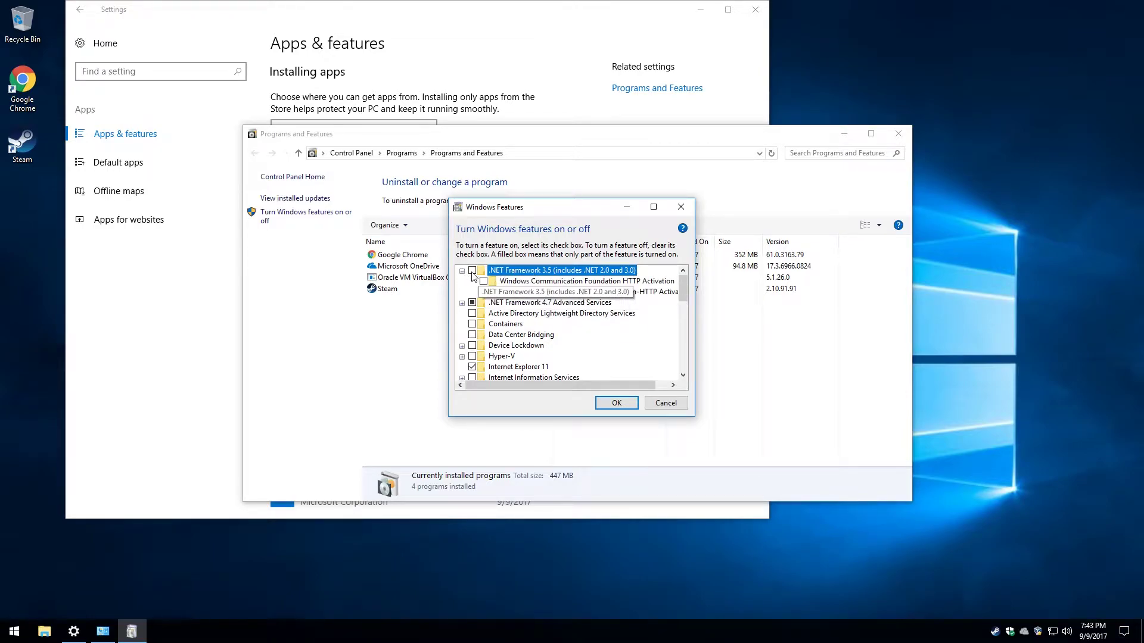
left_click(613, 402)
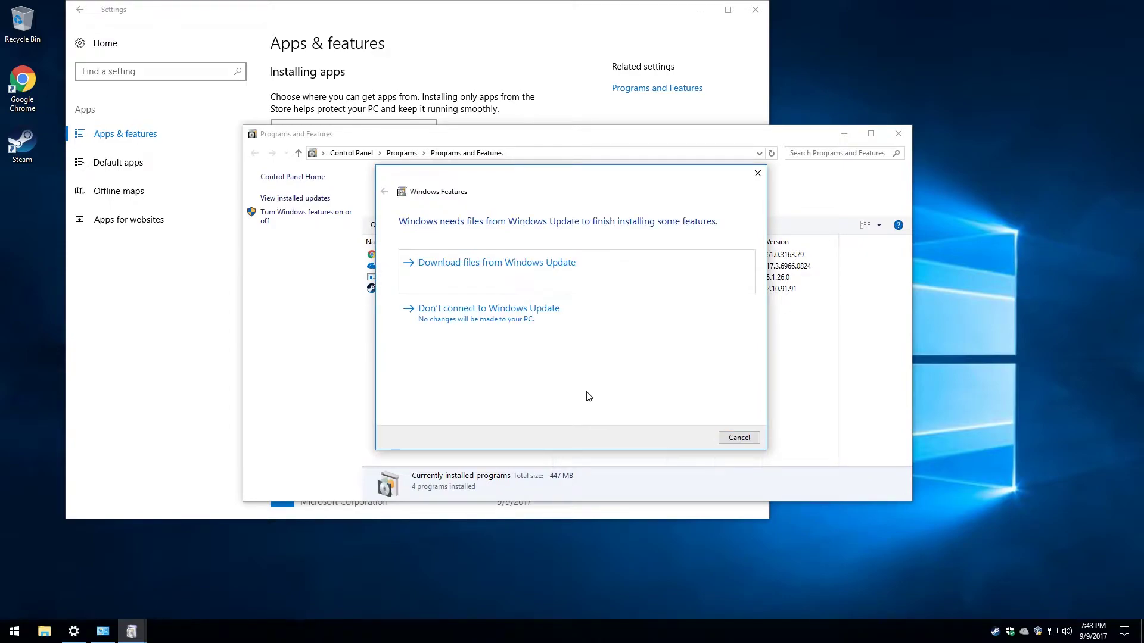
left_click(483, 270)
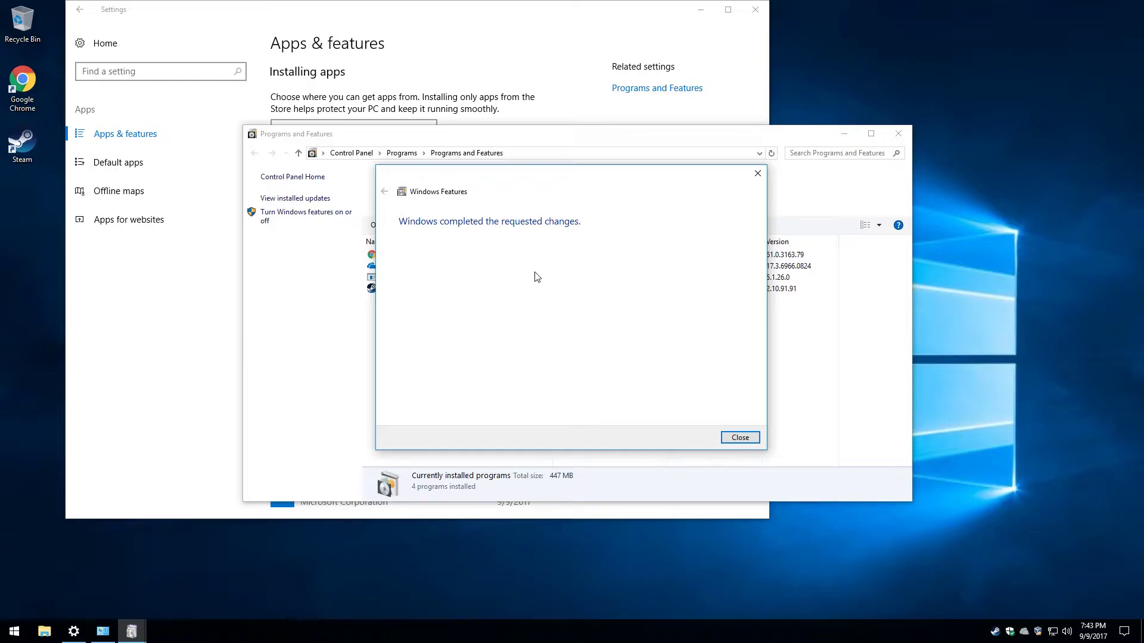
left_click(738, 438)
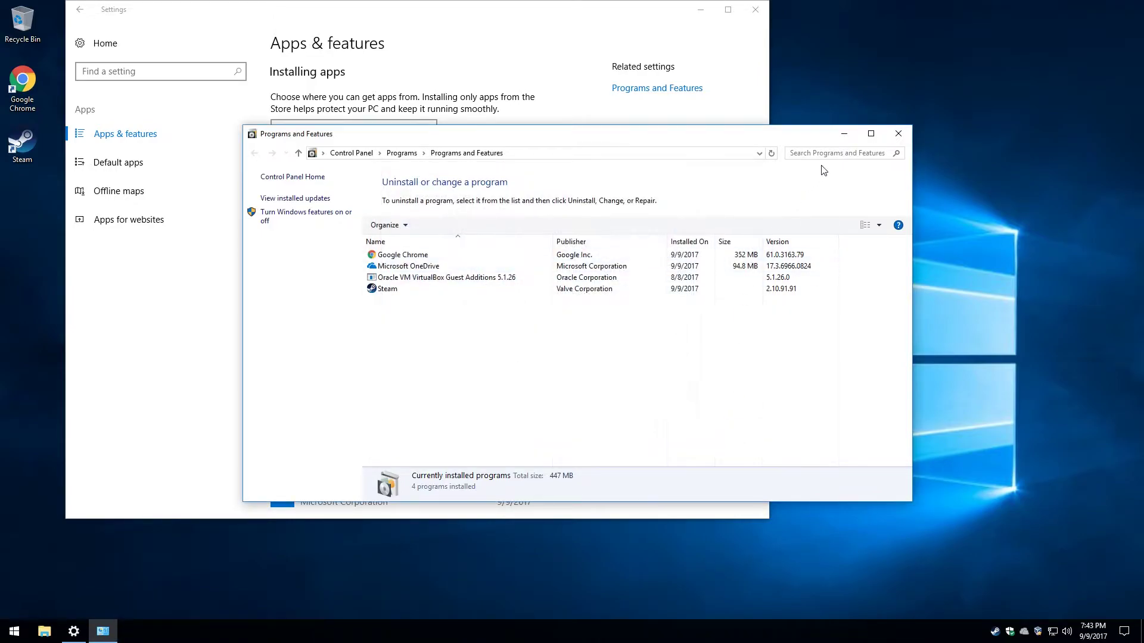
left_click(898, 133)
left_click(755, 10)
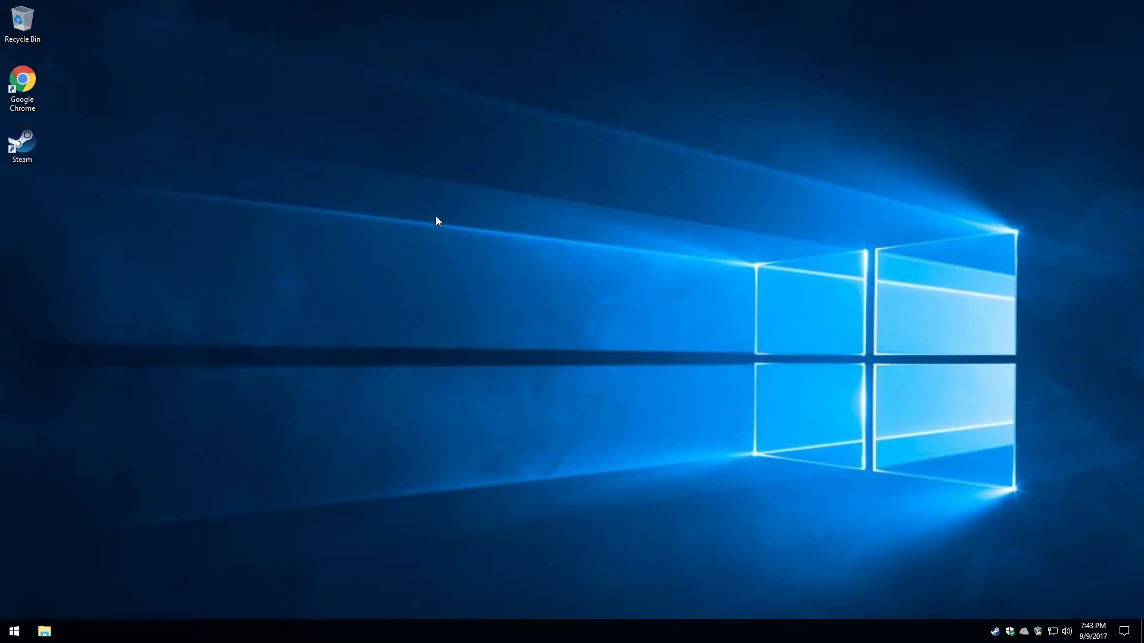
double_click(22, 88)
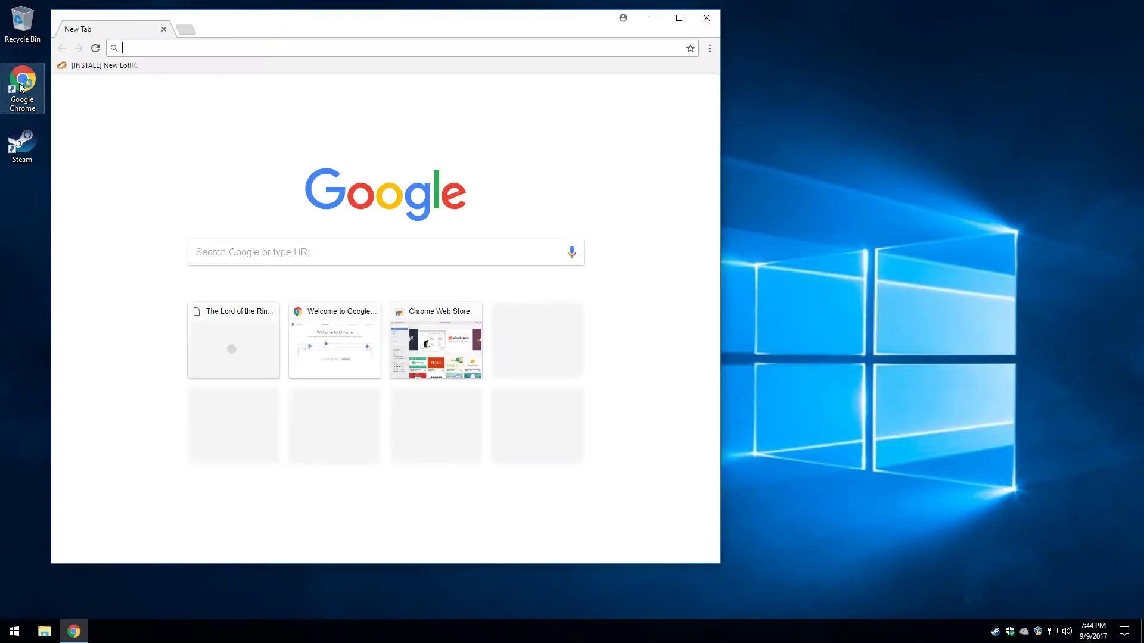
left_click_drag(270, 24, 388, 64)
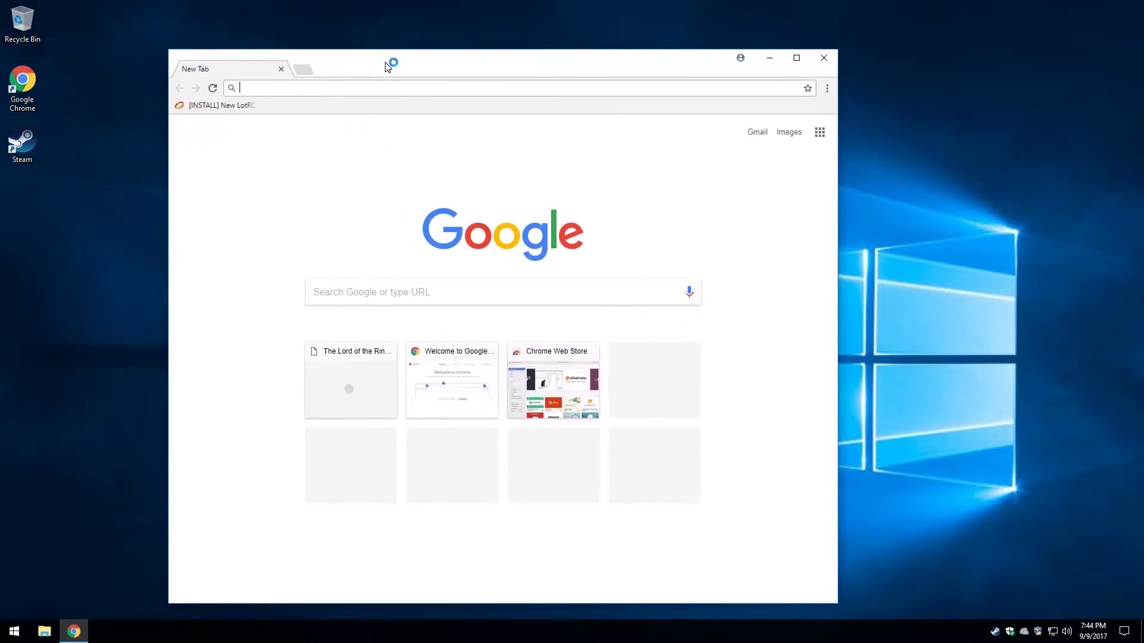
left_click(226, 106)
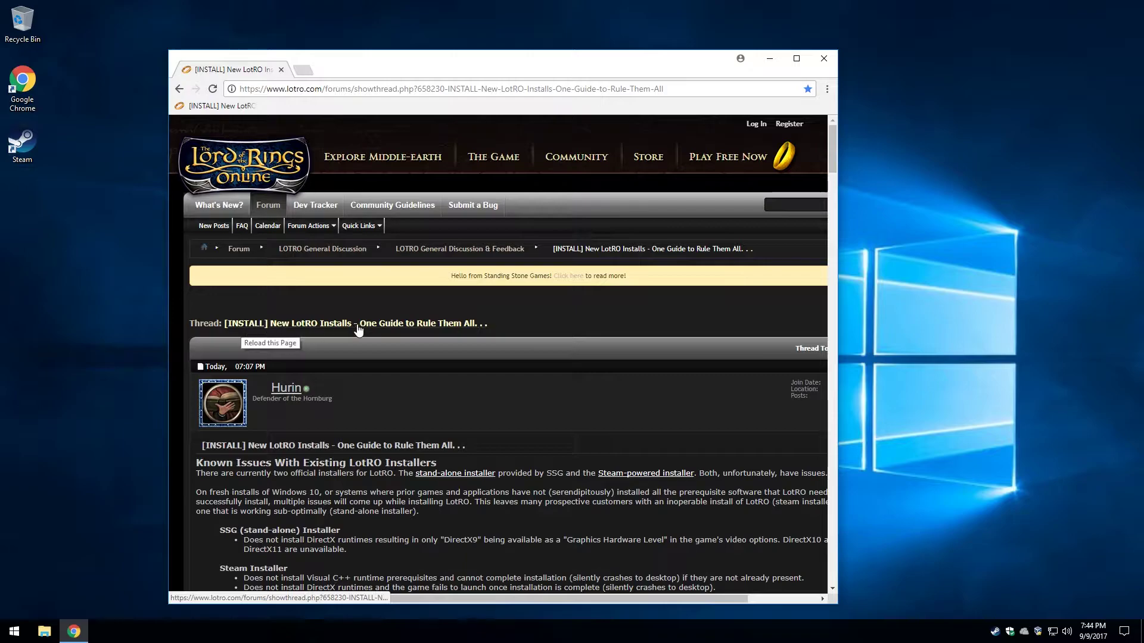
scroll(449, 381, "down", 18)
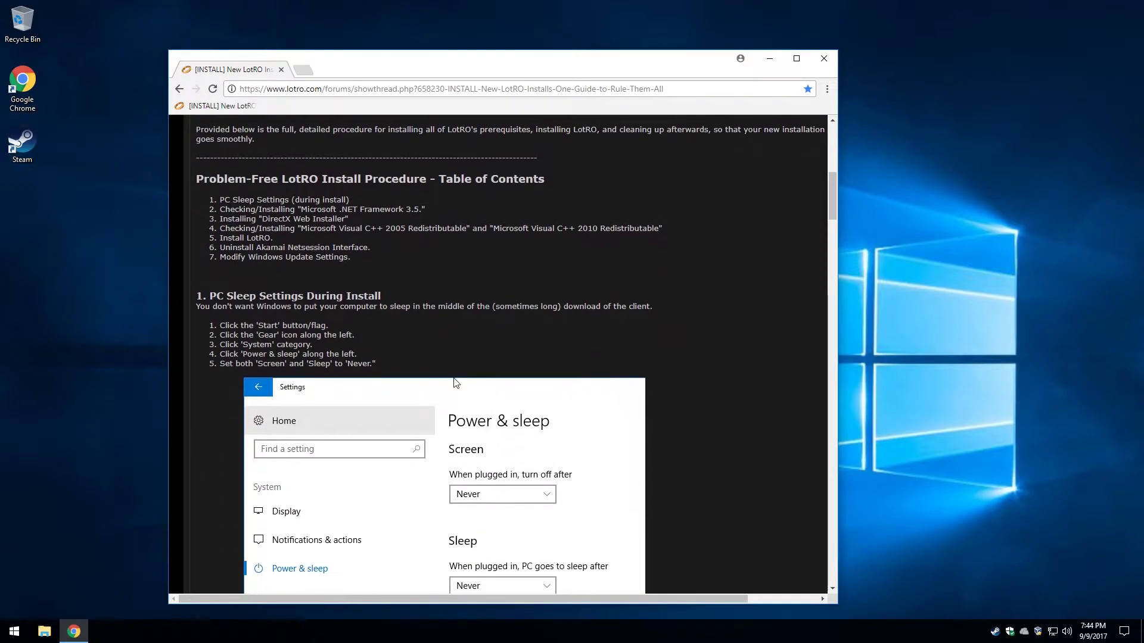
scroll(454, 377, "down", 3)
scroll(457, 373, "up", 2)
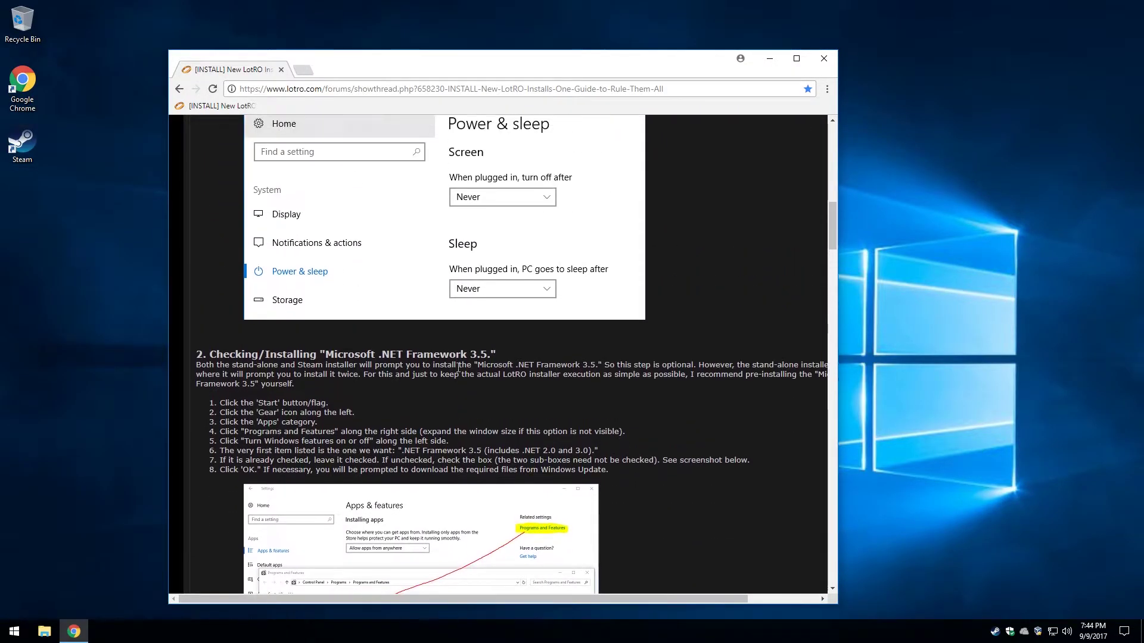
scroll(458, 368, "down", 8)
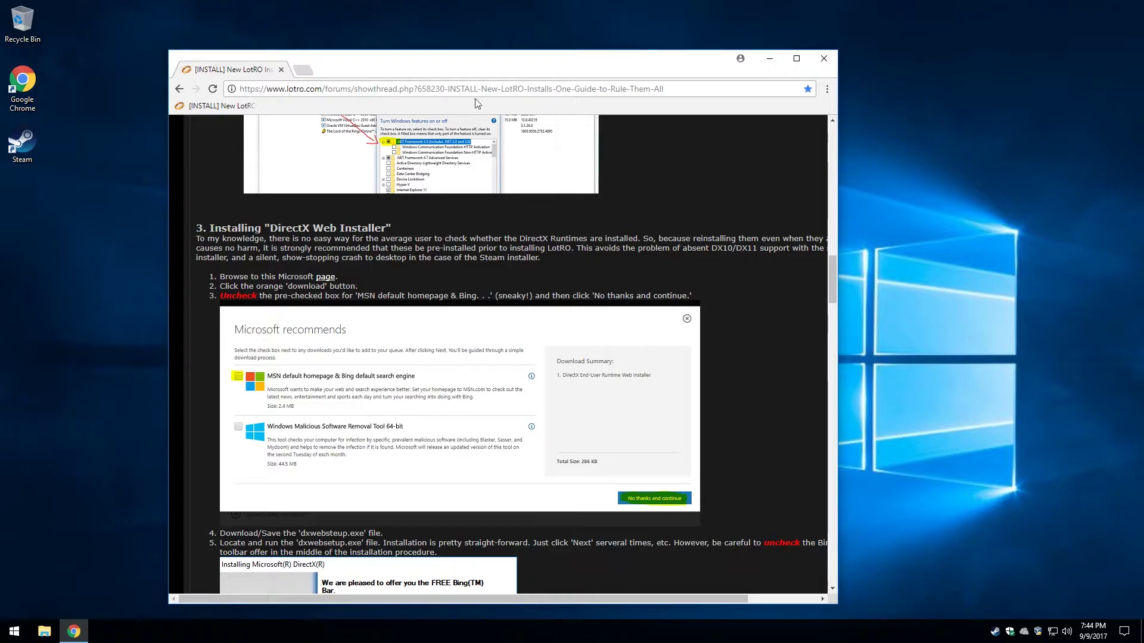
left_click(824, 58)
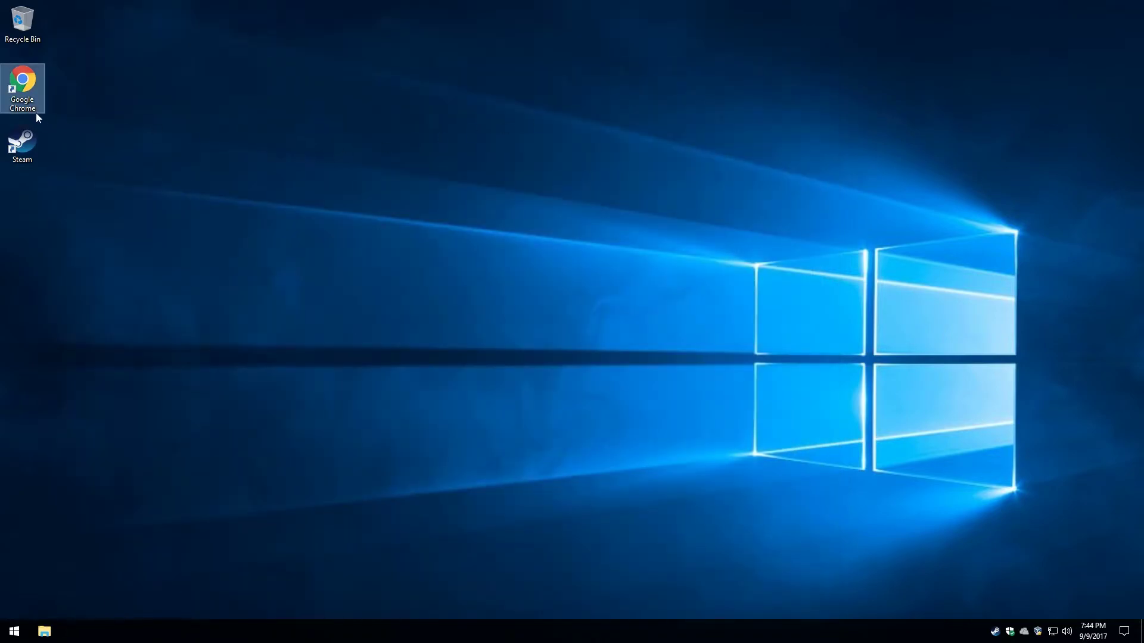
- Search Google for 'directx web installer' and open Microsoft's DirectX End-User Runtime Web Installer result
double_click(27, 83)
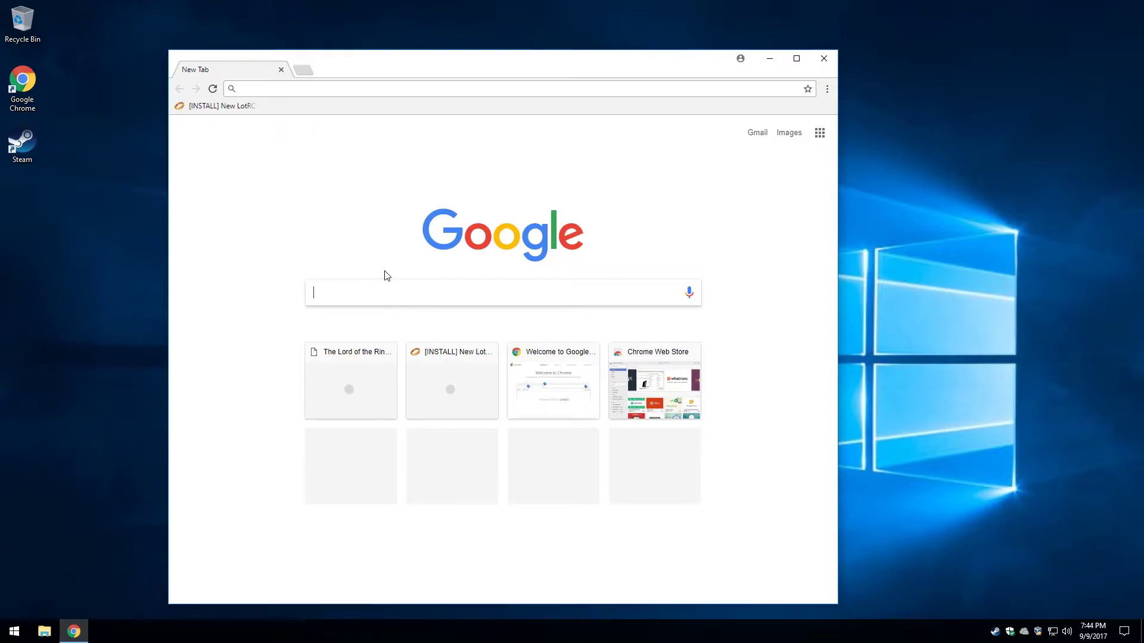
type("direc")
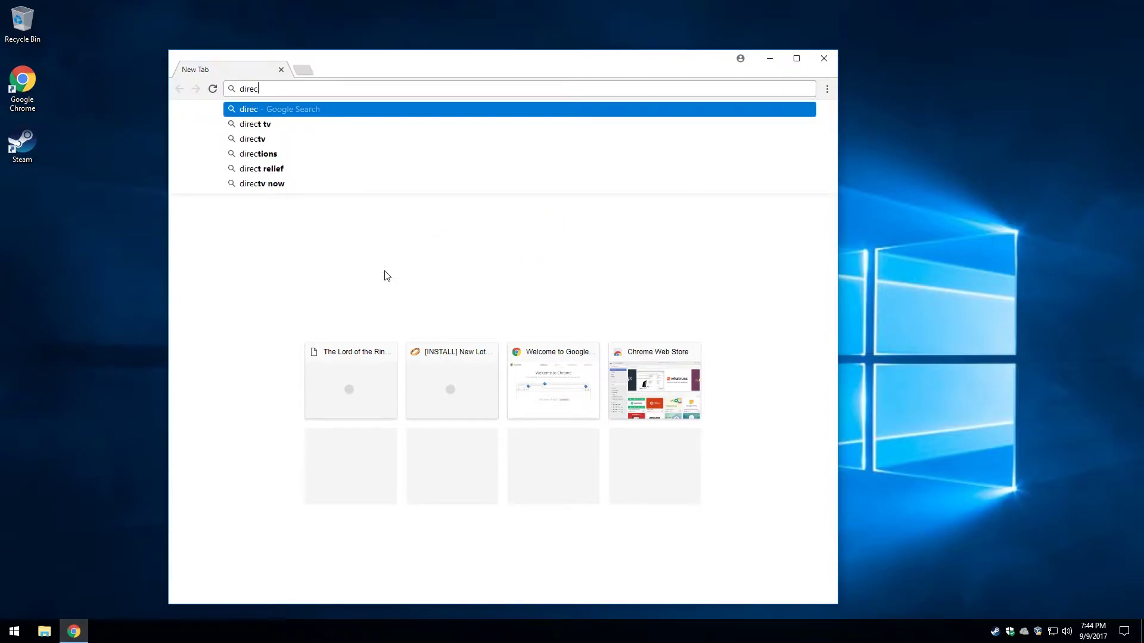
type("tx web installer")
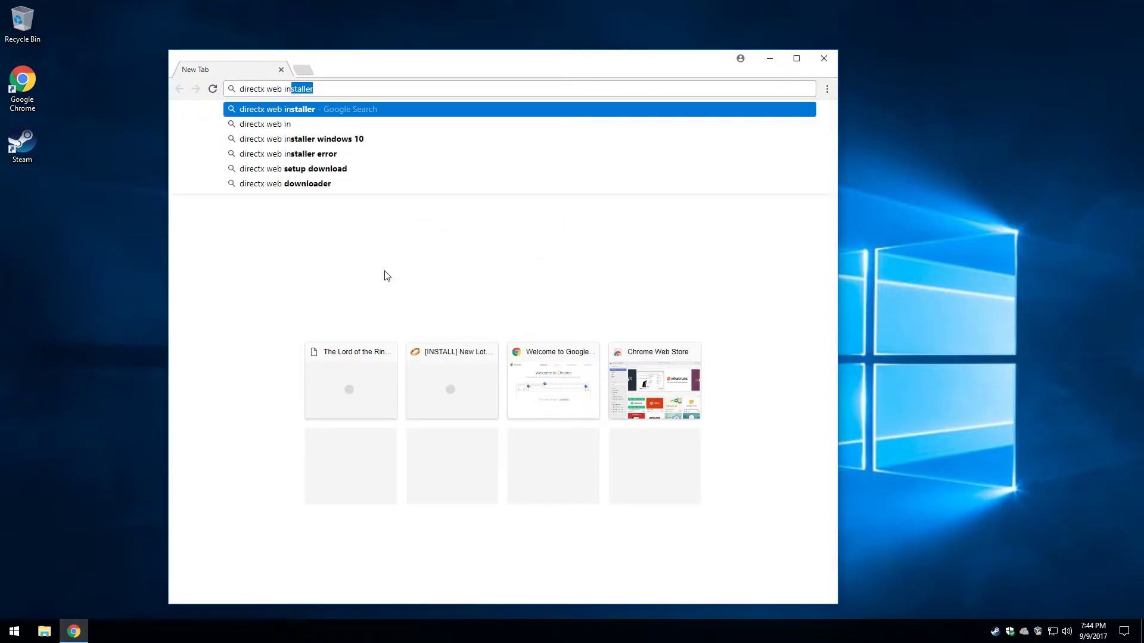
key("Return")
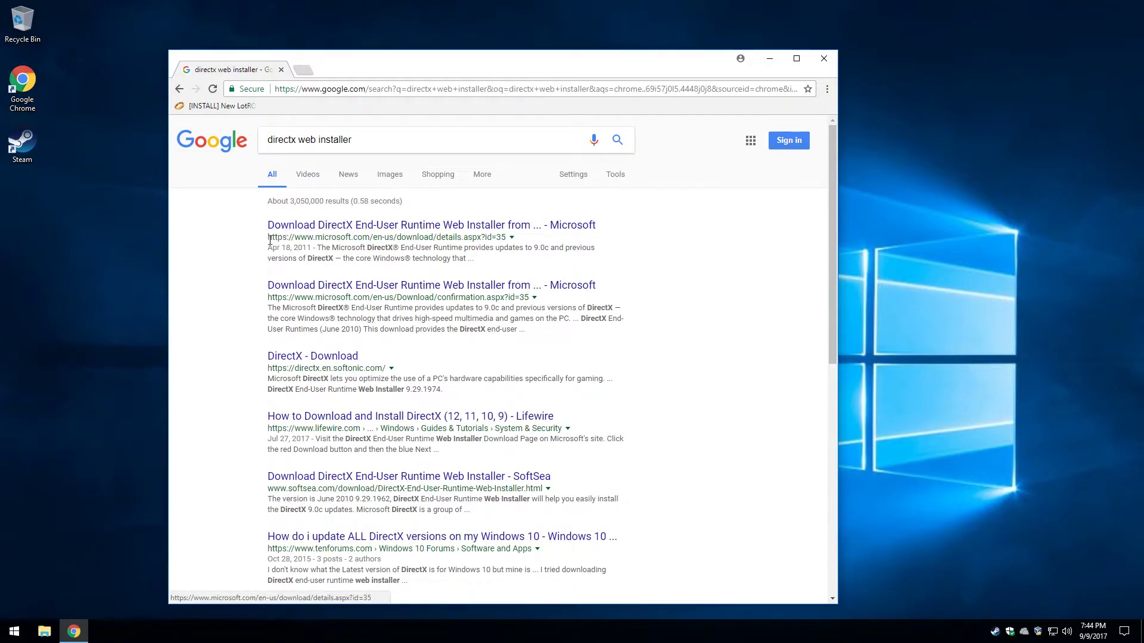
left_click_drag(284, 237, 374, 238)
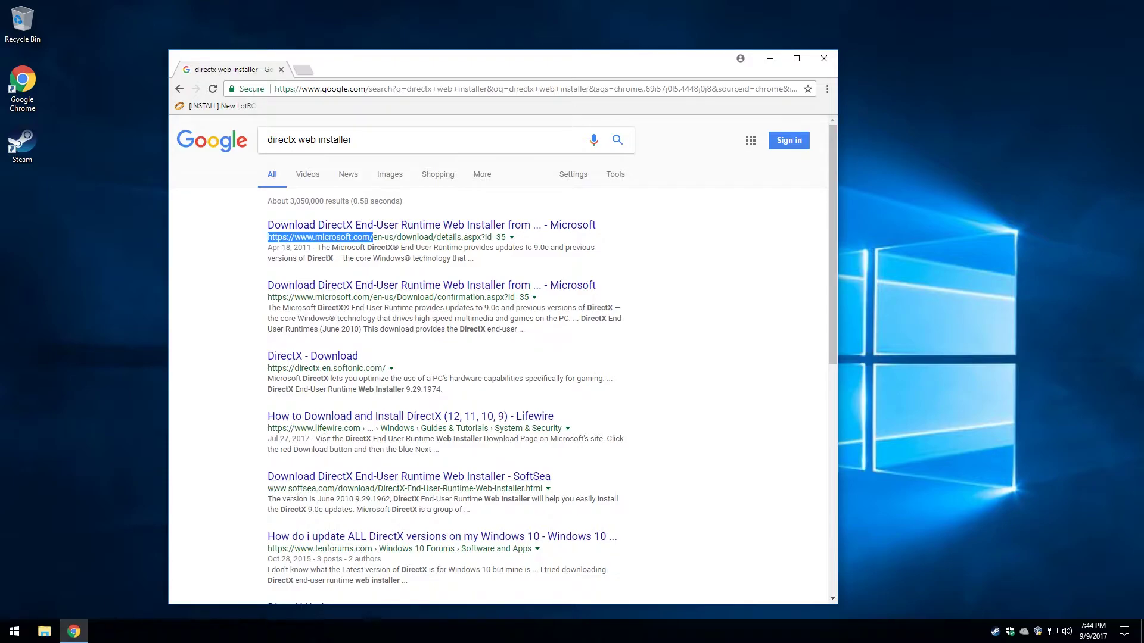
left_click(305, 227)
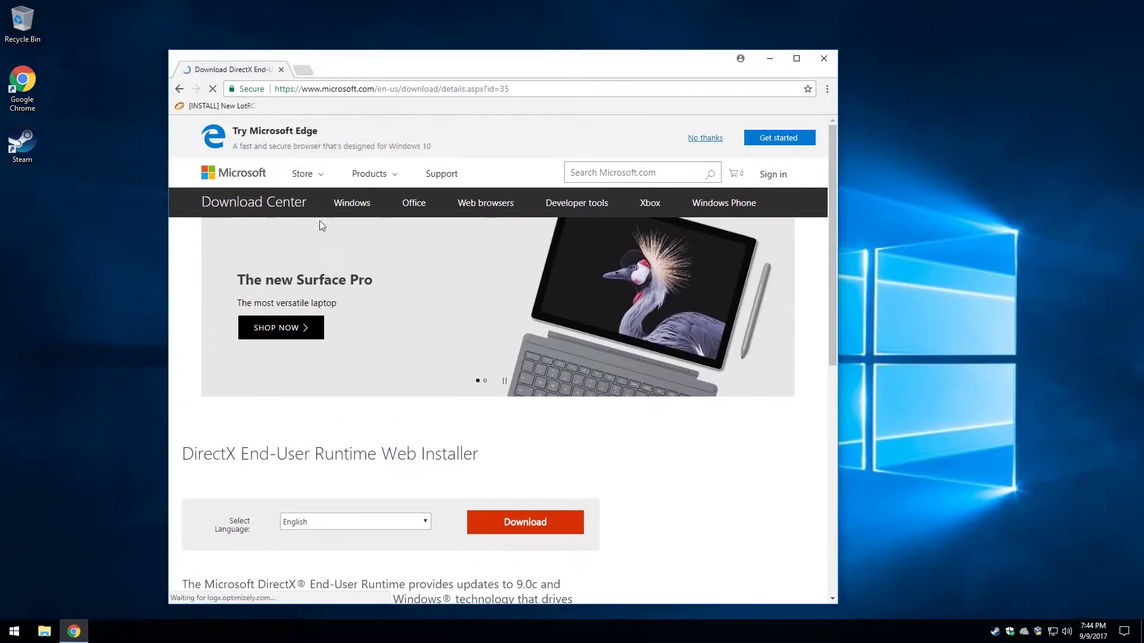
- Download dxwebsetup.exe, dismissing the Edge banner and declining the MSN homepage and Bing extras
left_click(704, 137)
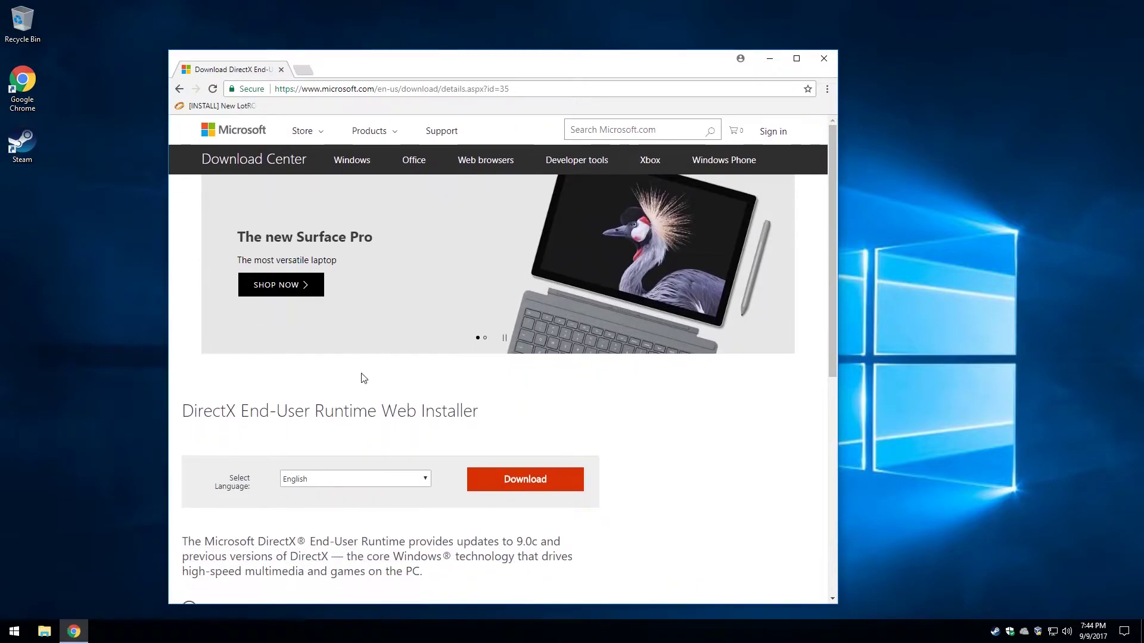
scroll(361, 377, "down", 3)
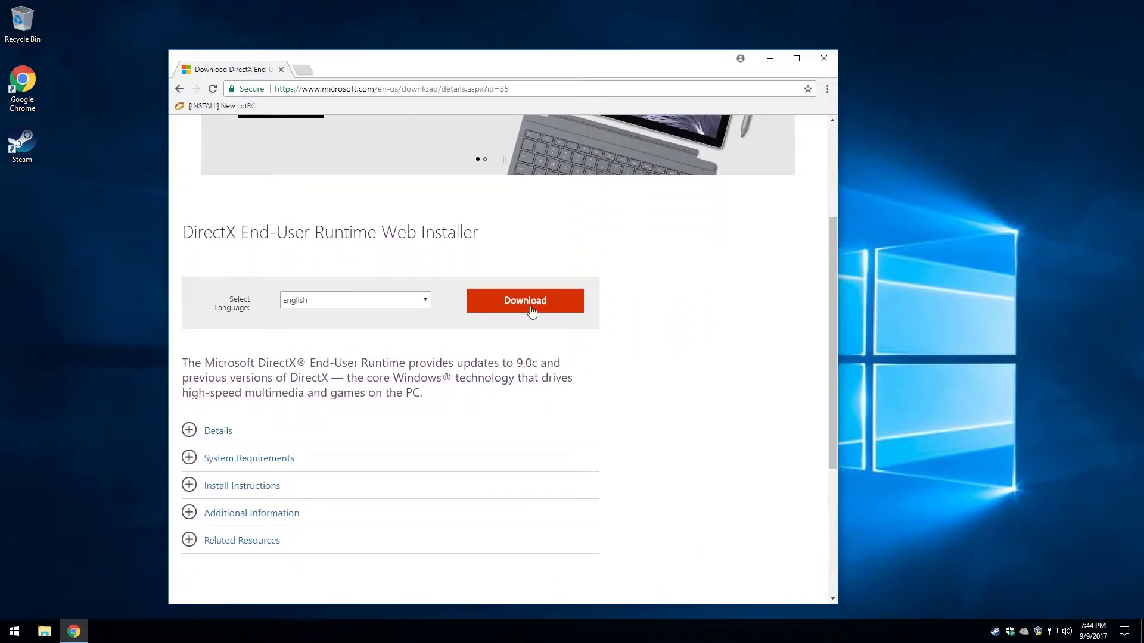
left_click(531, 310)
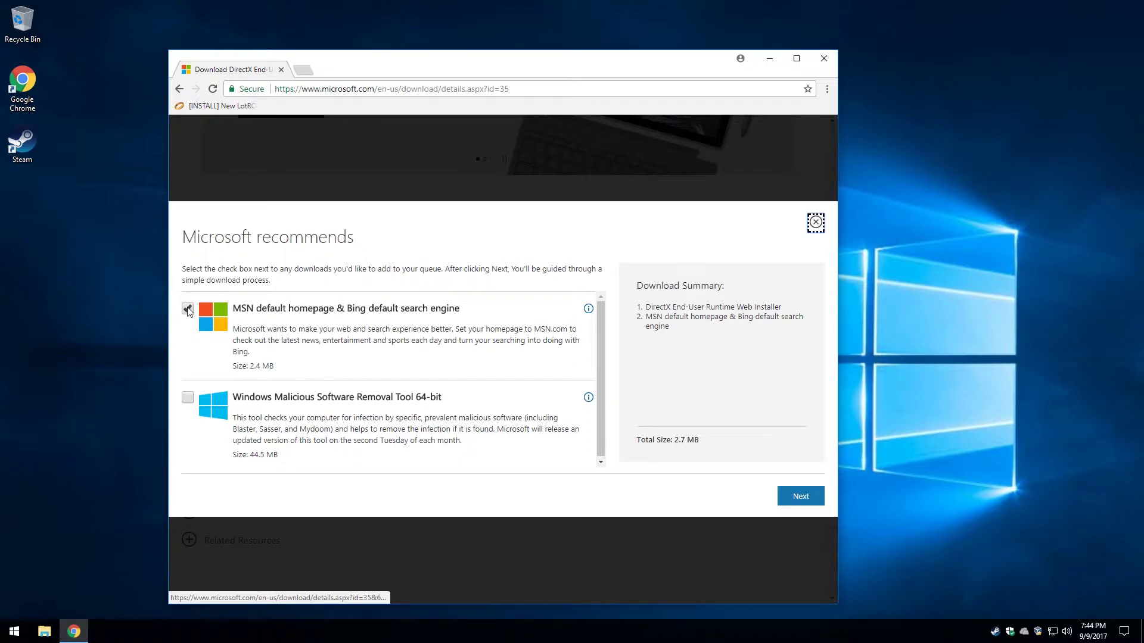
left_click(188, 308)
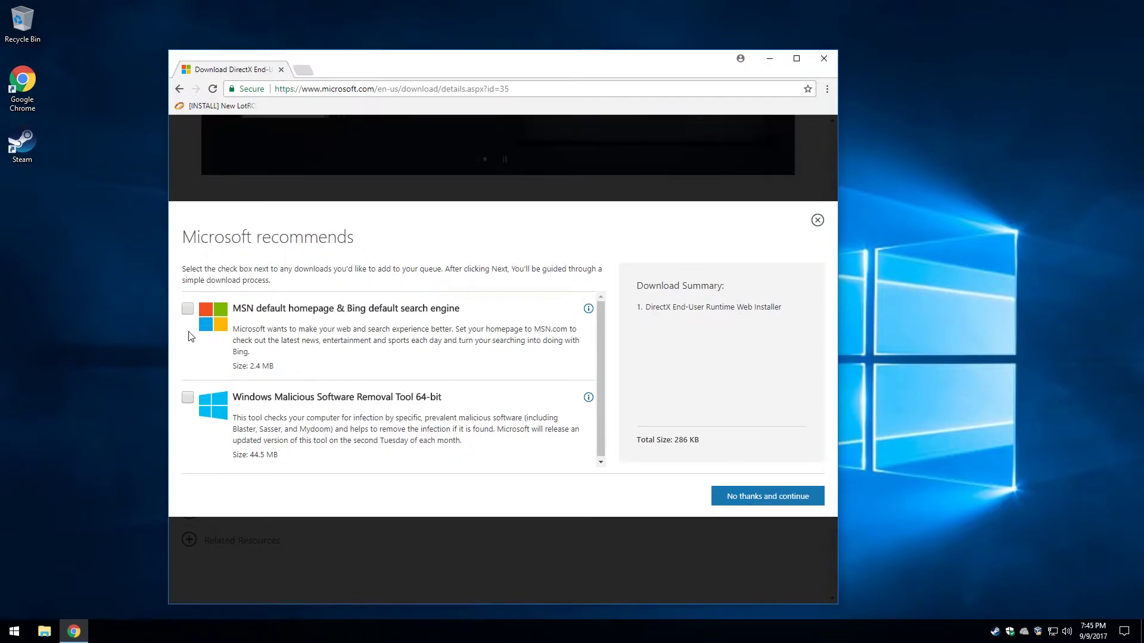
left_click(754, 506)
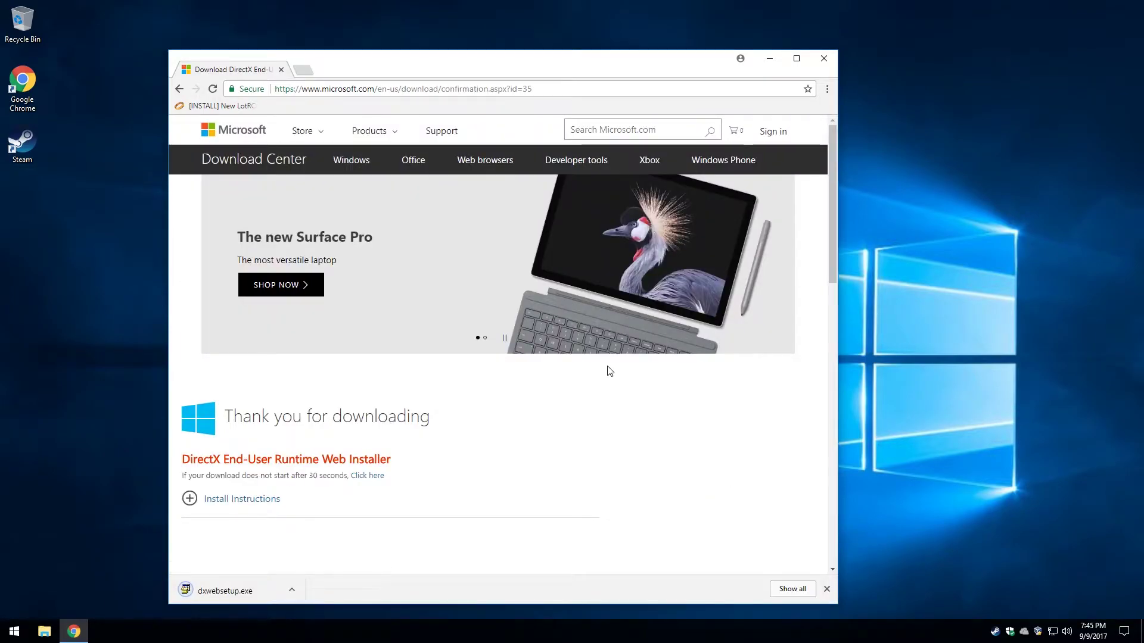
scroll(609, 371, "down", 1)
- Show the downloaded dxwebsetup.exe in its Downloads folder and close Chrome
left_click(291, 591)
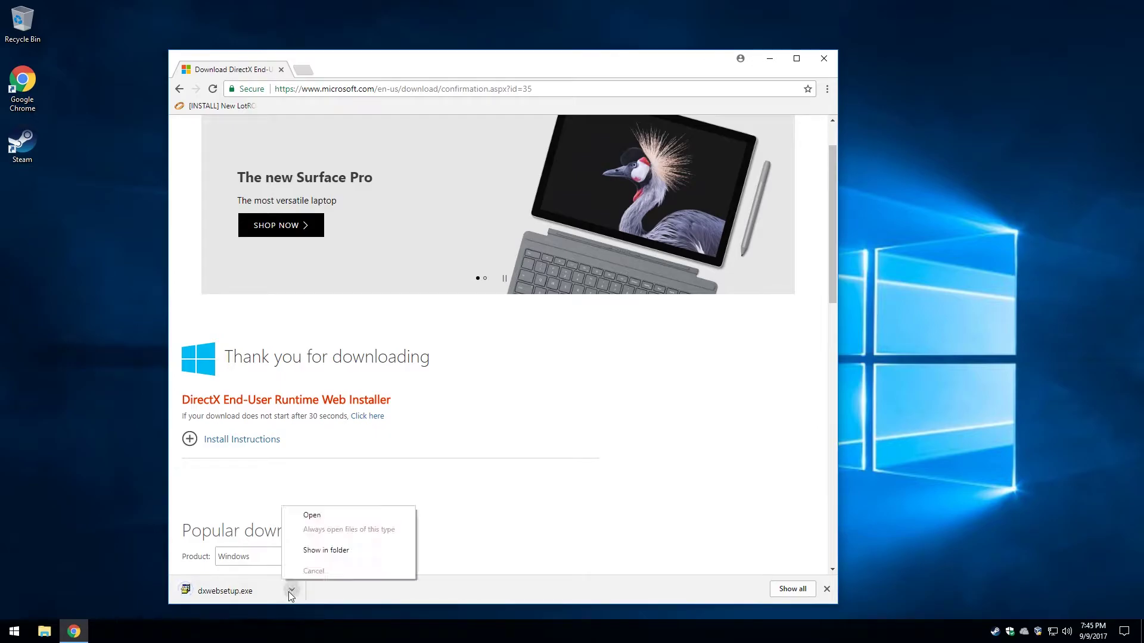
left_click(298, 550)
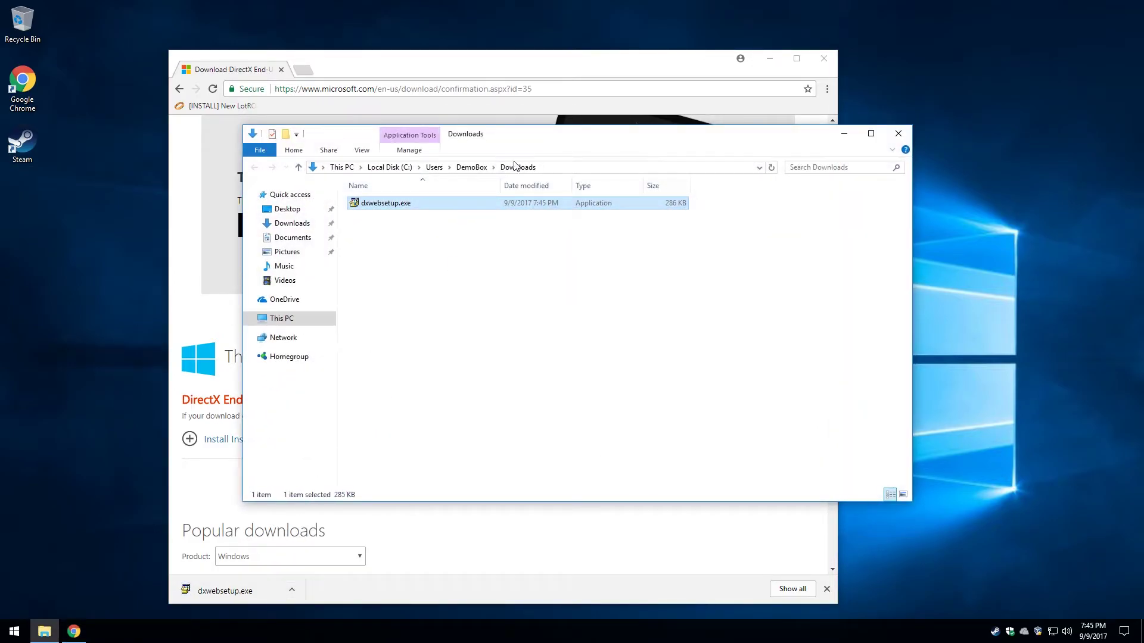
left_click_drag(523, 138, 396, 187)
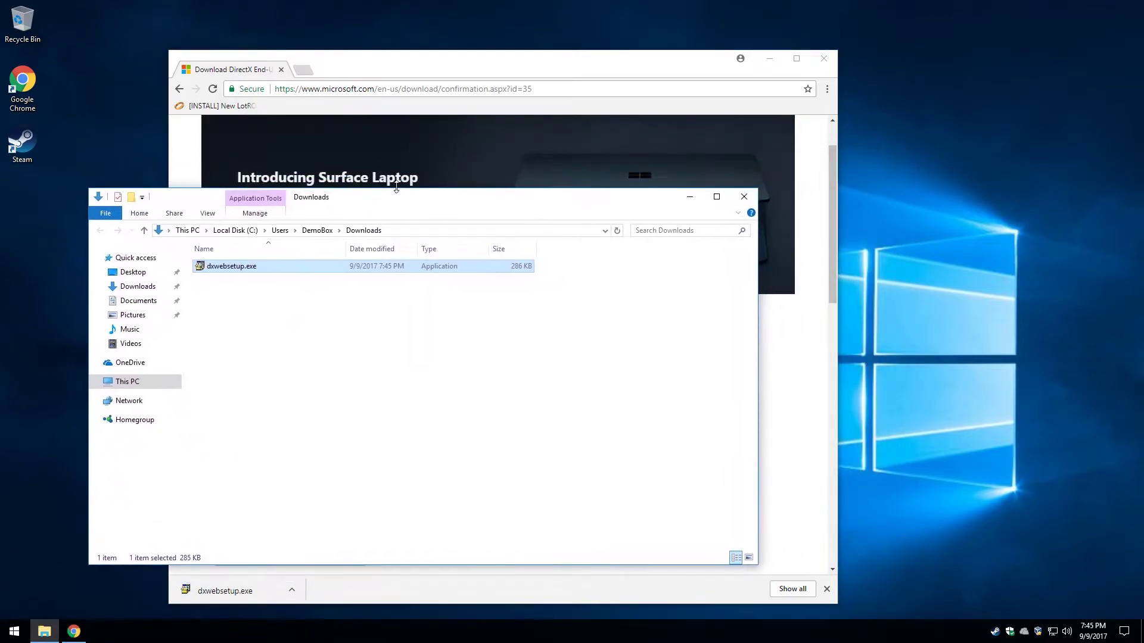
left_click(824, 58)
- Run dxwebsetup.exe from the Downloads folder
left_click(222, 320)
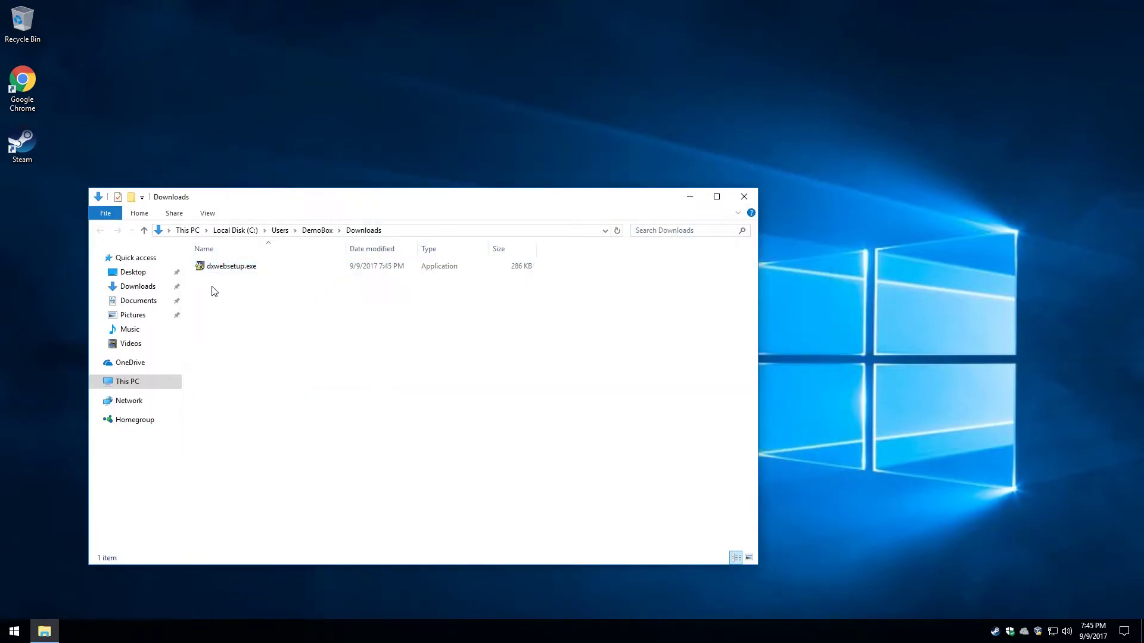
left_click(210, 267)
double_click(210, 267)
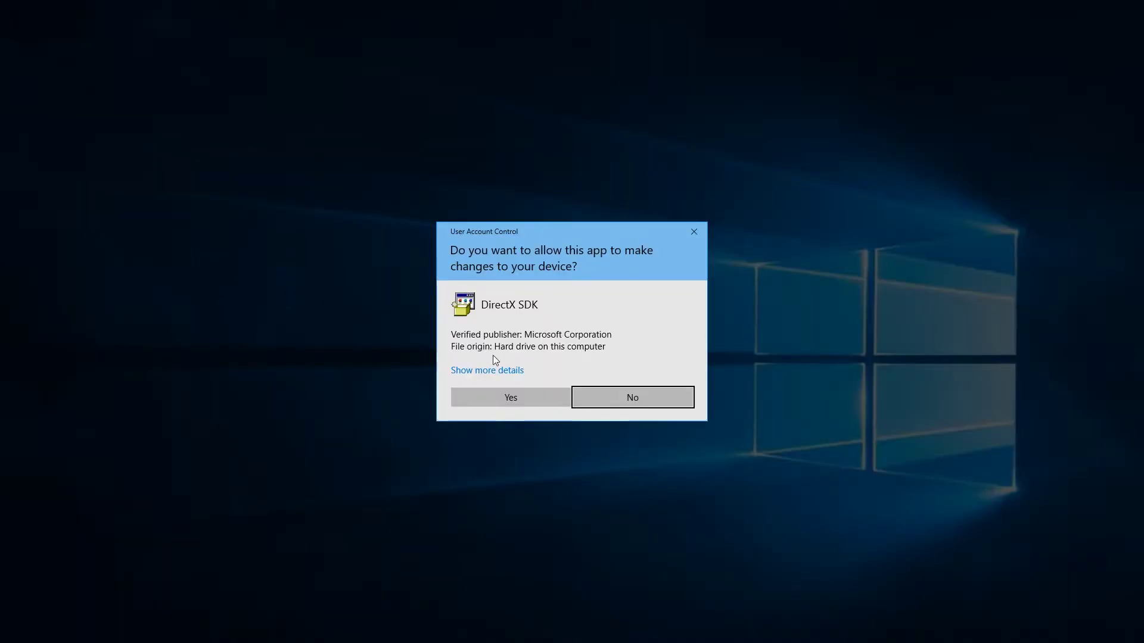
- Approve UAC, accept the DirectX licence, skip the Bing Bar, and finish the runtime install
left_click(499, 398)
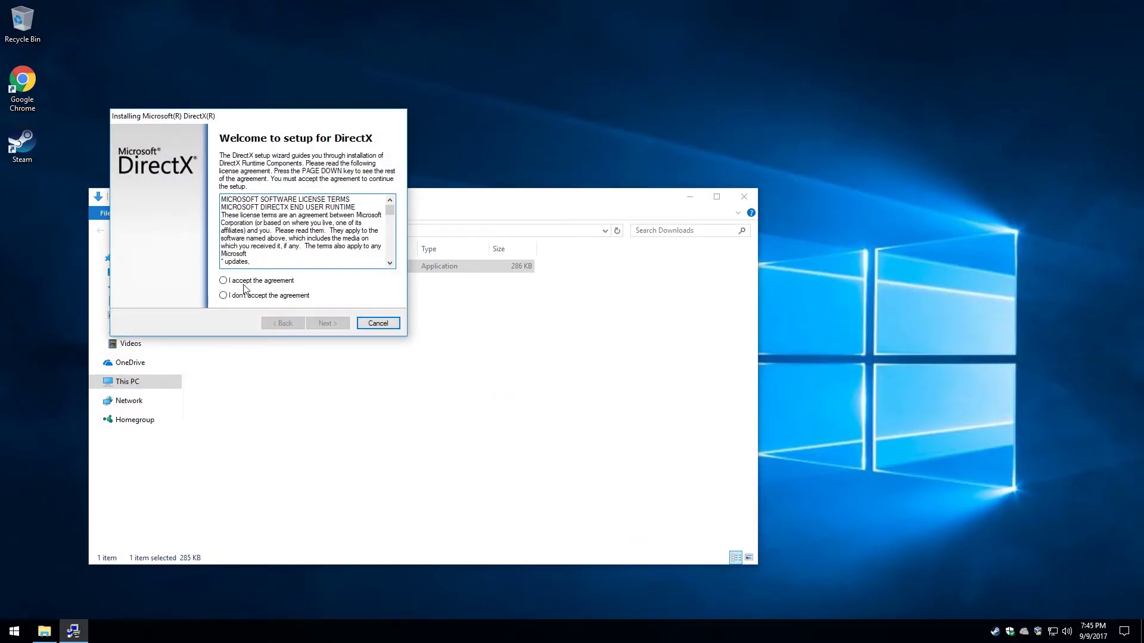
left_click(245, 281)
left_click(327, 323)
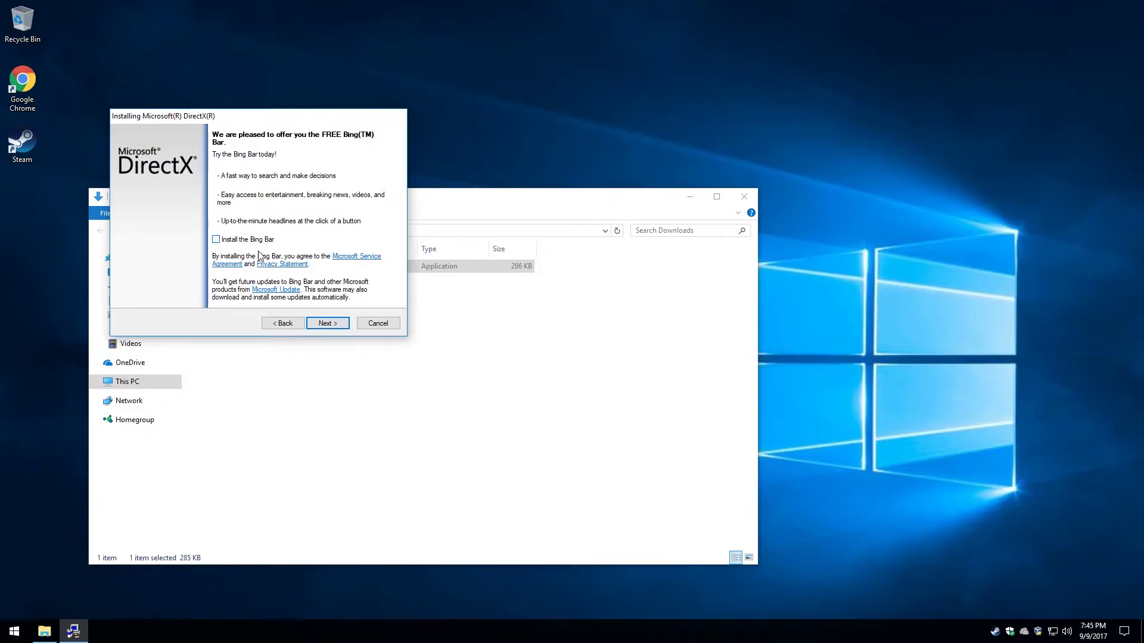
left_click(316, 325)
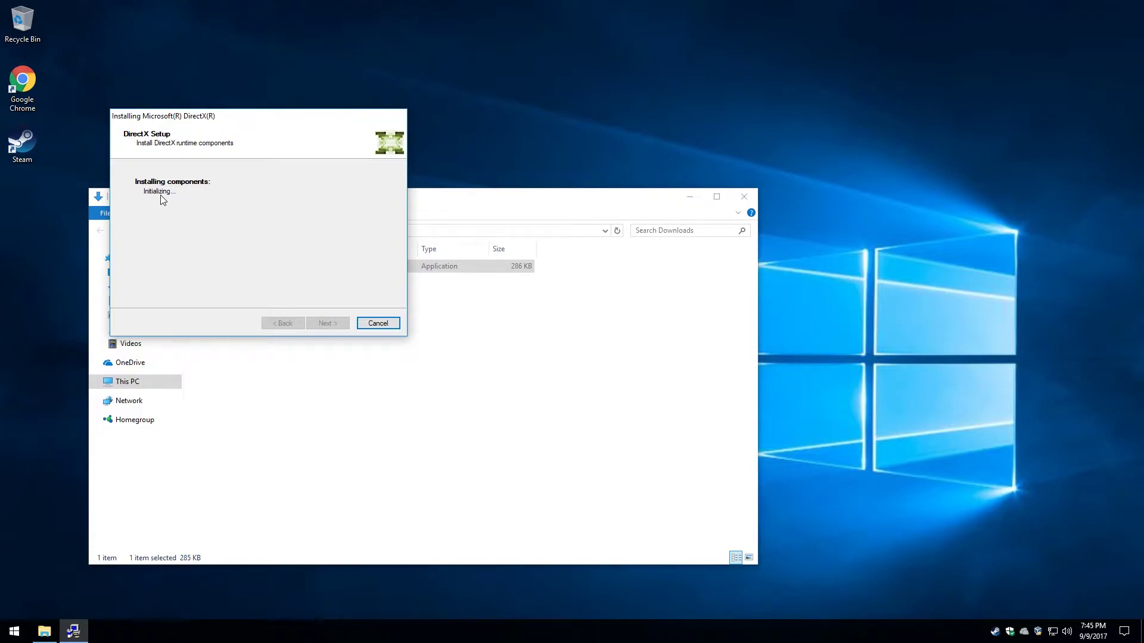
left_click(318, 326)
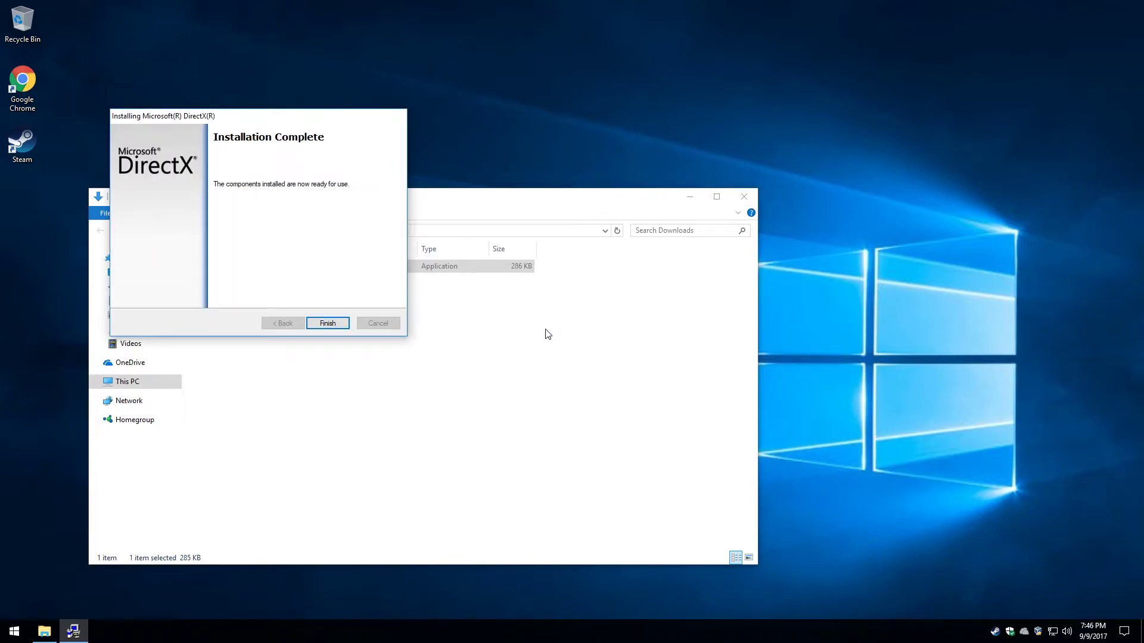
left_click(327, 324)
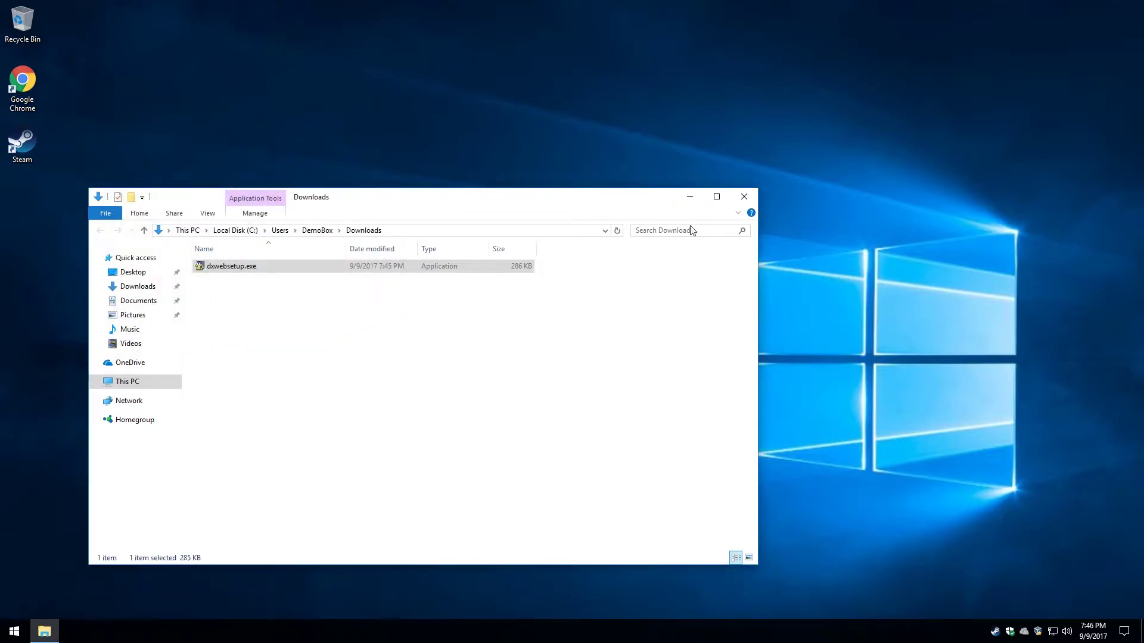
- Close Explorer, review the 4 programs in Programs and Features, then close Settings too
left_click(743, 198)
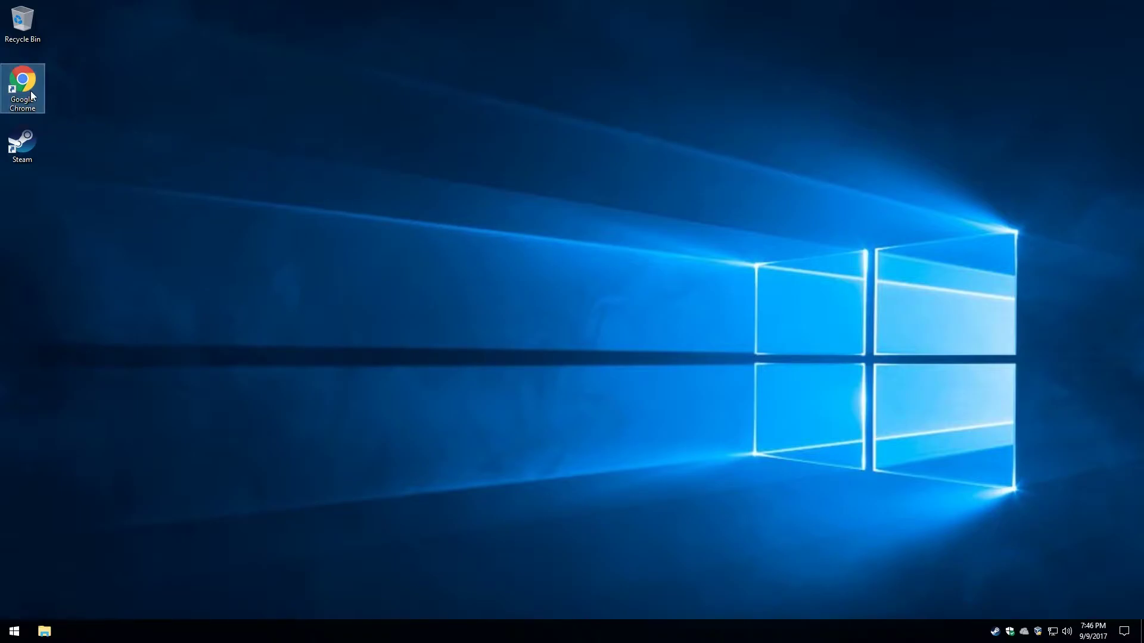
left_click(13, 634)
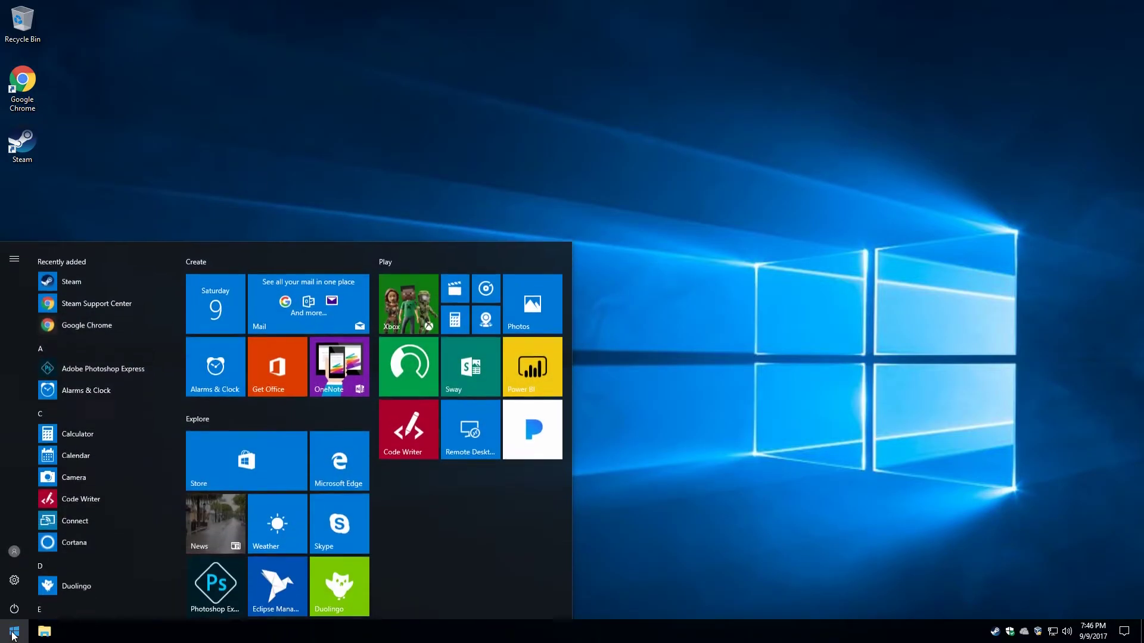
left_click(9, 577)
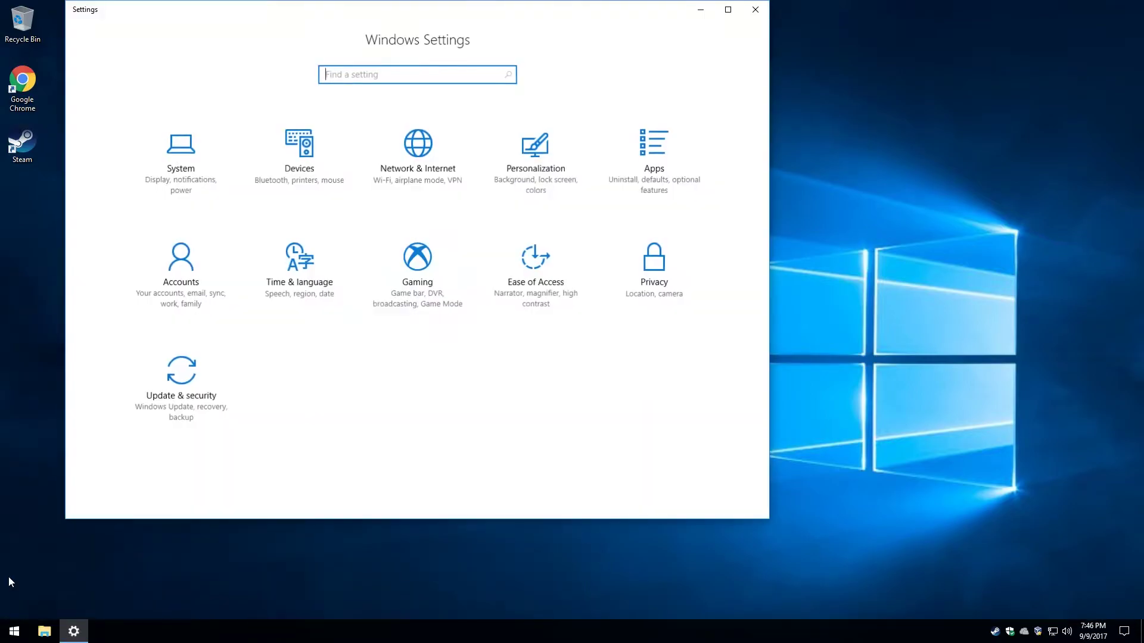
left_click(658, 160)
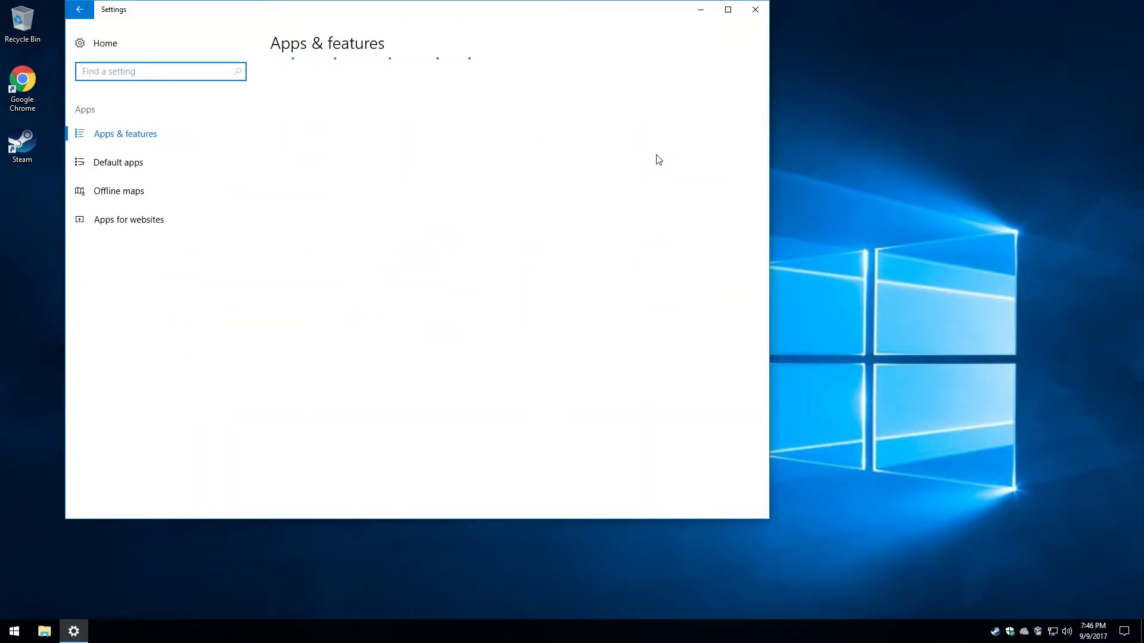
left_click(648, 91)
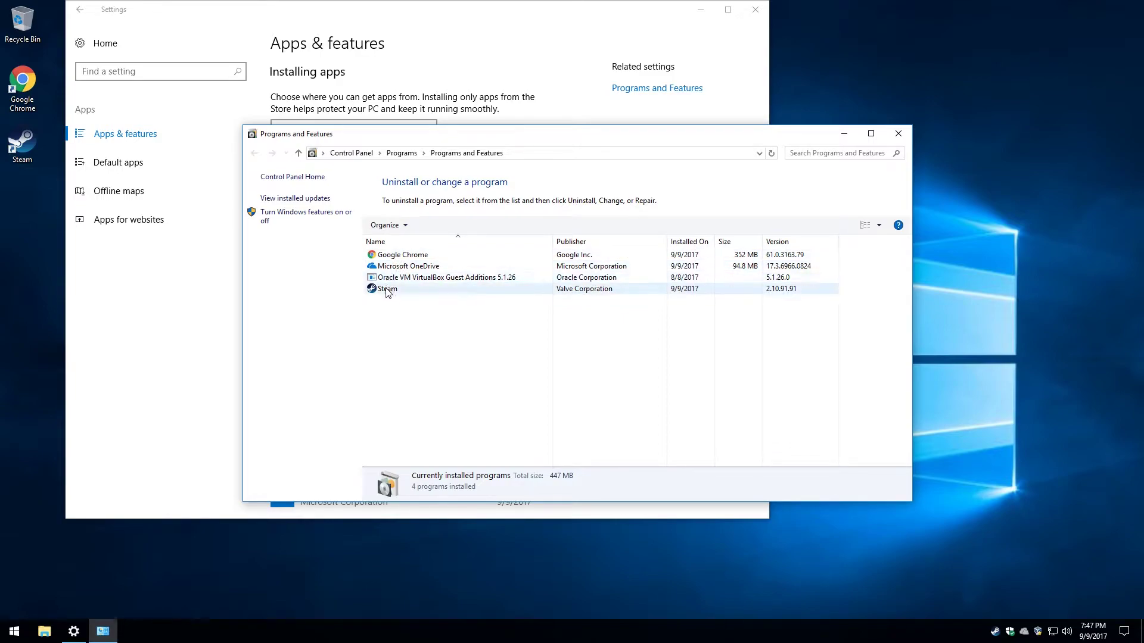
left_click(898, 133)
left_click(755, 10)
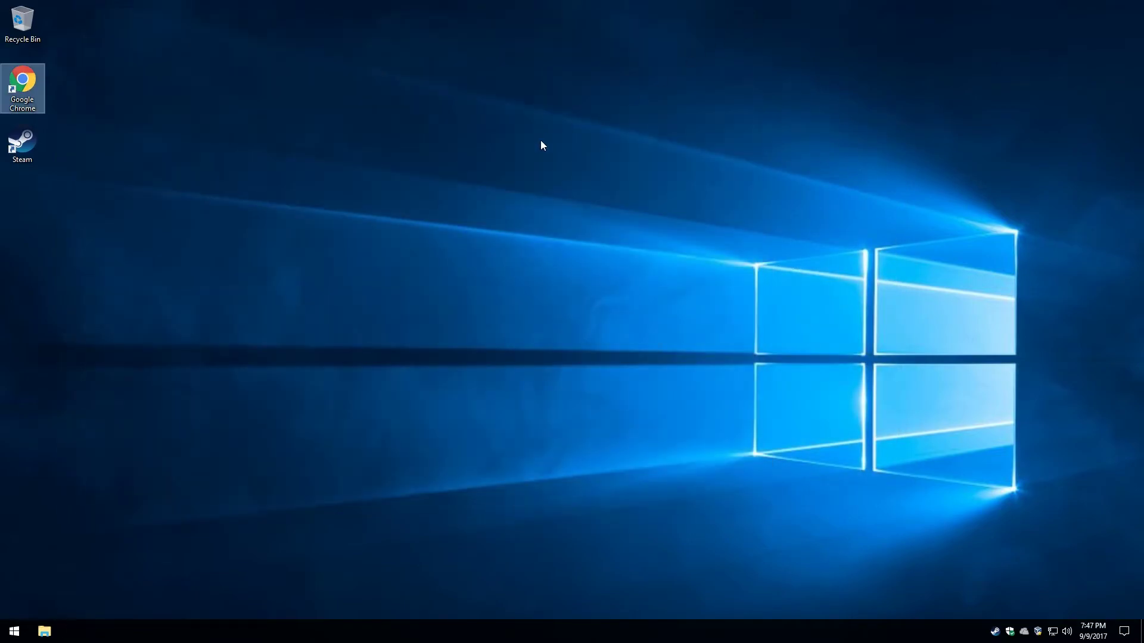
- In Chrome, search Google for 'microsoft visual c++ 2005 redistributable' using the autocomplete suggestion
double_click(24, 83)
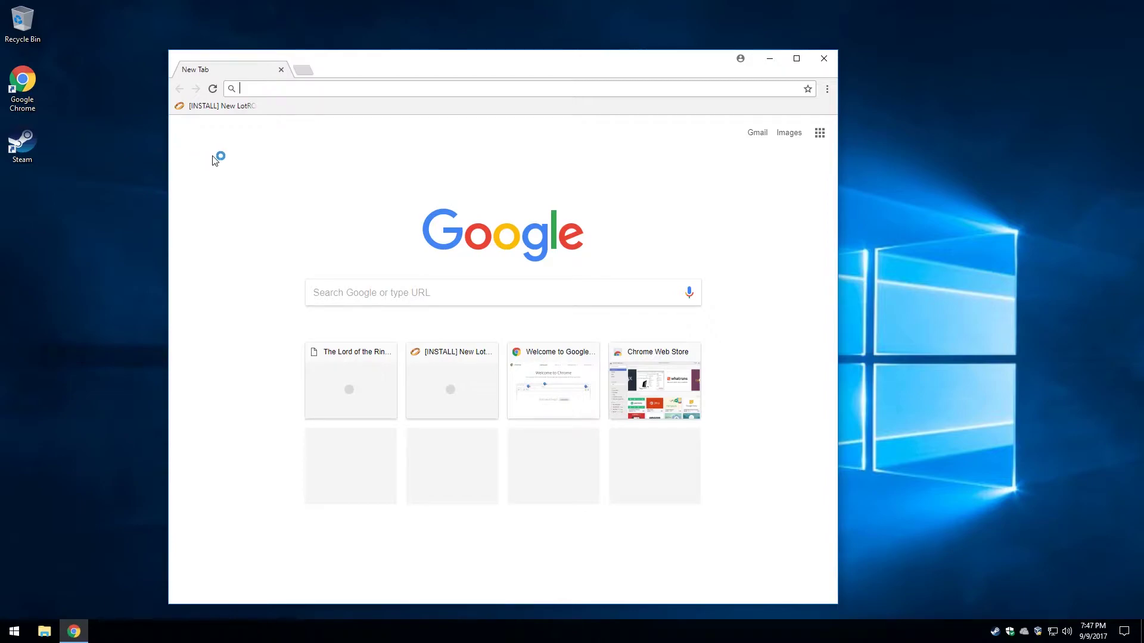
left_click(385, 292)
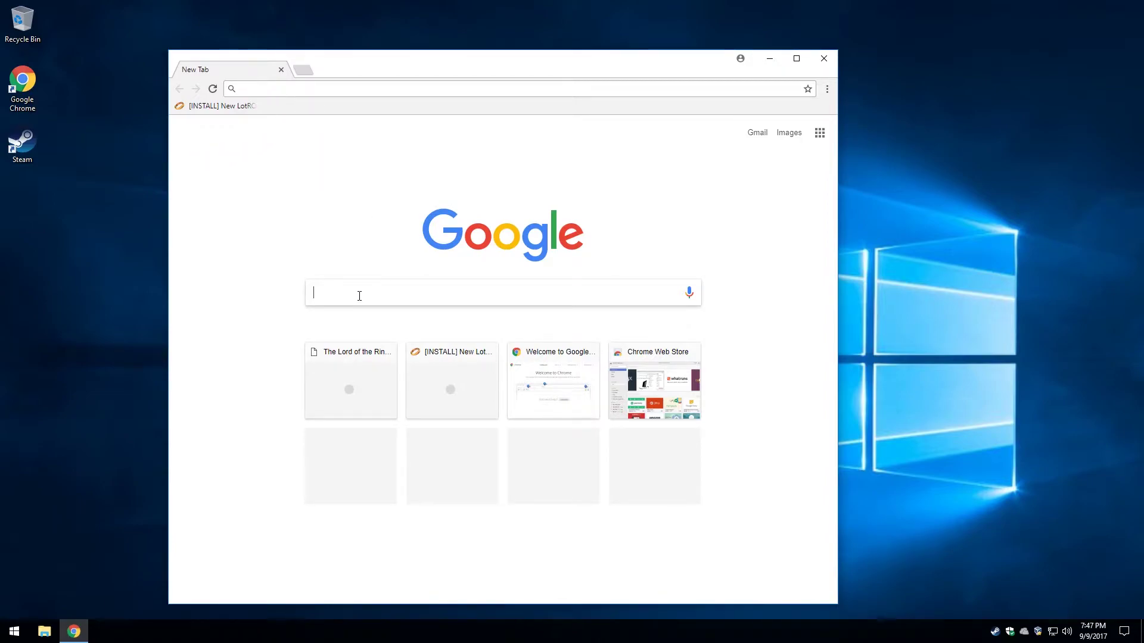
type("Mic")
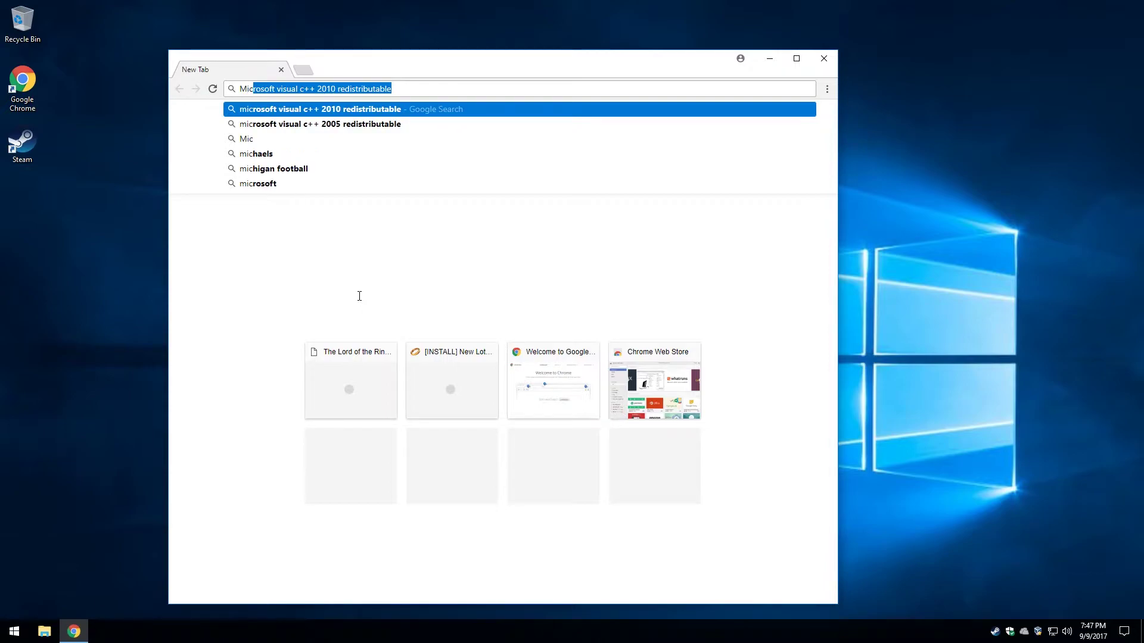
type("rosoft")
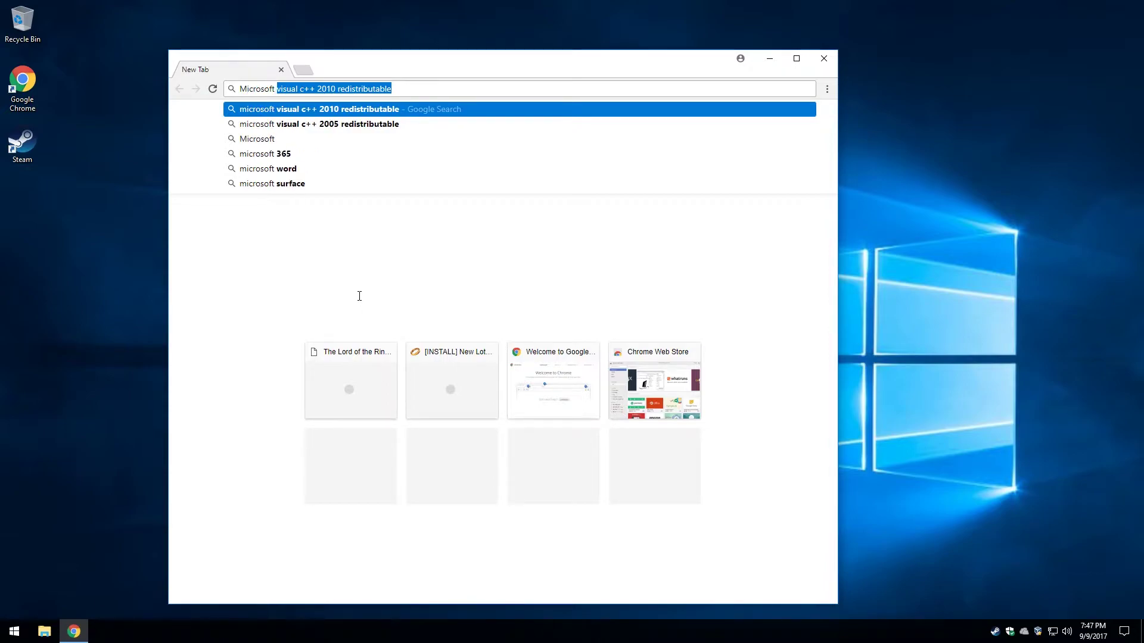
type(" visual")
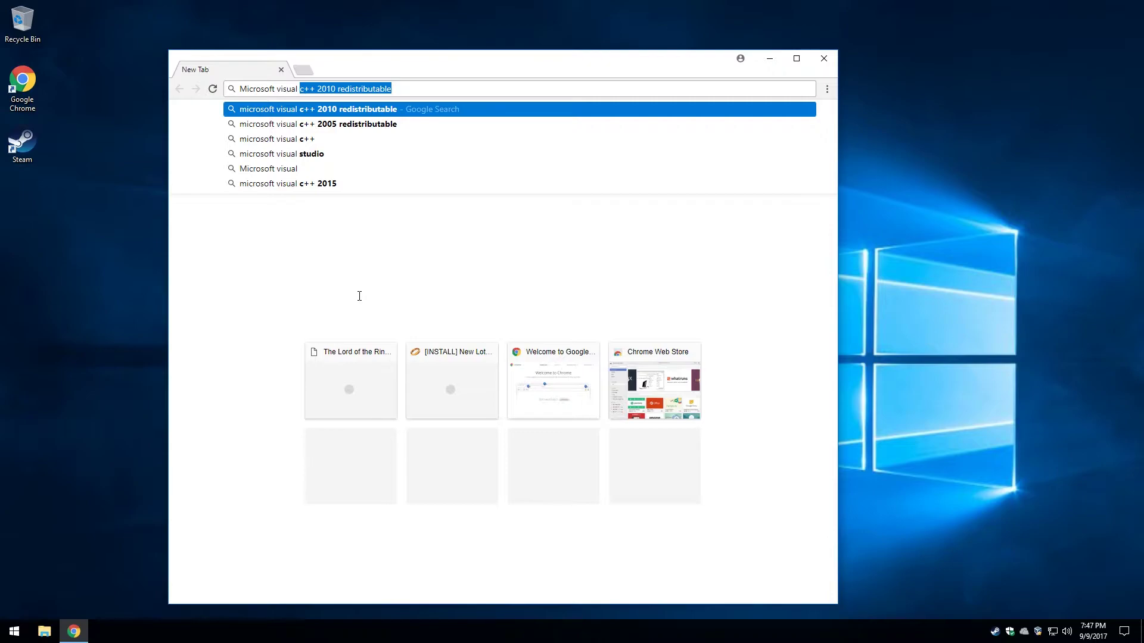
key("Down")
key("Up")
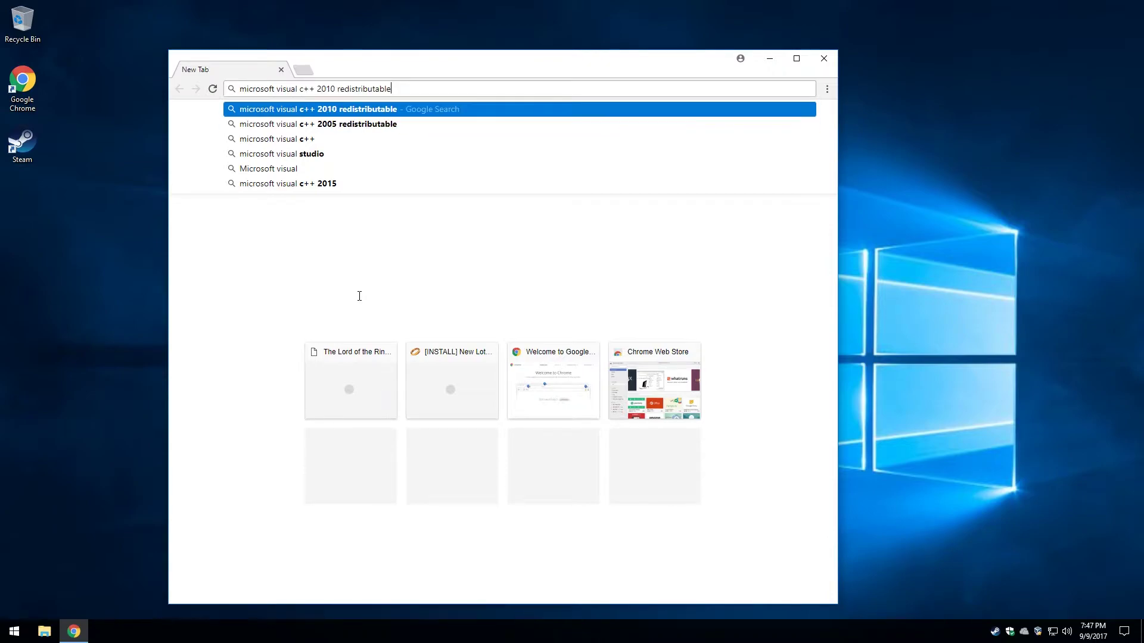
key("Down")
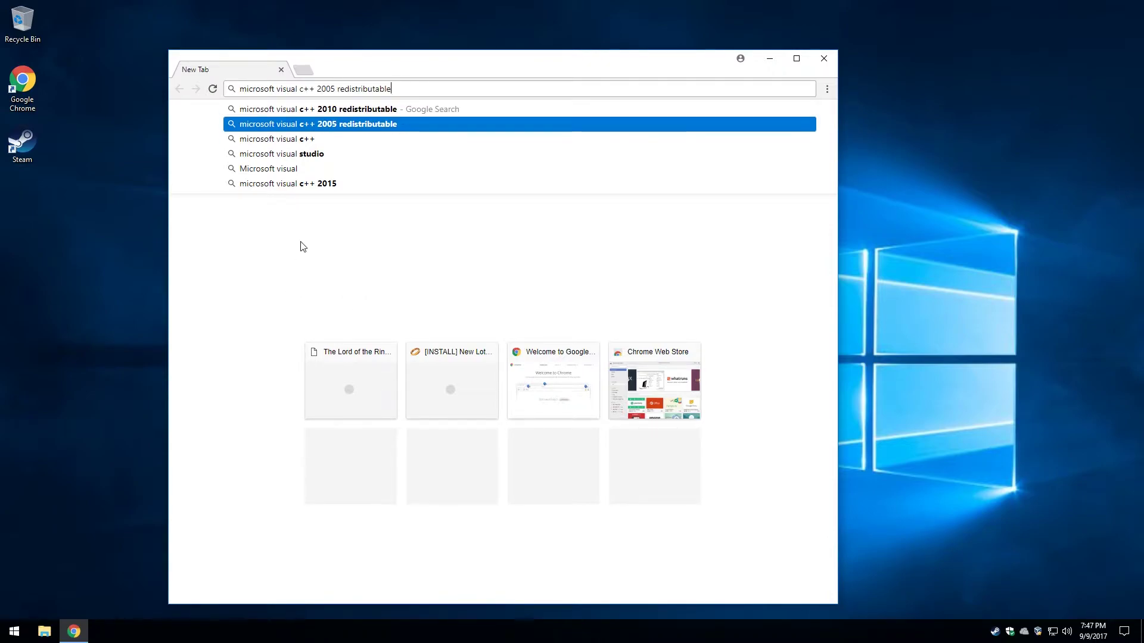
left_click(321, 127)
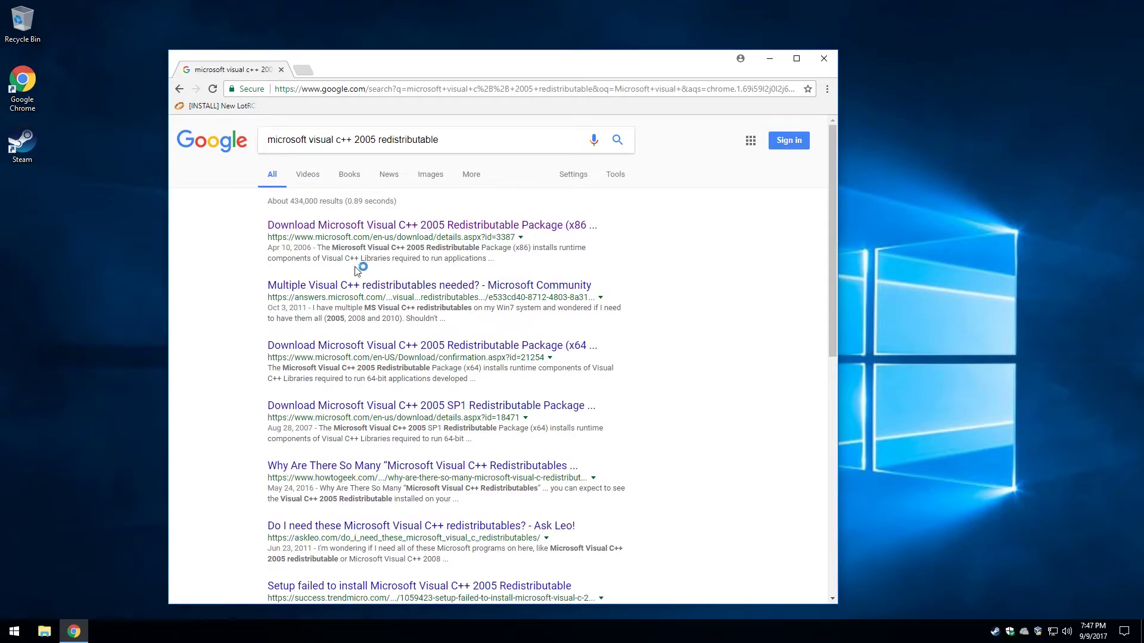
- Open Microsoft's Visual C++ 2005 x86 page and download vcredist_x86.exe
left_click(353, 226)
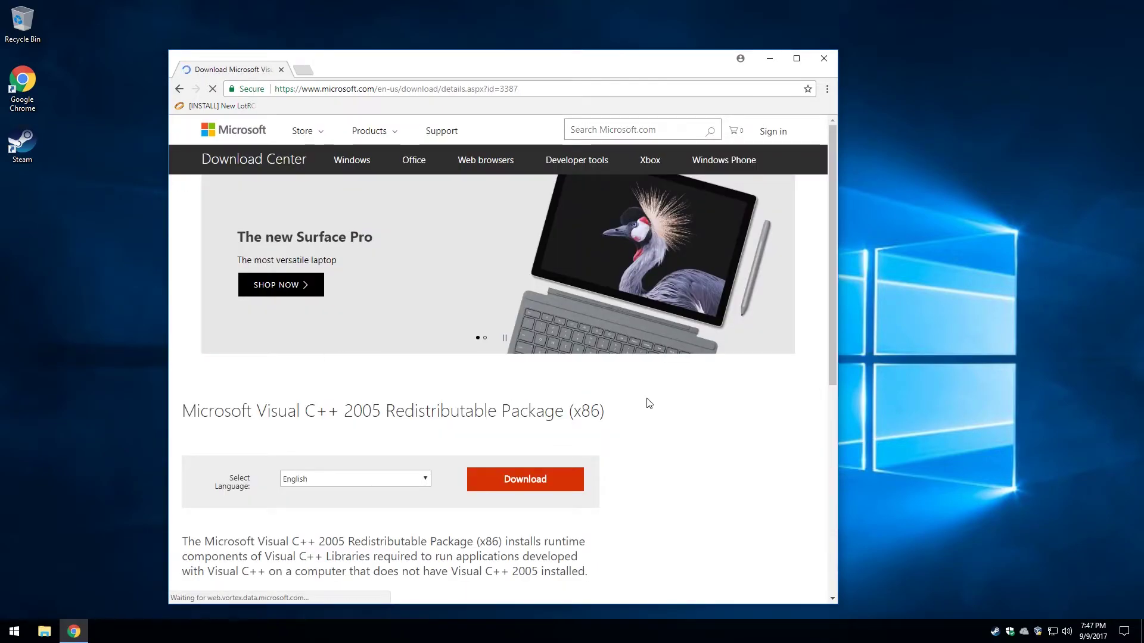
scroll(637, 388, "down", 2)
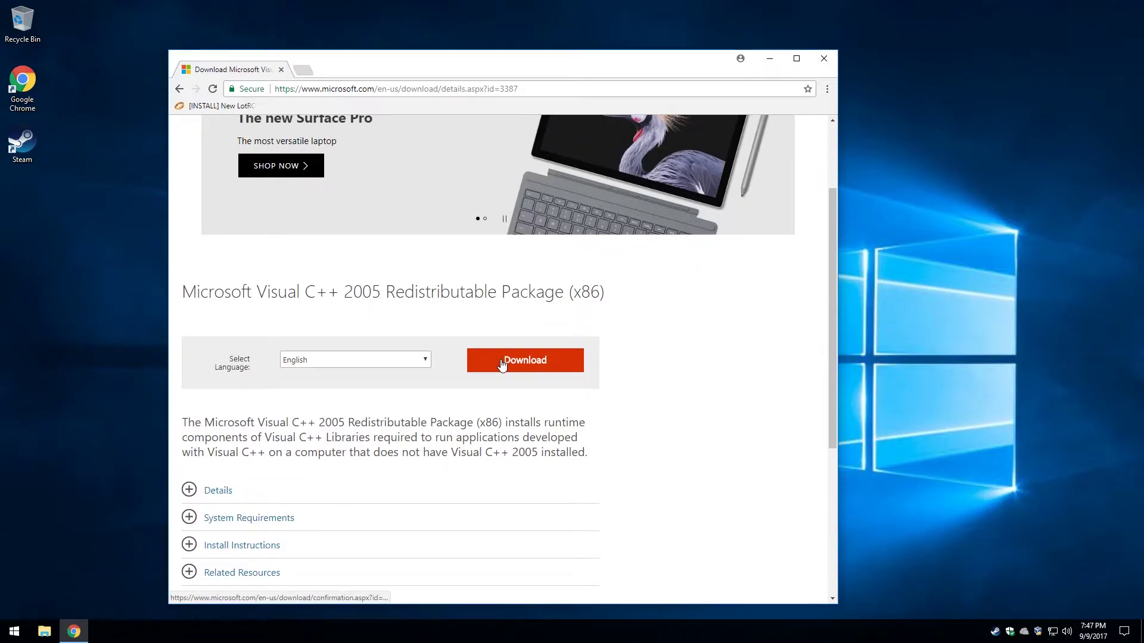
left_click(502, 365)
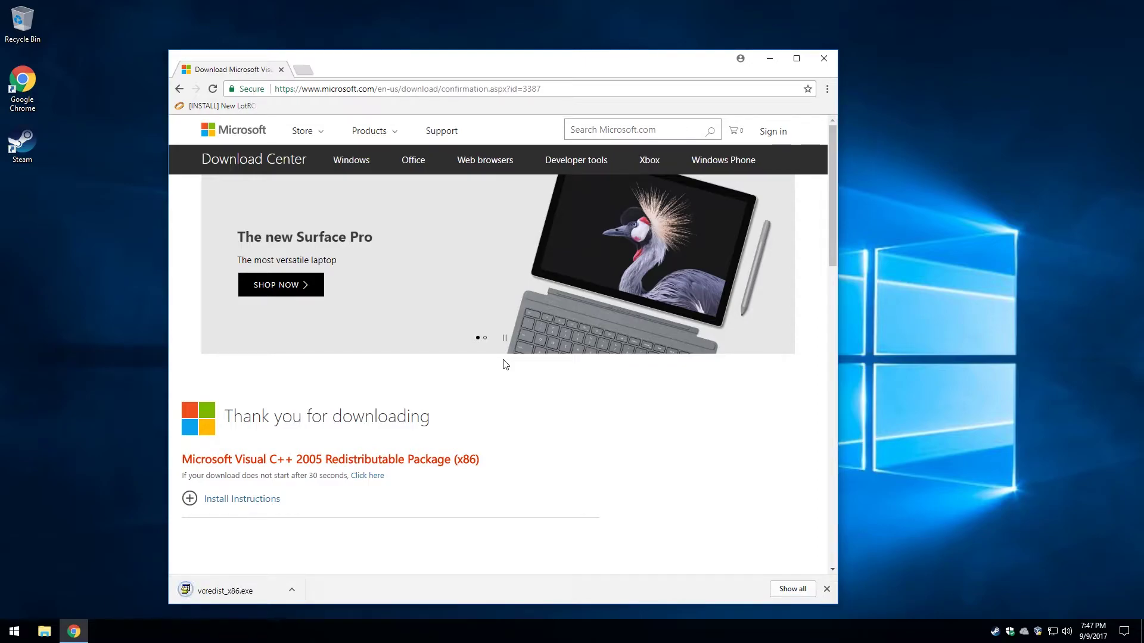
scroll(356, 551, "down", 1)
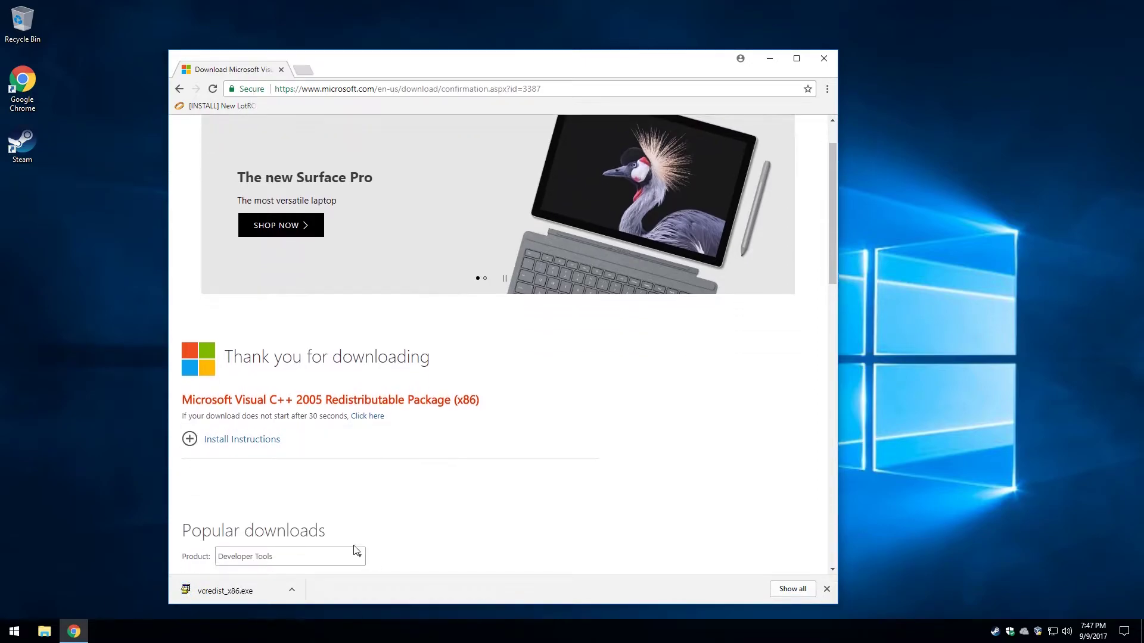
left_click(292, 591)
- Run the downloaded 2005 vcredist_x86.exe, accepting the licence and UAC prompts, then close Chrome and Explorer
left_click(306, 553)
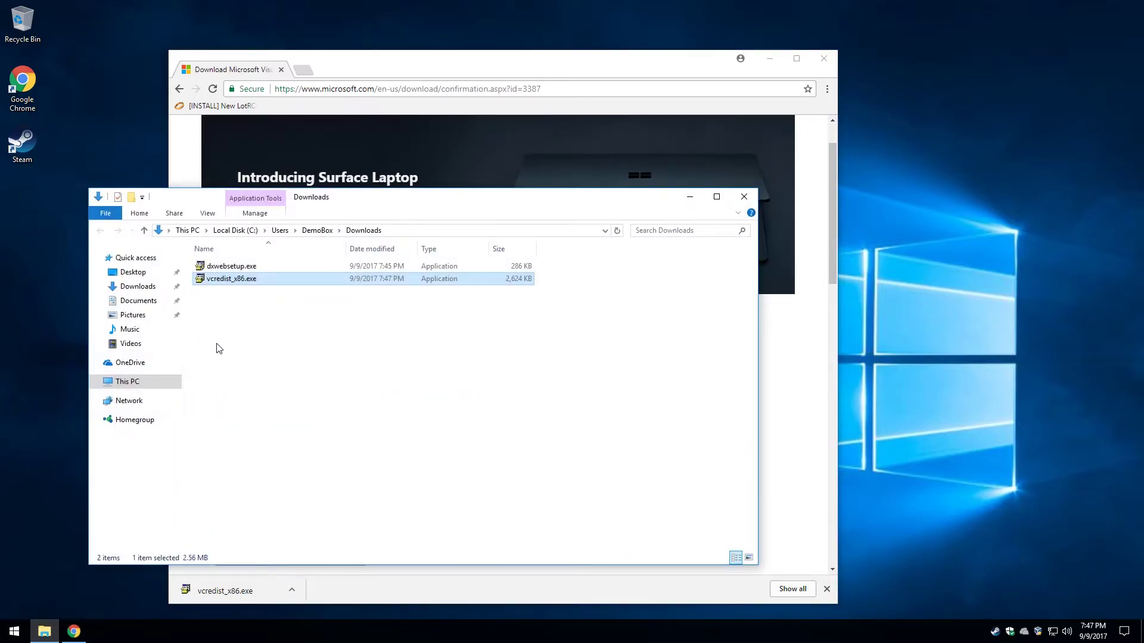
left_click(823, 58)
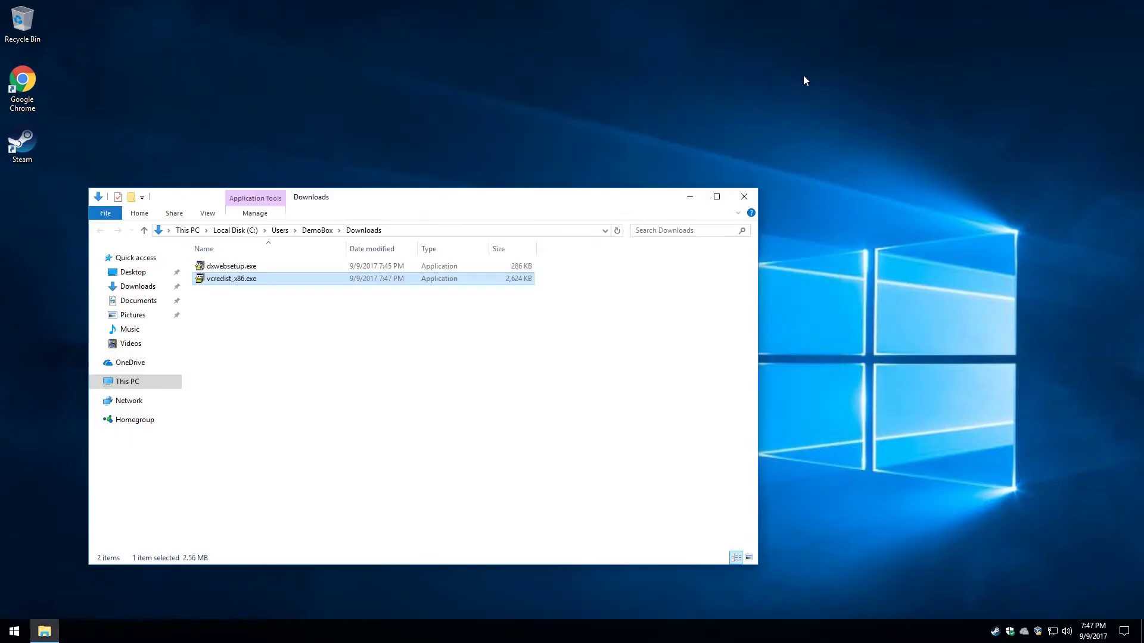
double_click(222, 285)
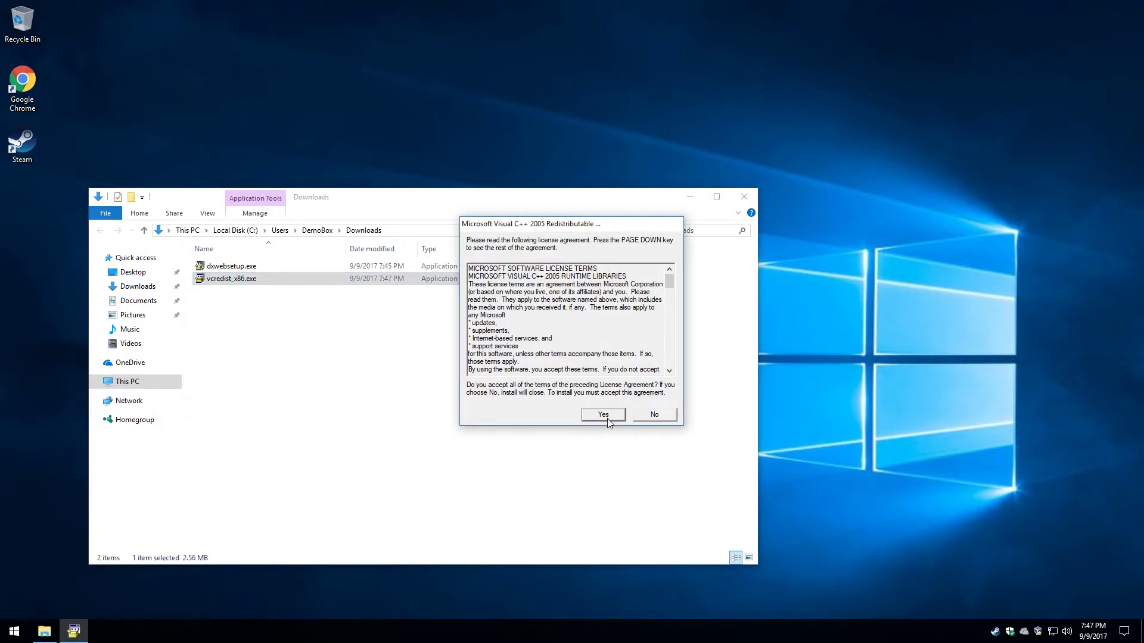
left_click(607, 418)
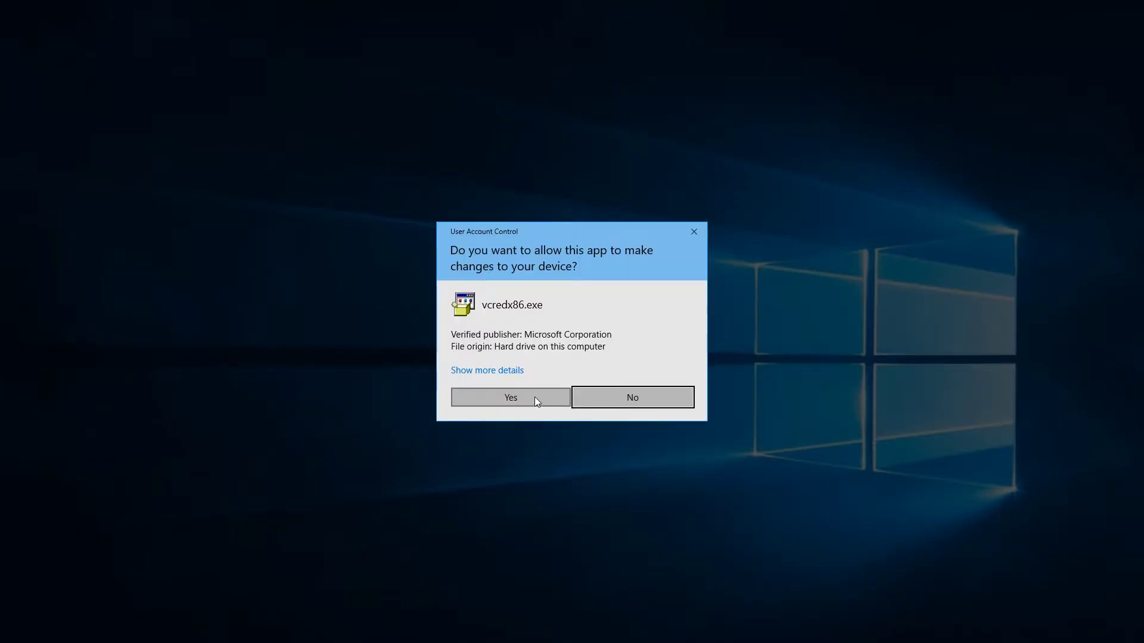
left_click(510, 397)
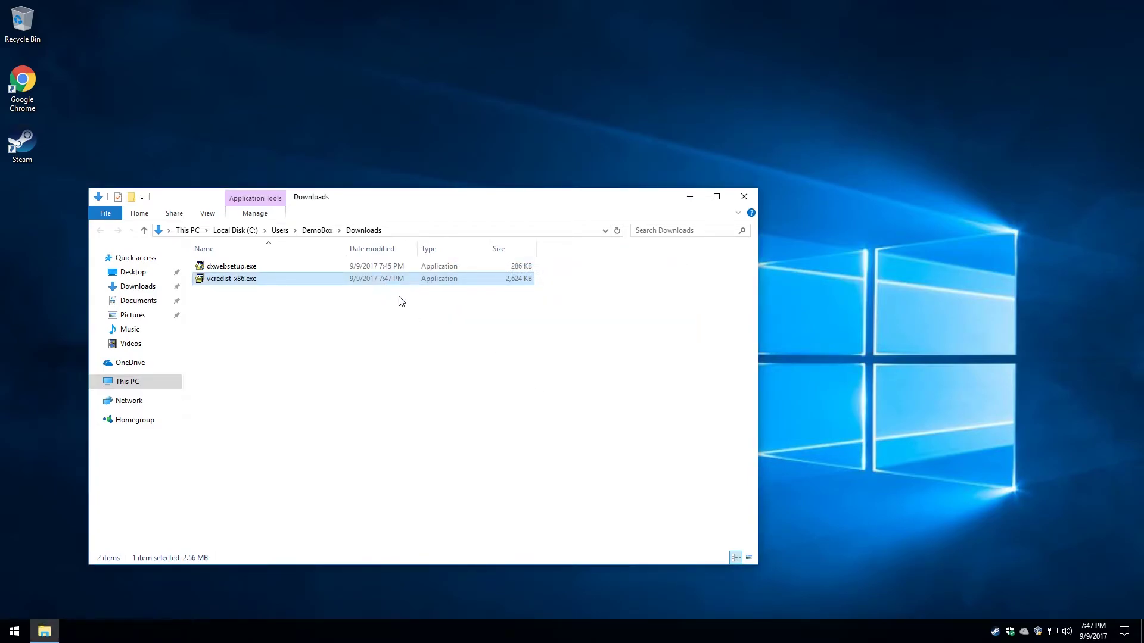
left_click(744, 197)
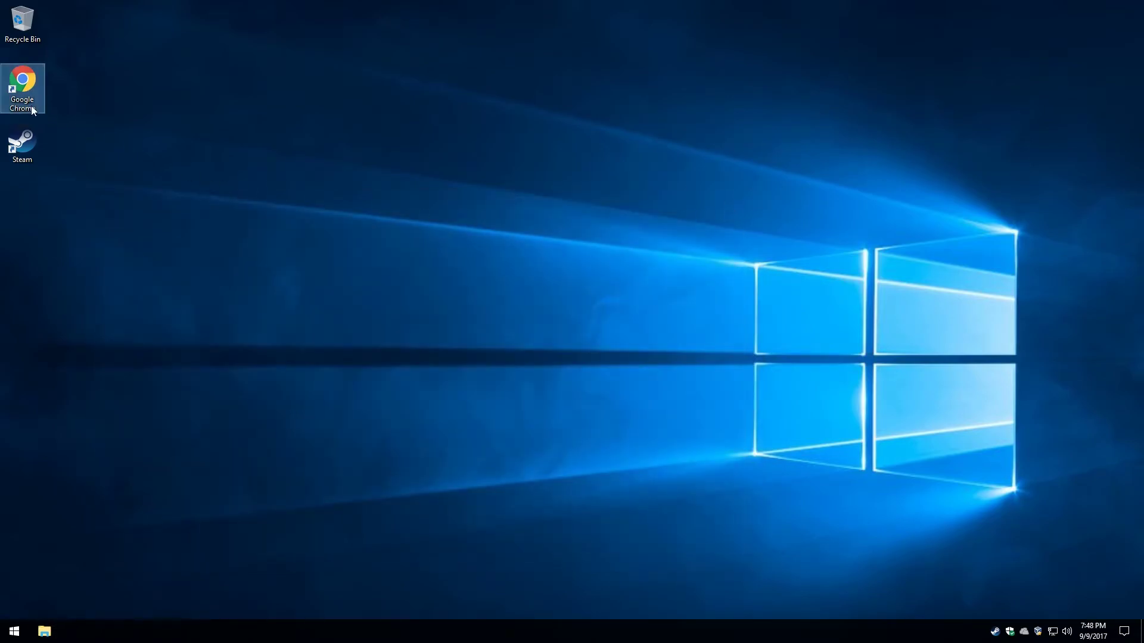
- In Chrome, search 'microsoft visual c++ 2010 redistributable' and open the official x86 download page
double_click(24, 78)
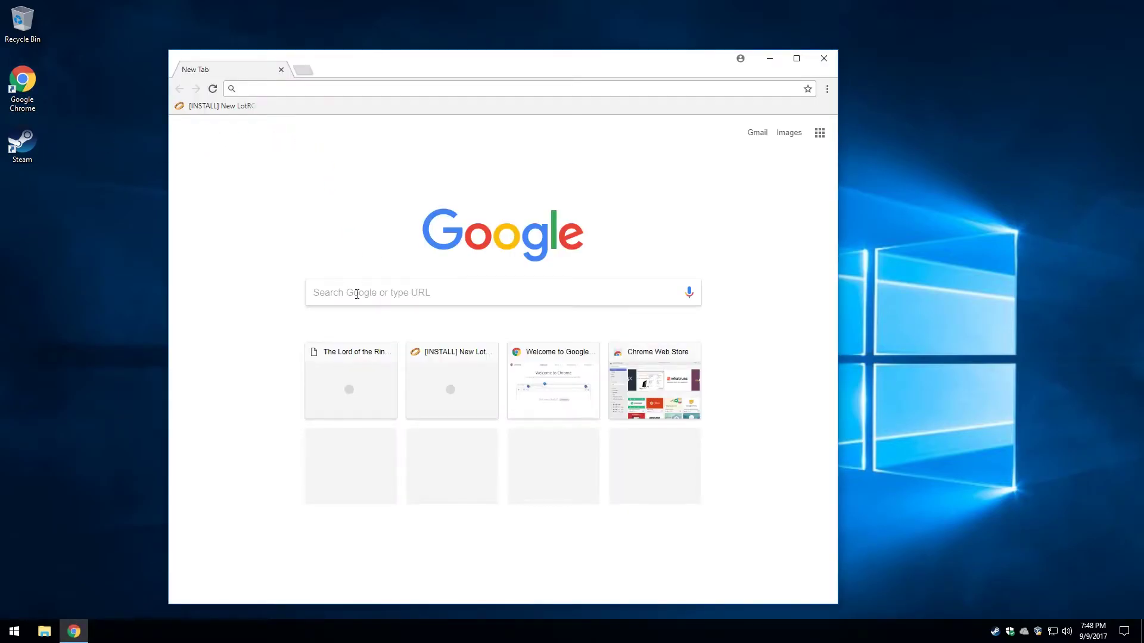
left_click(363, 296)
type("Mic")
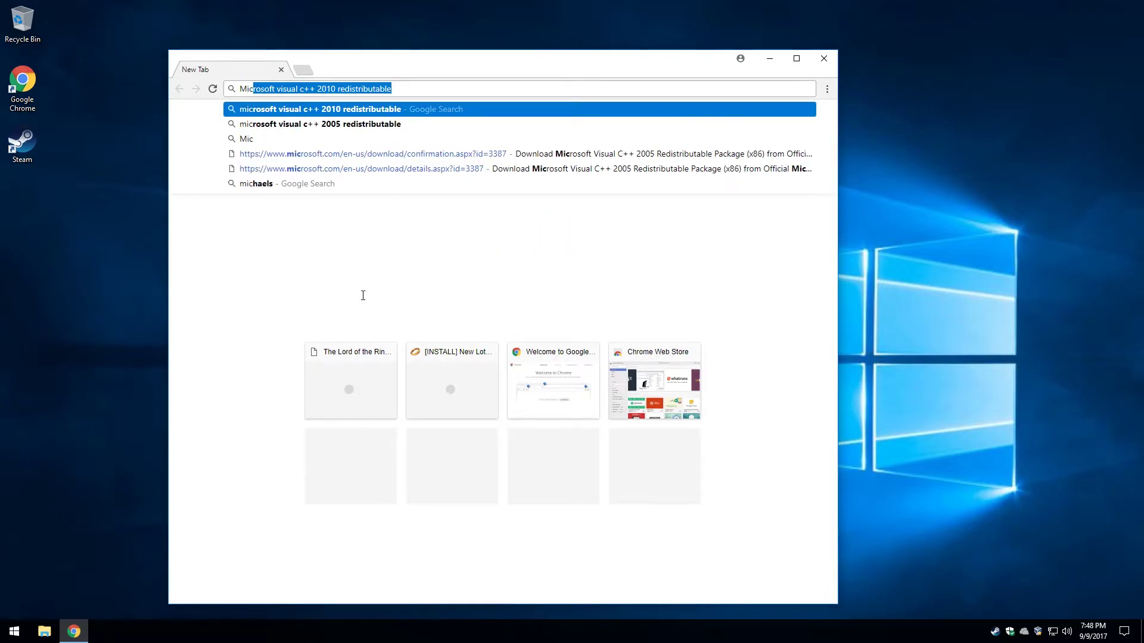
left_click(337, 112)
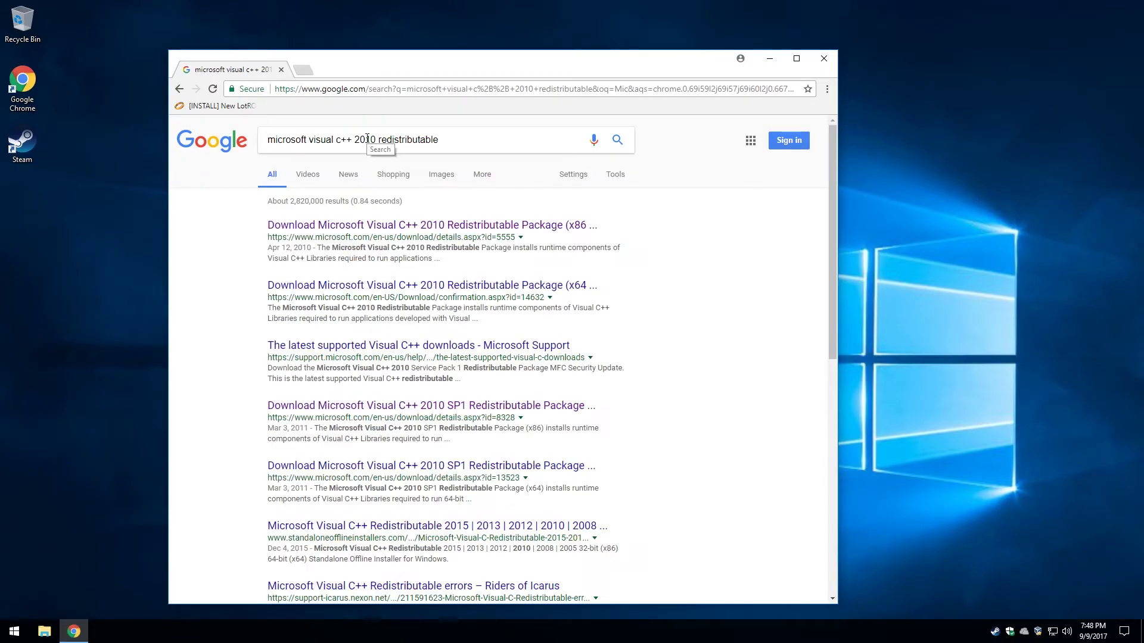
left_click_drag(365, 139, 375, 139)
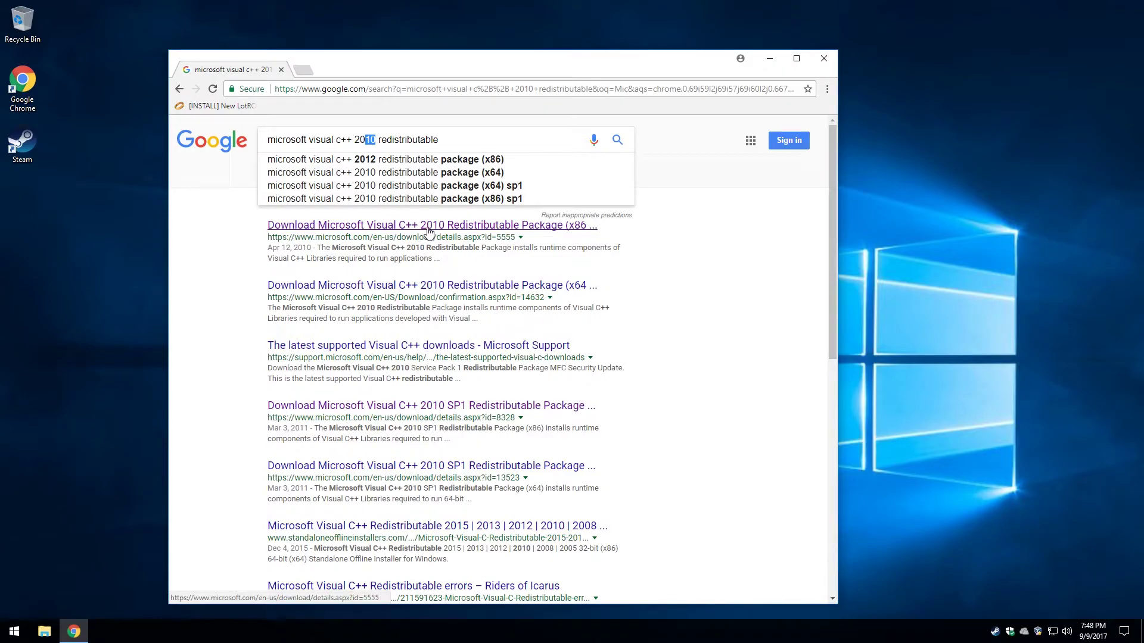
left_click(428, 231)
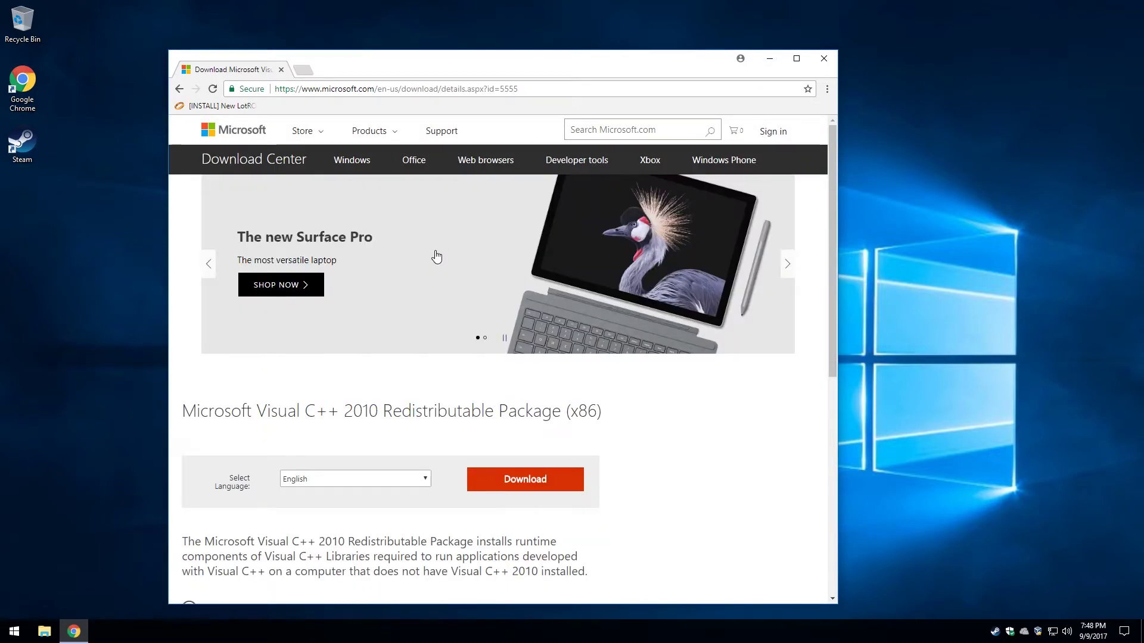
- Download the 2010 x86 package and show vcredist_x86 (1).exe in the Downloads folder
scroll(437, 256, "down", 2)
scroll(437, 256, "down", 1)
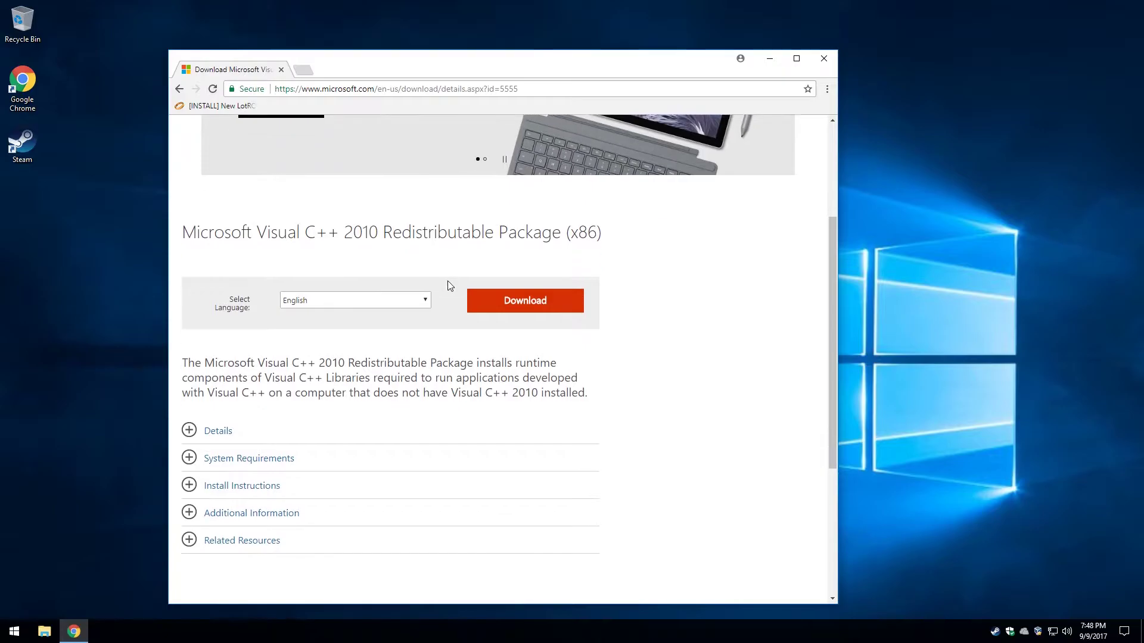
left_click(499, 303)
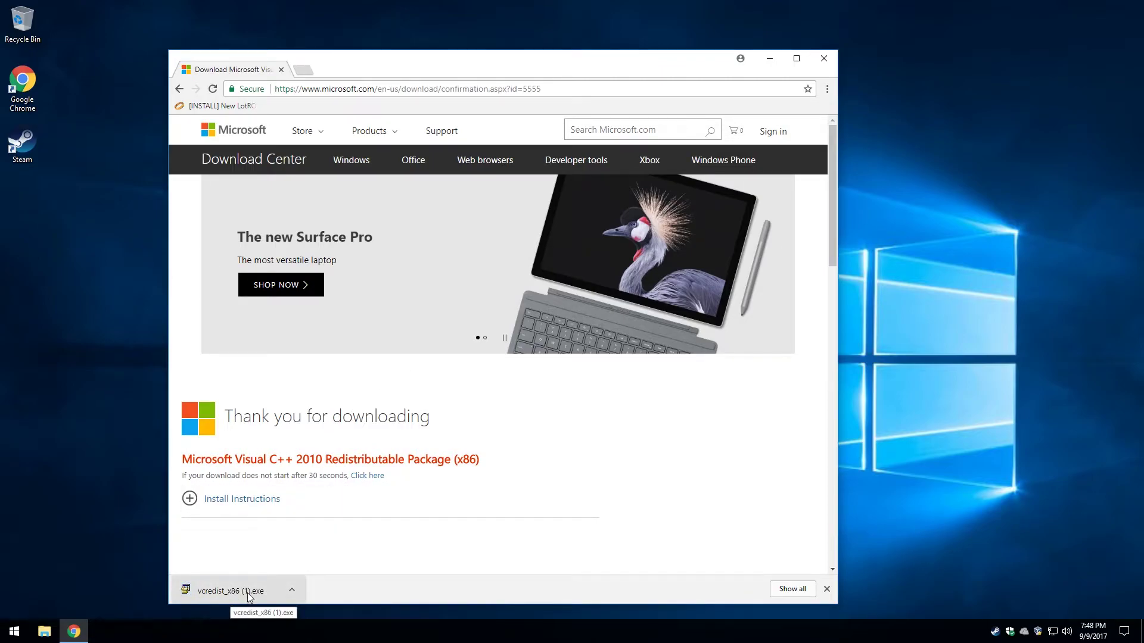
left_click(291, 591)
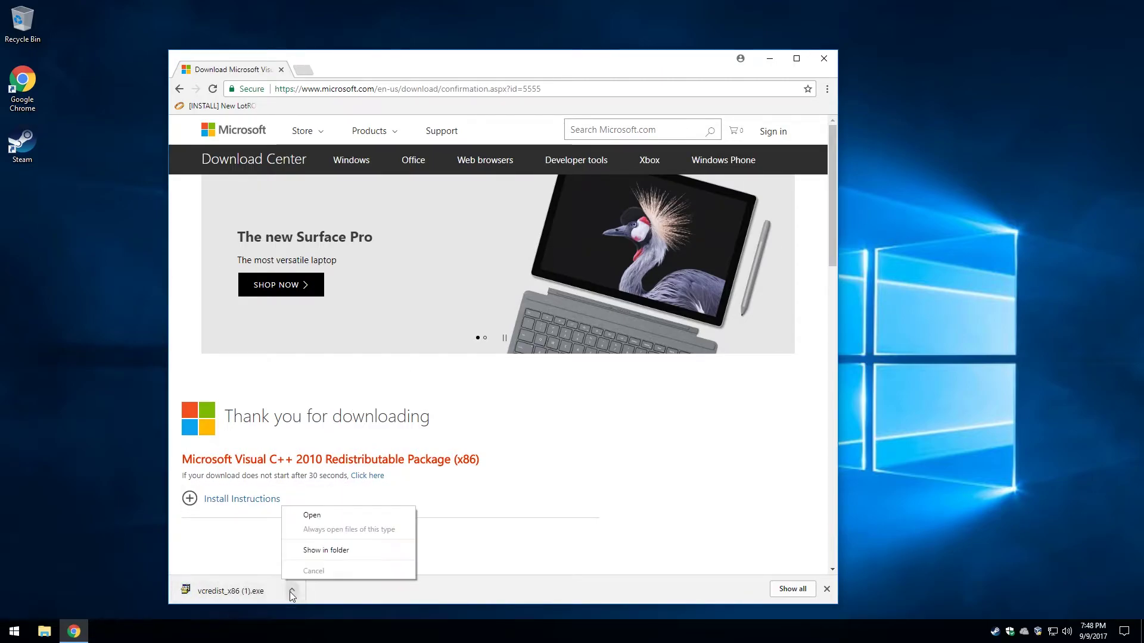
left_click(306, 551)
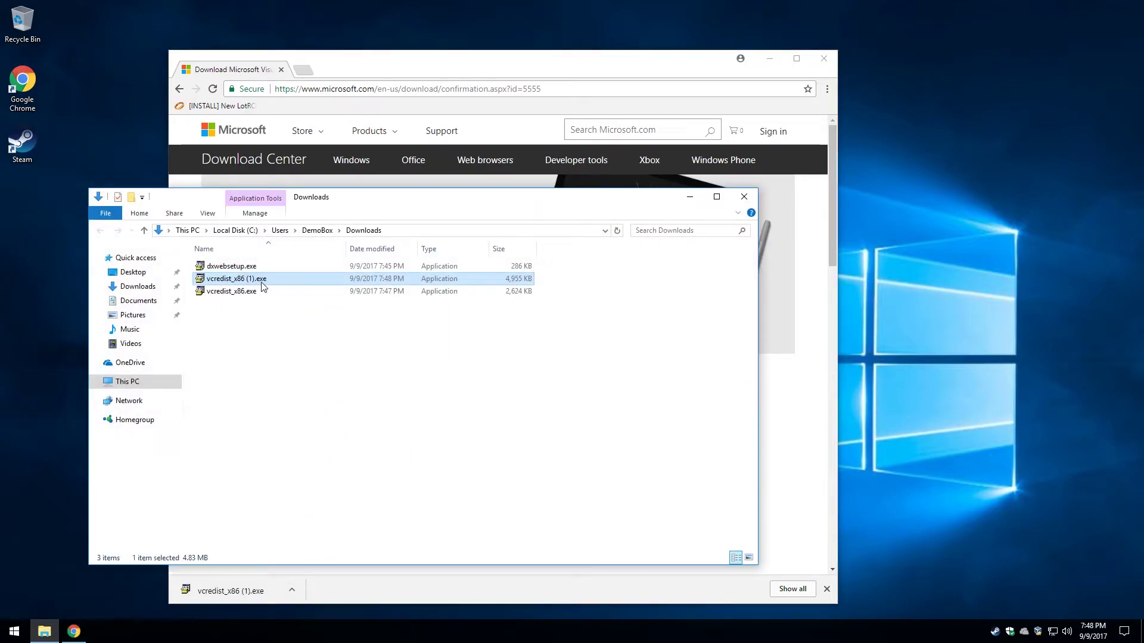
left_click(253, 370)
- Close Chrome and install vcredist_x86 (1).exe, accepting the 2010 licence terms and finishing setup
left_click(824, 60)
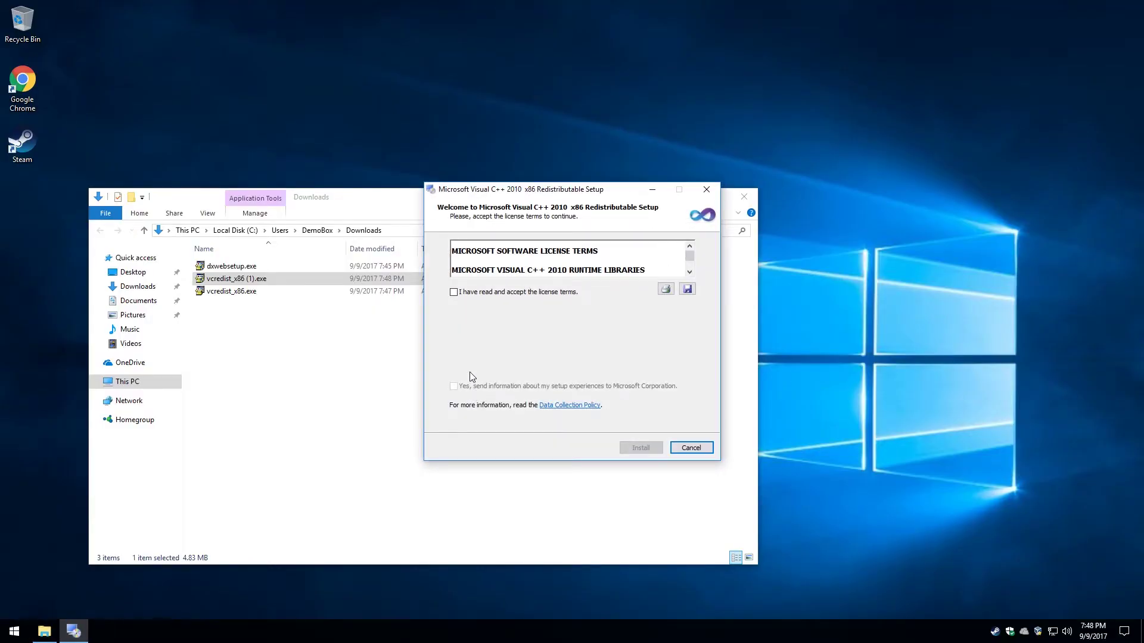
left_click(454, 292)
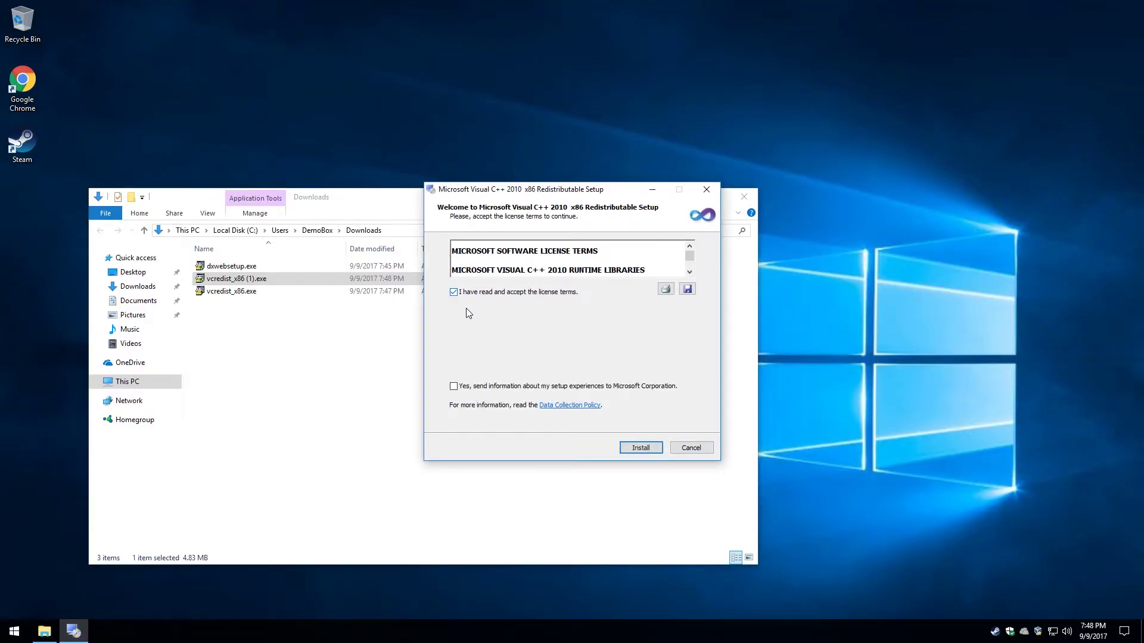
left_click(631, 448)
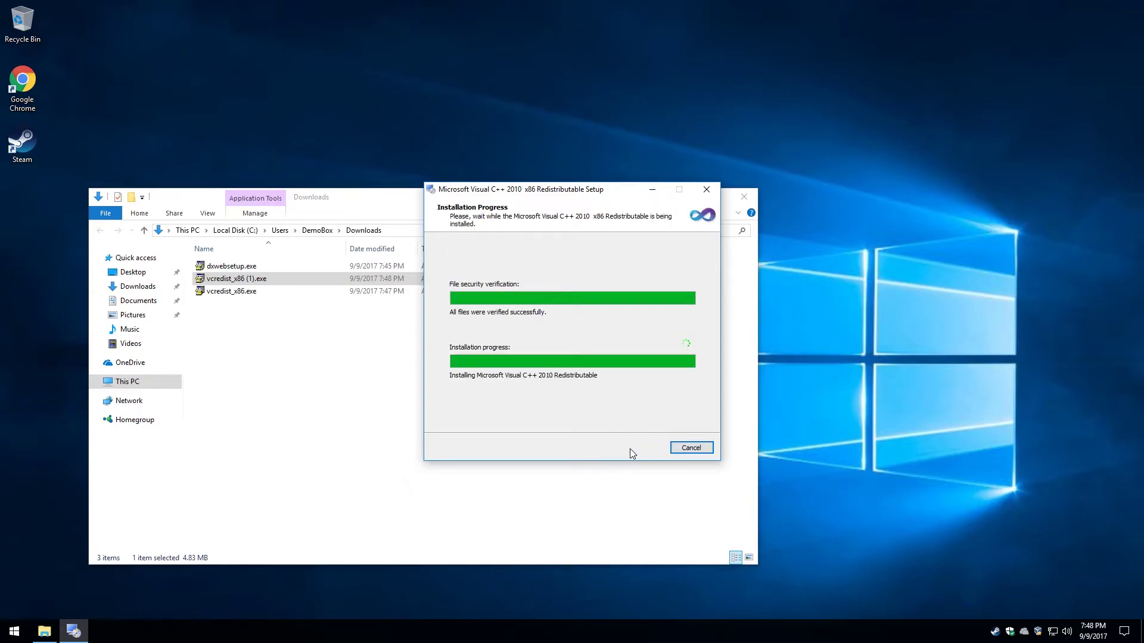
left_click(676, 449)
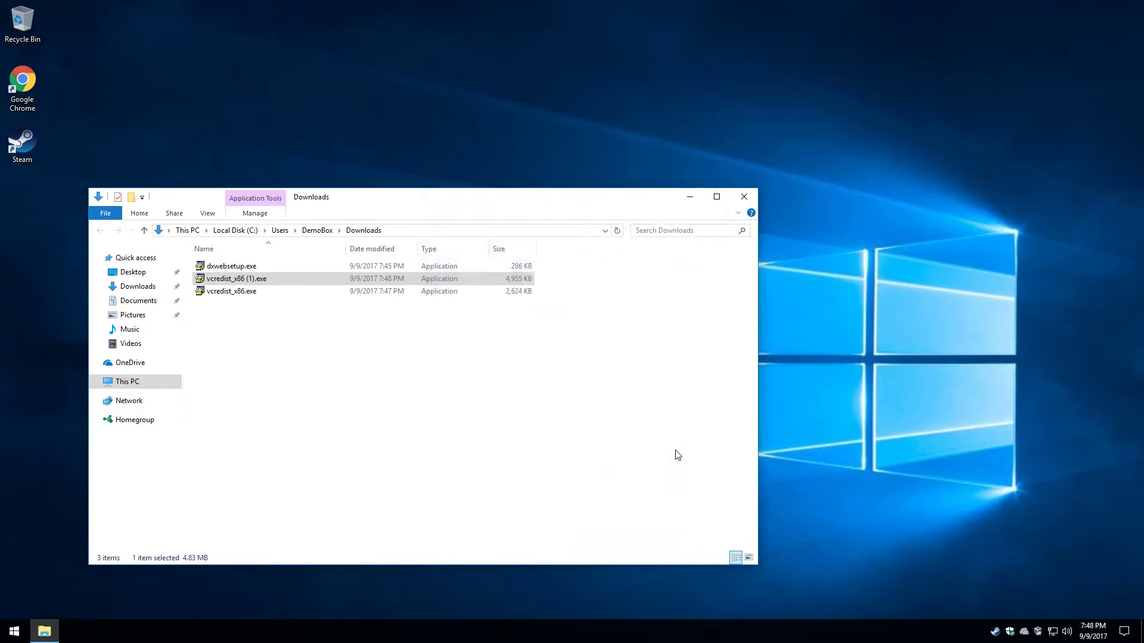
left_click(745, 200)
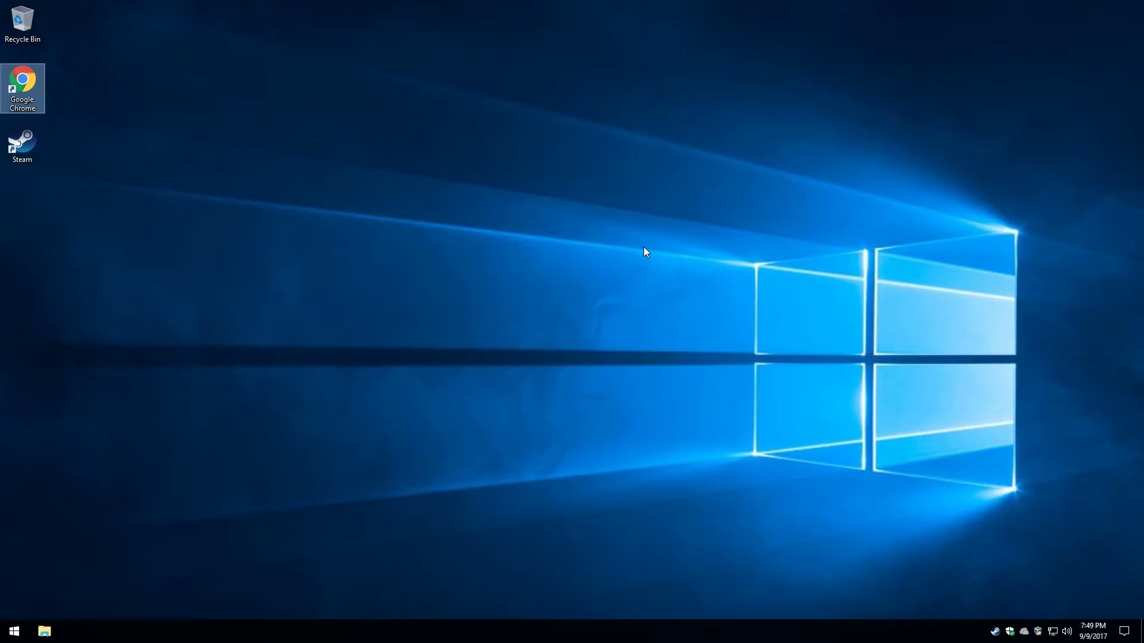
left_click(14, 631)
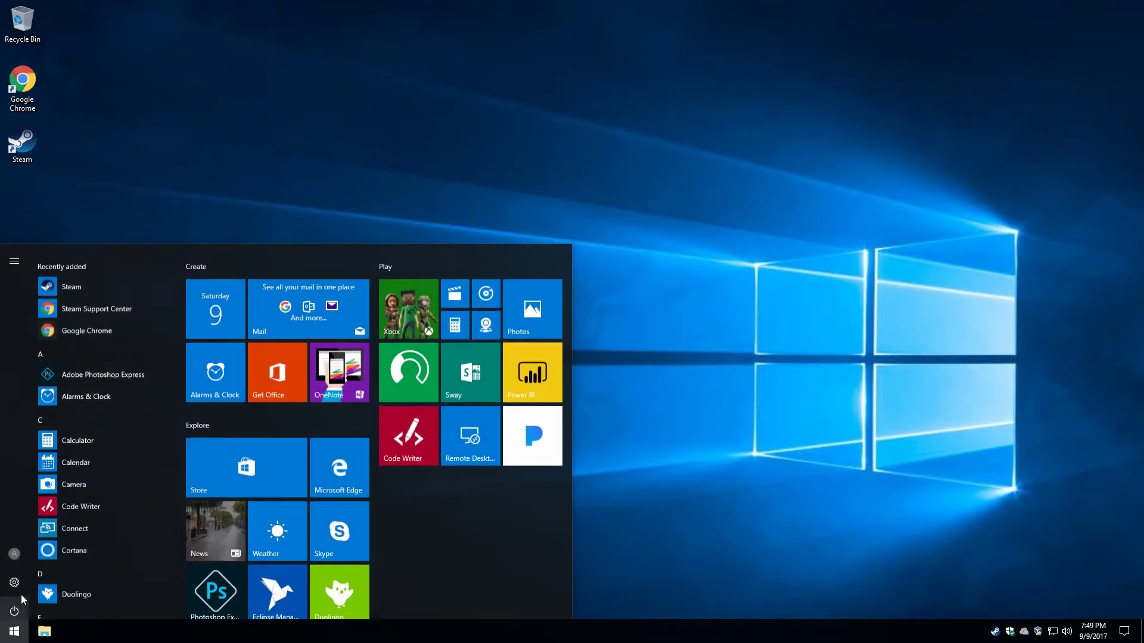
left_click(14, 578)
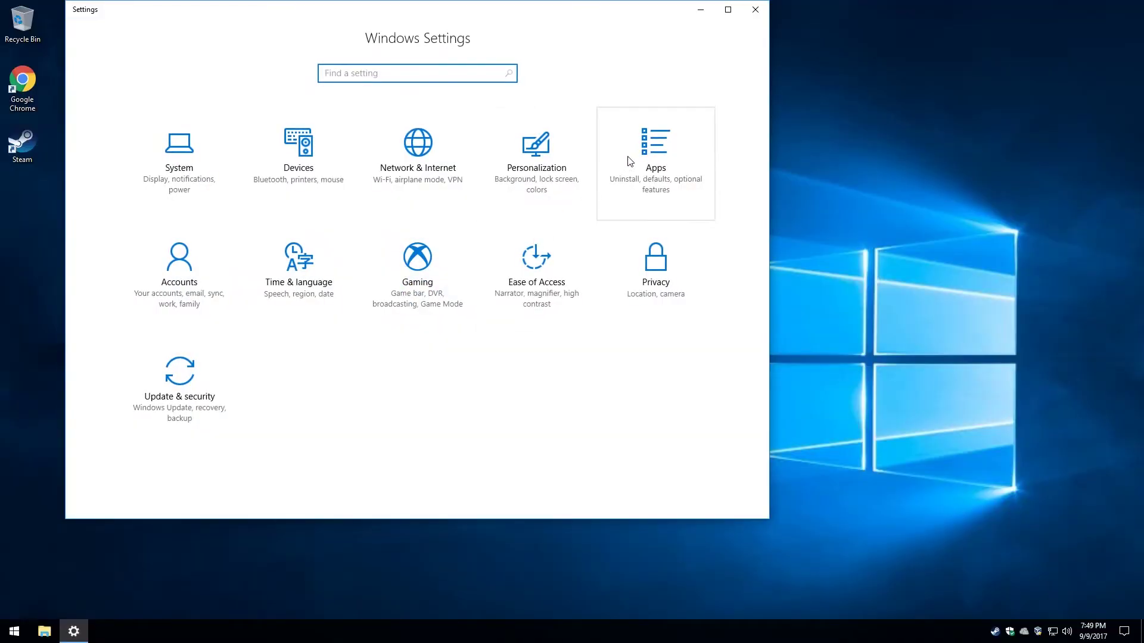
left_click(630, 161)
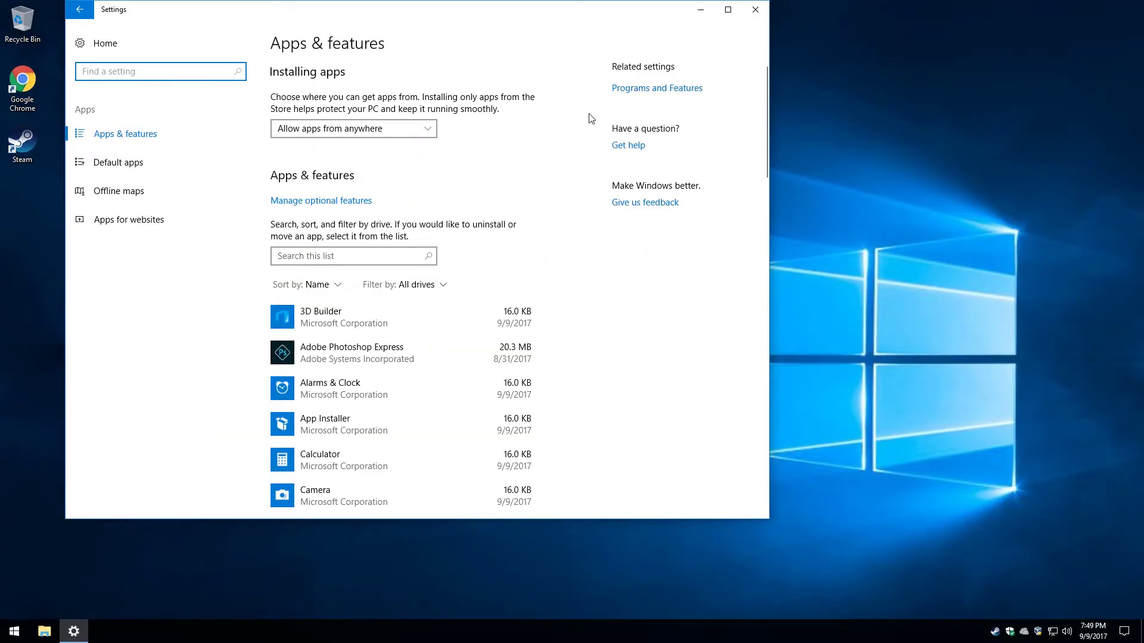
left_click(622, 90)
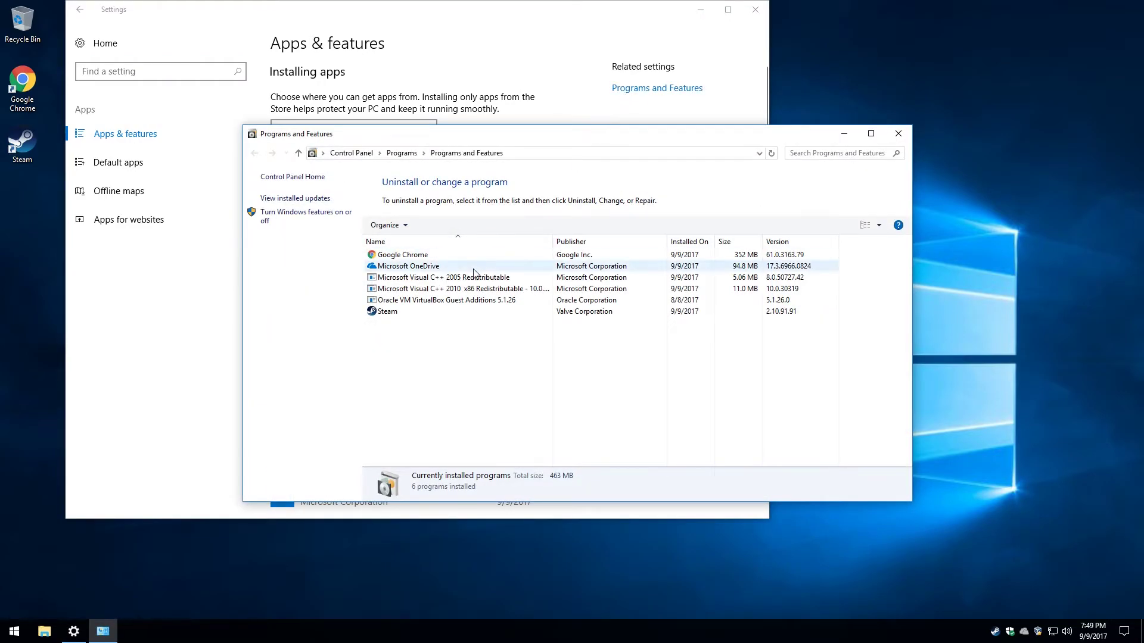
left_click(476, 278)
left_click(478, 290)
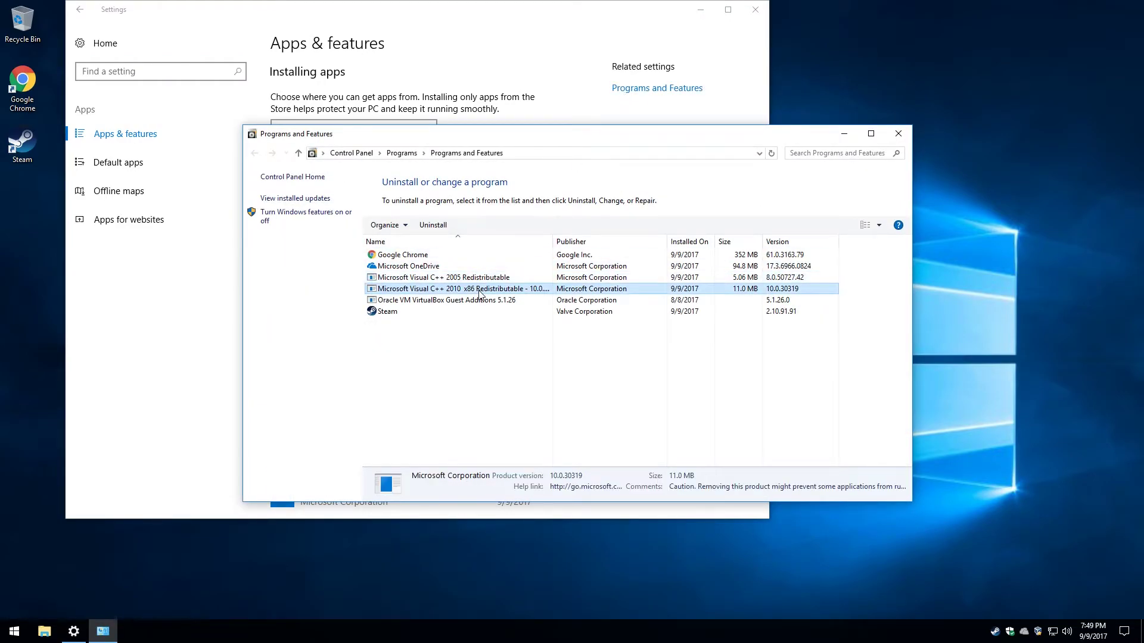
key("Up")
left_click(482, 289)
left_click(898, 134)
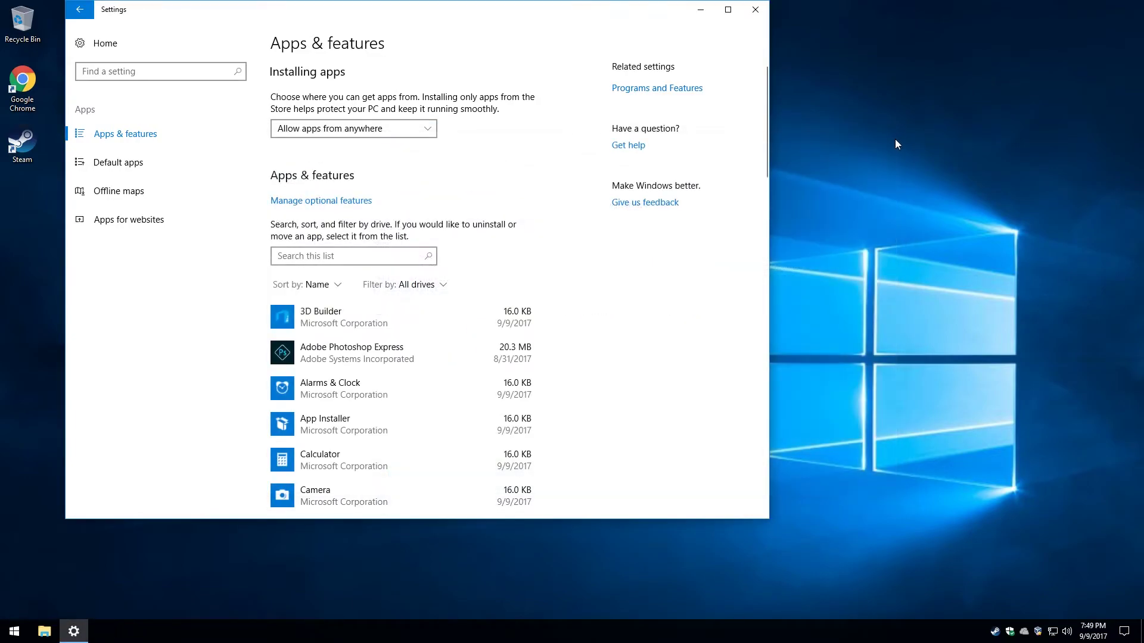
left_click(755, 10)
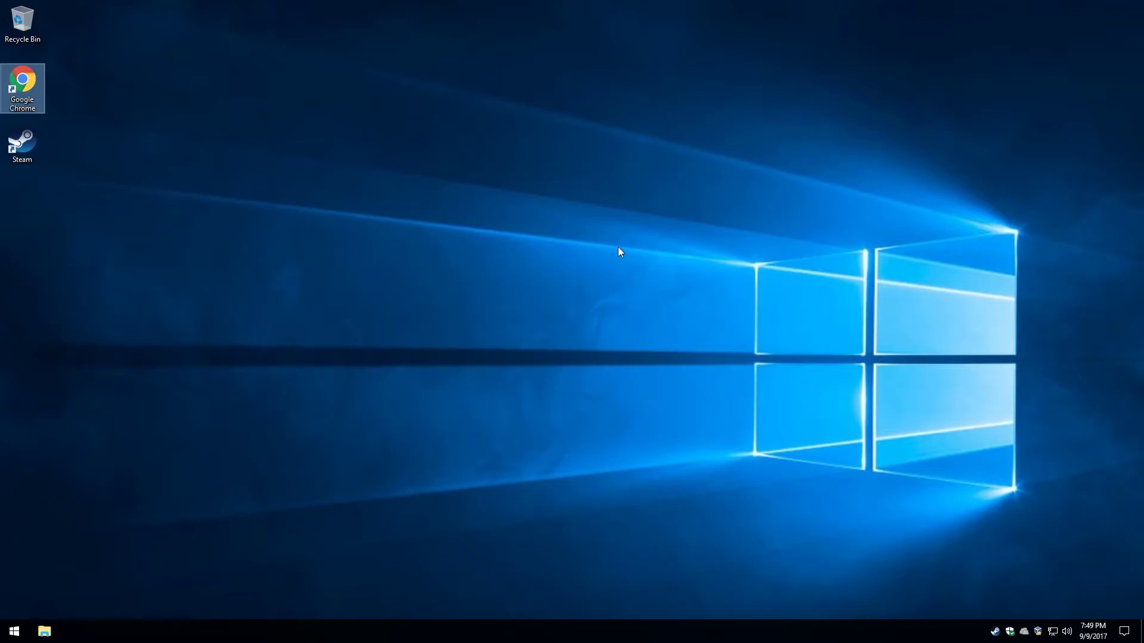
- Open the Steam store and search 'The Lord of the Rings' to reach the LotRO page
right_click(995, 631)
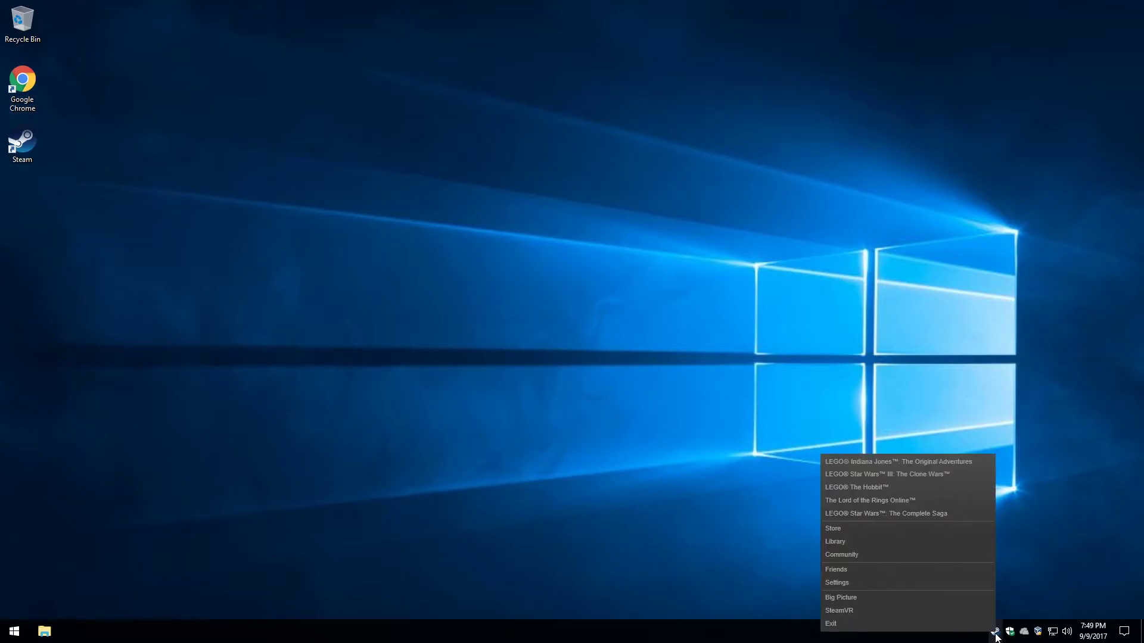
left_click(858, 532)
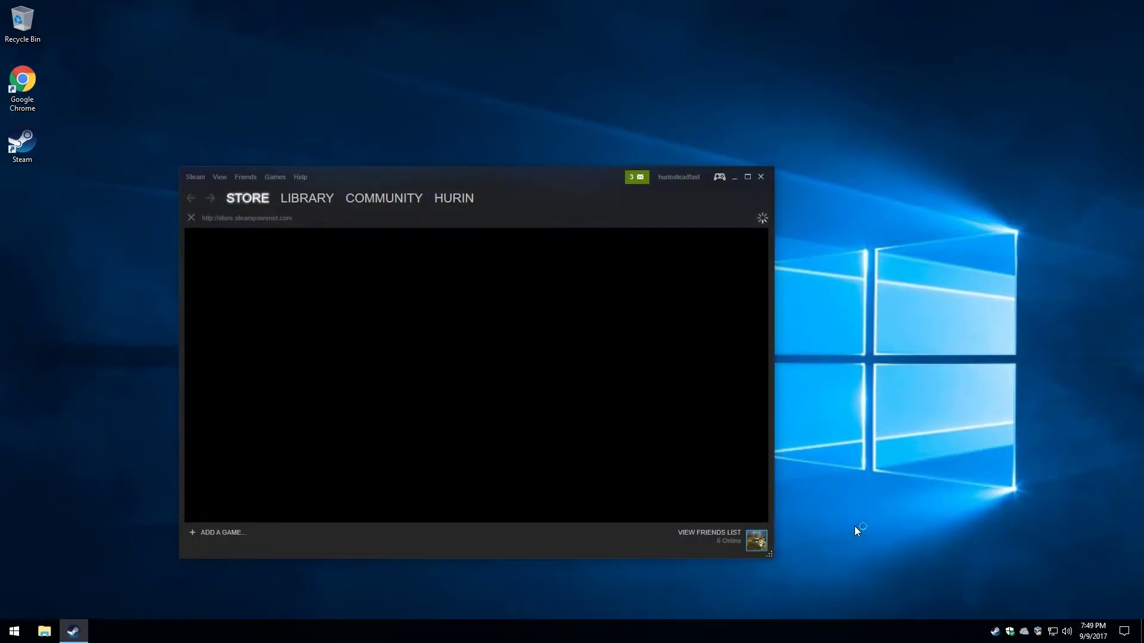
left_click(661, 262)
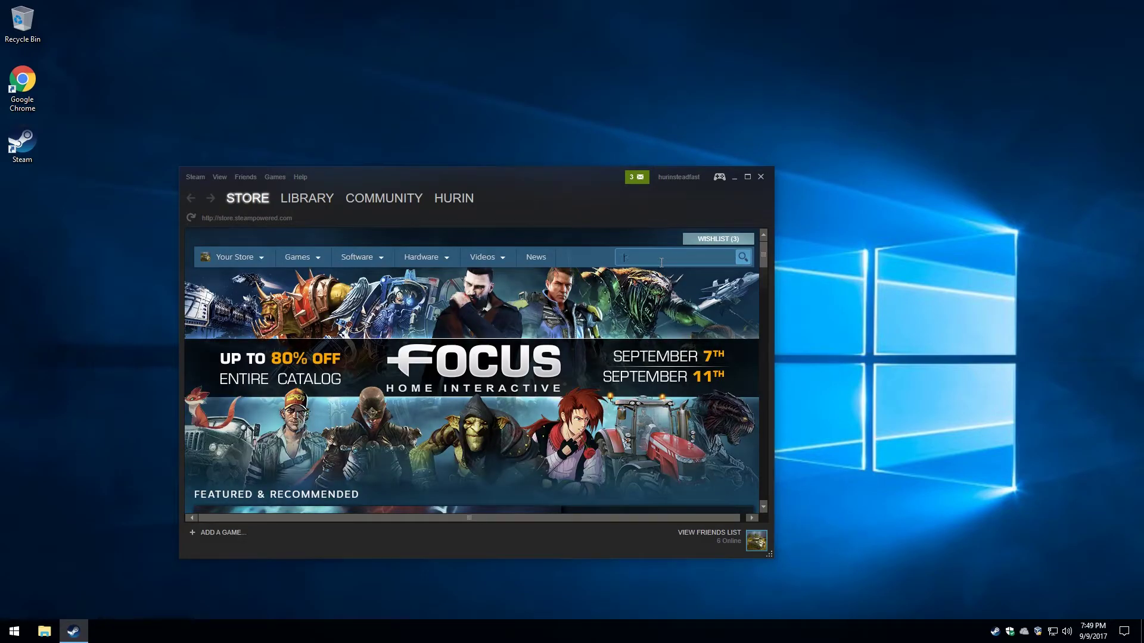
type("The Lord ")
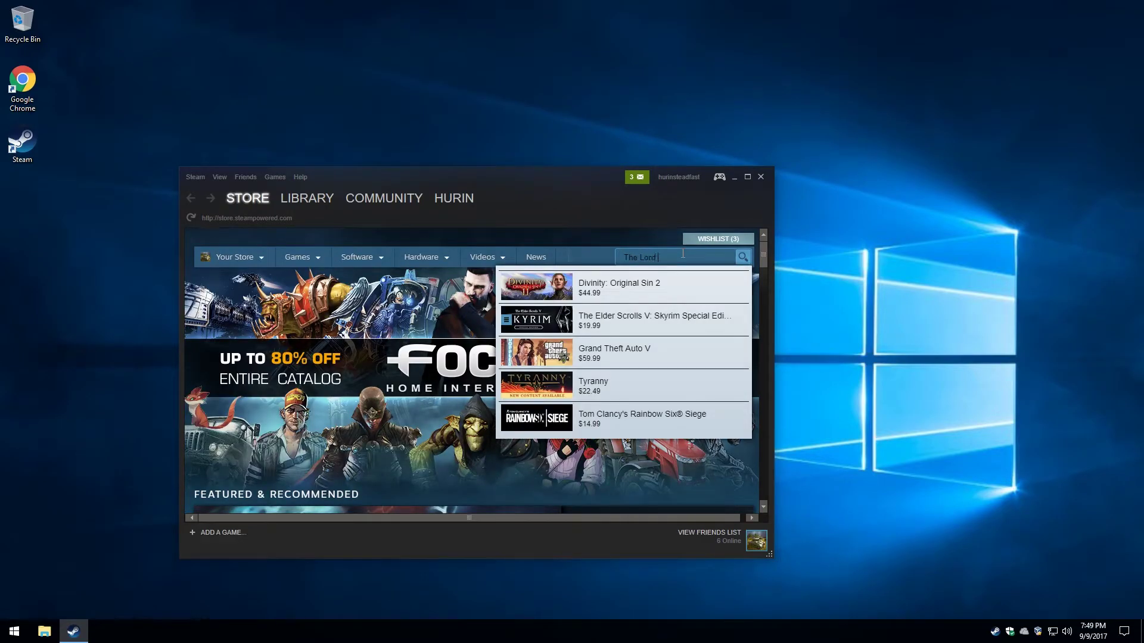
type("of the Rings")
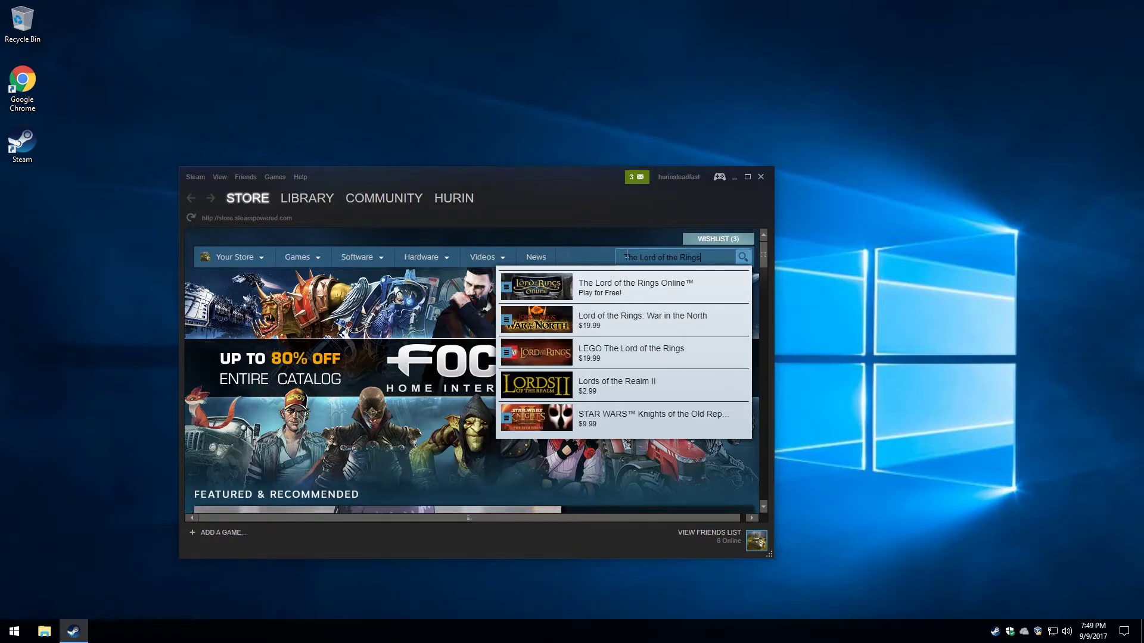
left_click(623, 295)
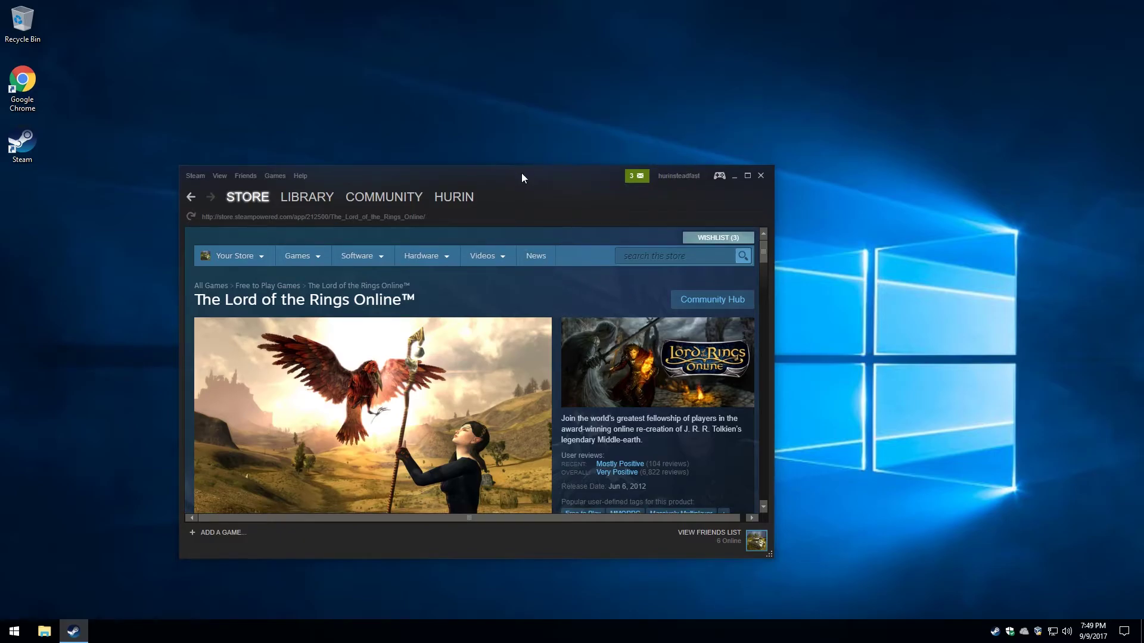
- Install The Lord of the Rings Online, keeping the desktop shortcut option checked
left_click_drag(520, 173, 523, 46)
scroll(456, 280, "down", 4)
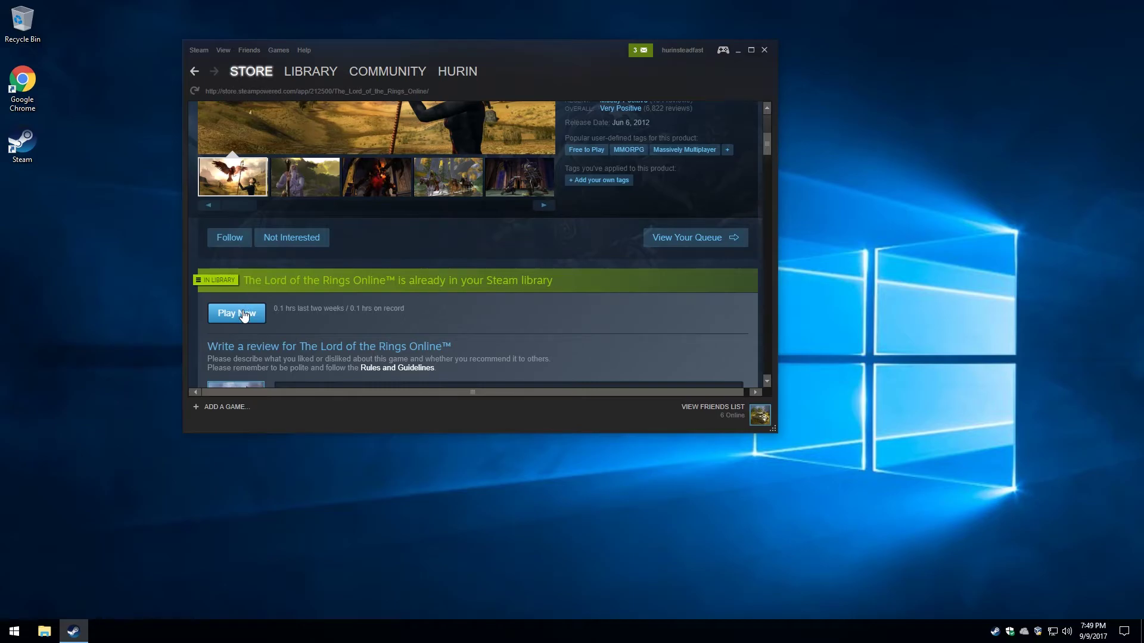
left_click(236, 313)
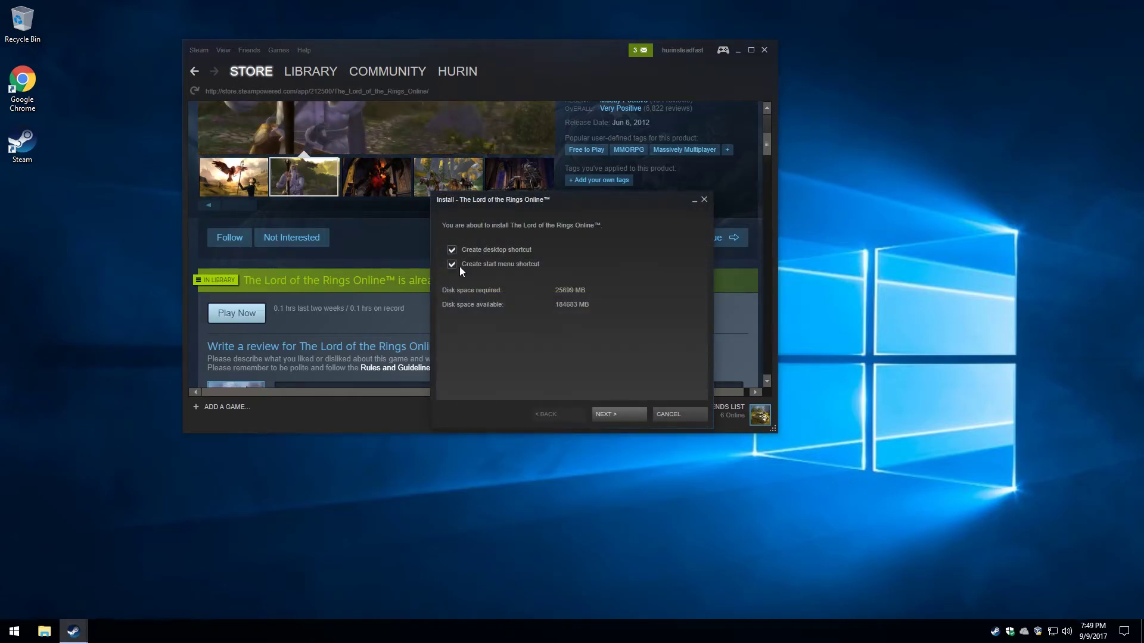
left_click(625, 412)
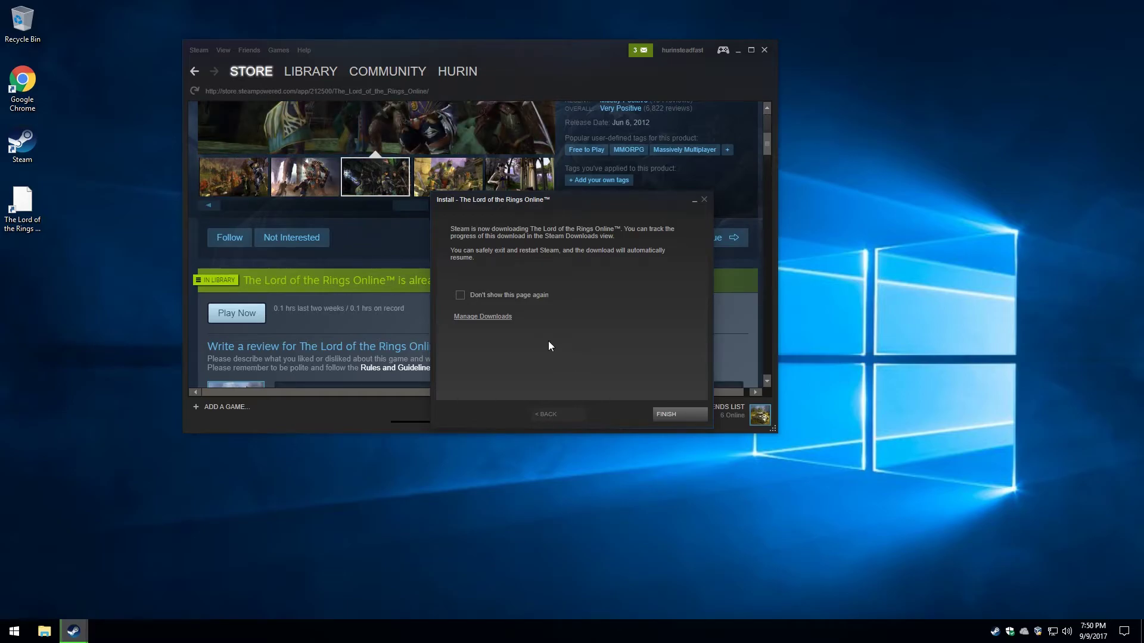
- Close the install dialog and open Steam's Downloads view to follow the LotRO download
left_click(661, 417)
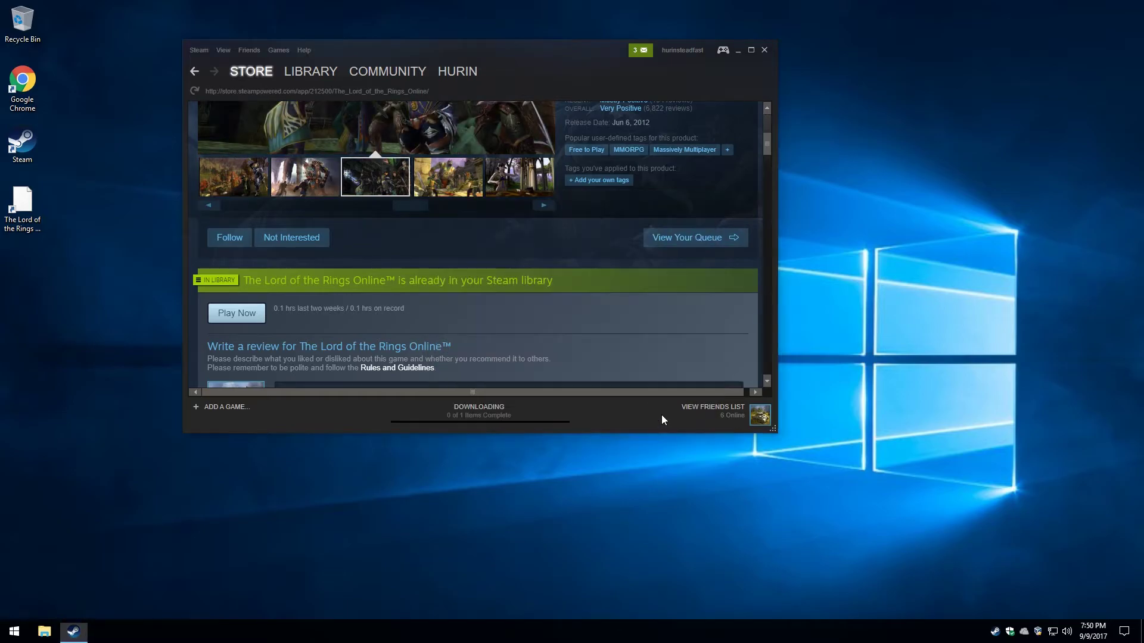
left_click(475, 411)
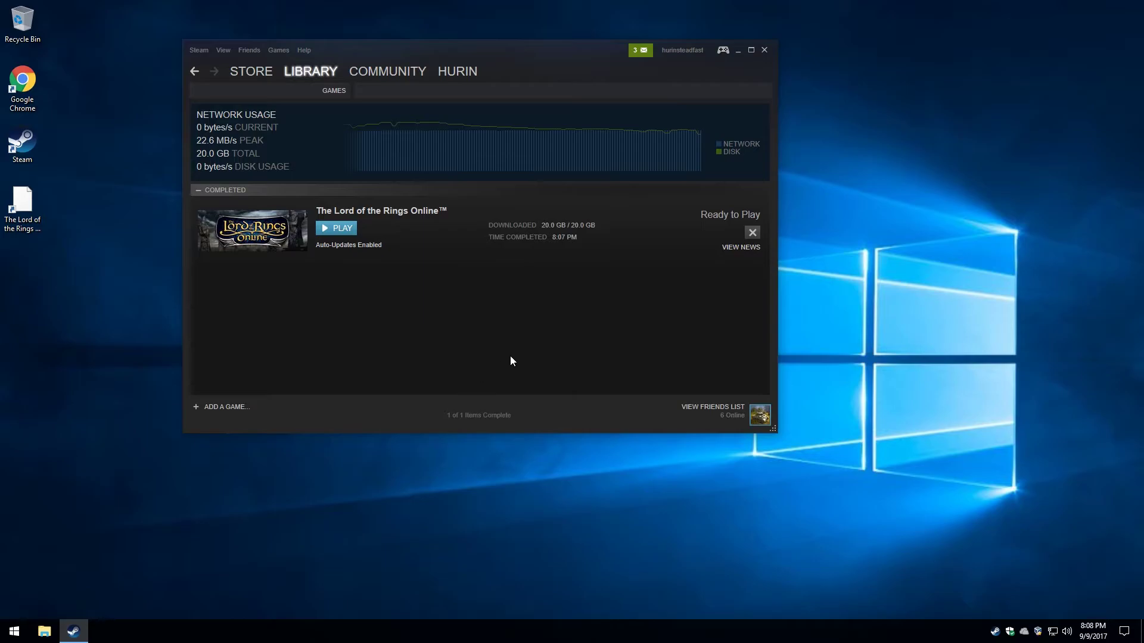
- Play The Lord of the Rings Online and approve the Steam Client Service UAC prompt
left_click(336, 231)
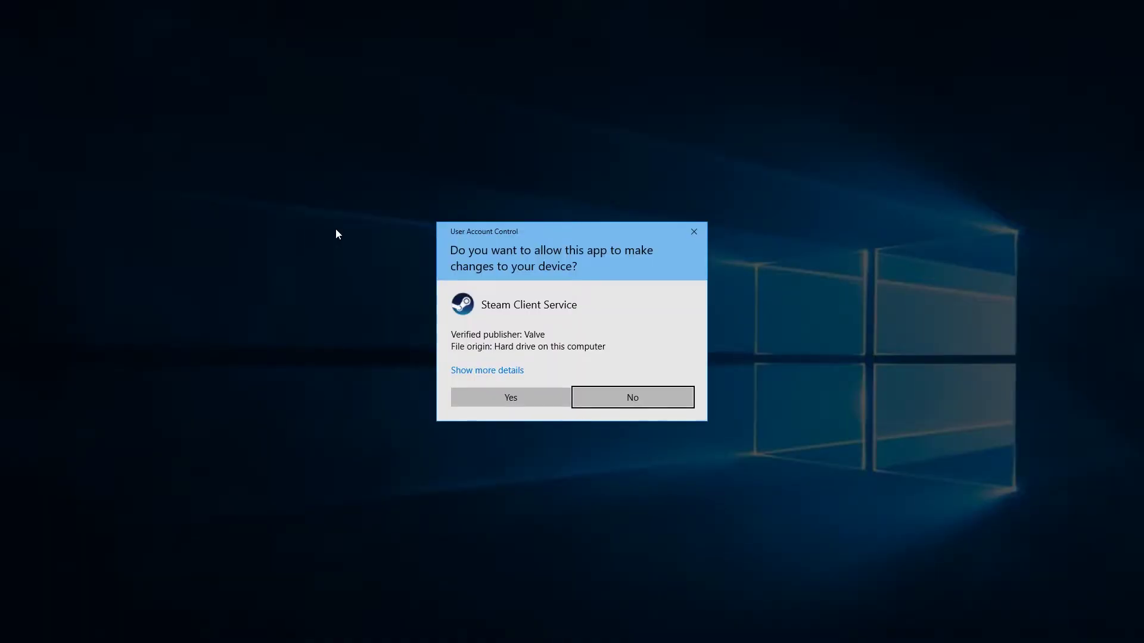
left_click(491, 396)
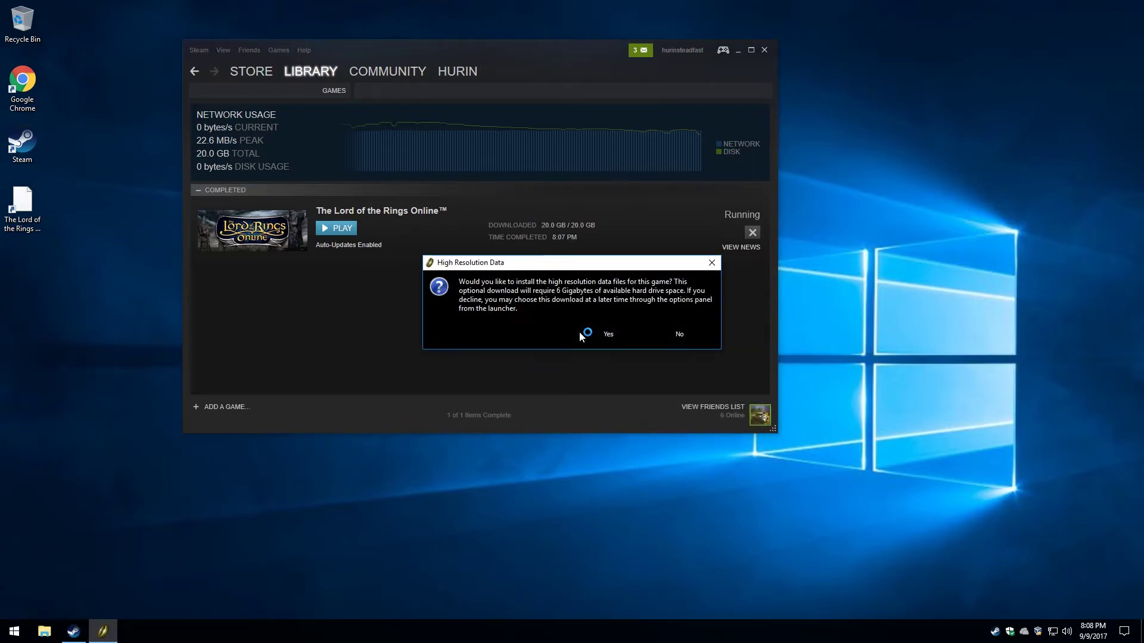
- Accept the high resolution data download, agree to the Akamai EULA, and allow NetSession through the firewall
left_click(610, 334)
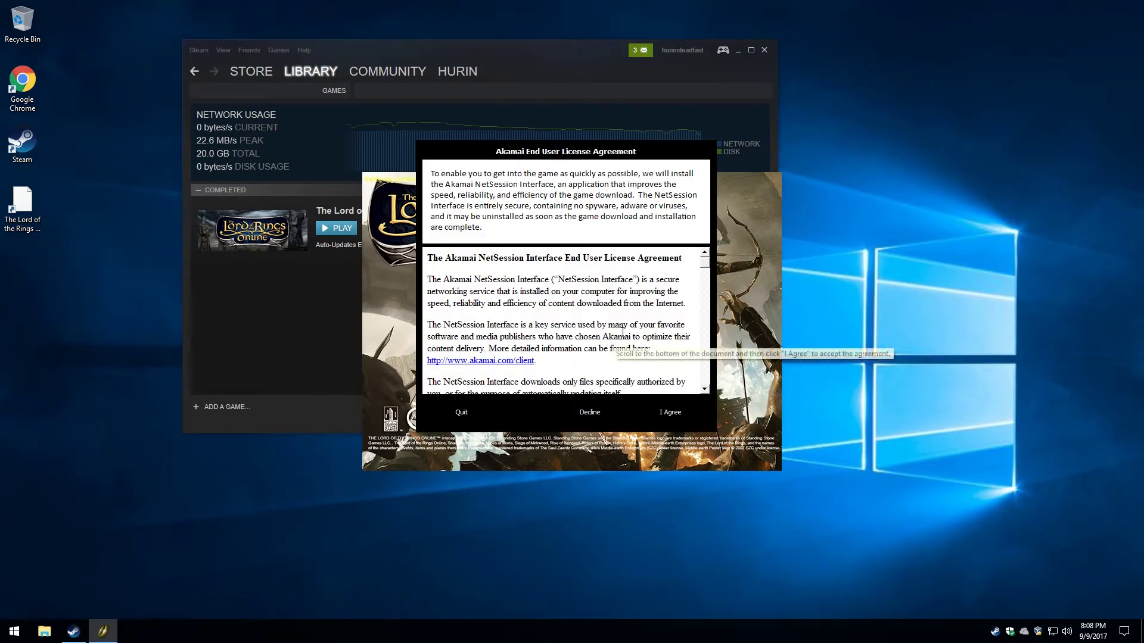
left_click_drag(705, 269, 679, 398)
left_click(671, 414)
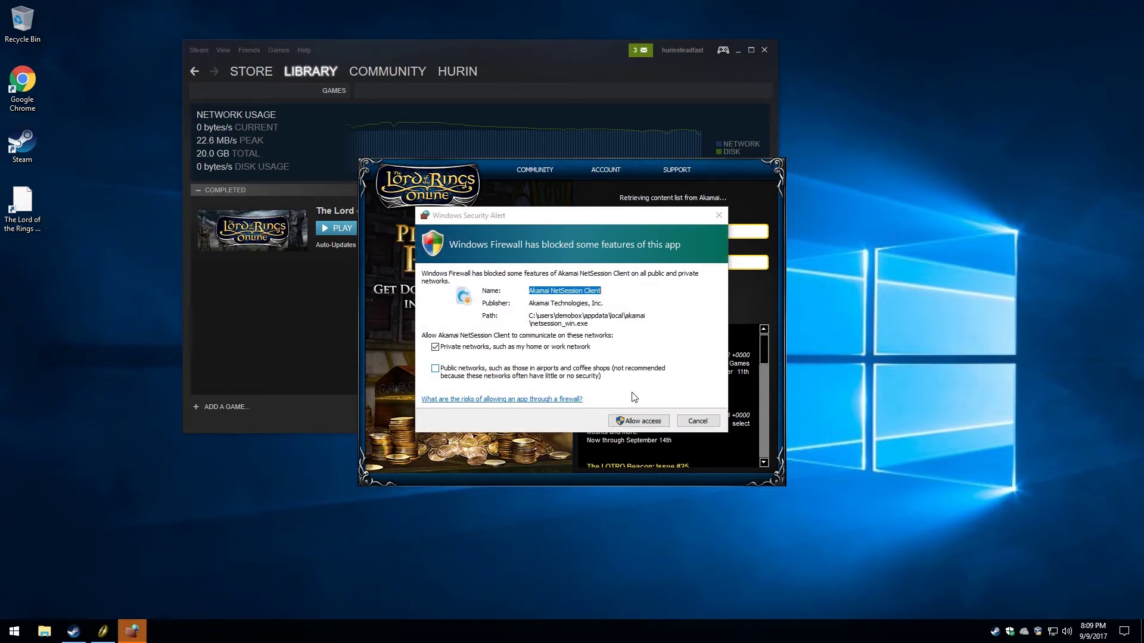
left_click(627, 421)
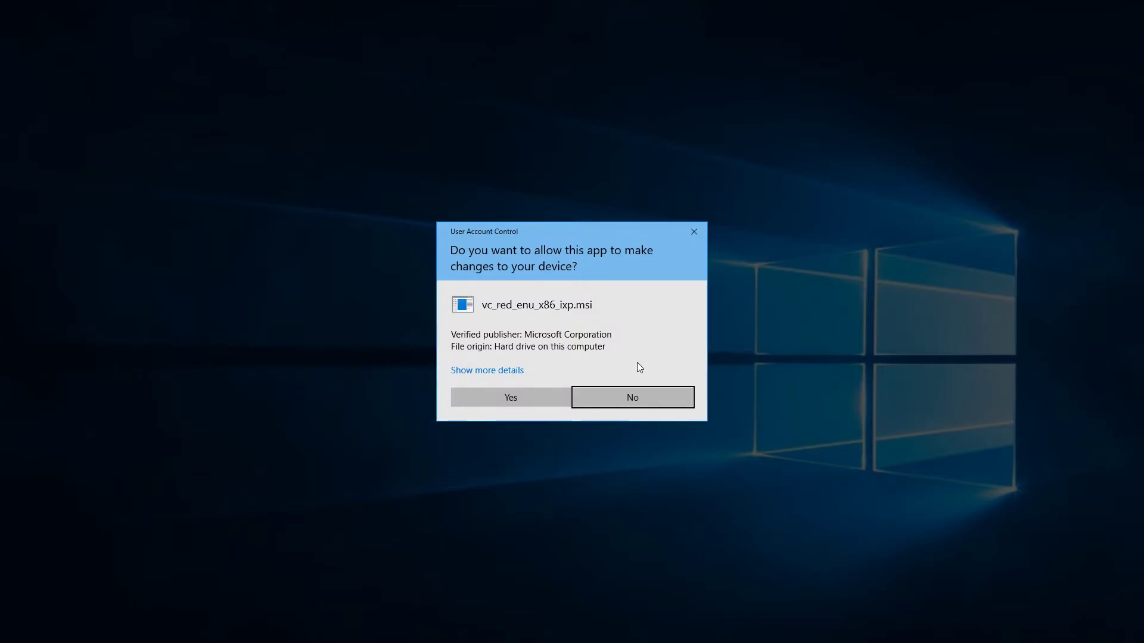
- Approve the vc_red_enu_x86_ixp.msi and TurbineLauncher.exe permission prompts
left_click(510, 399)
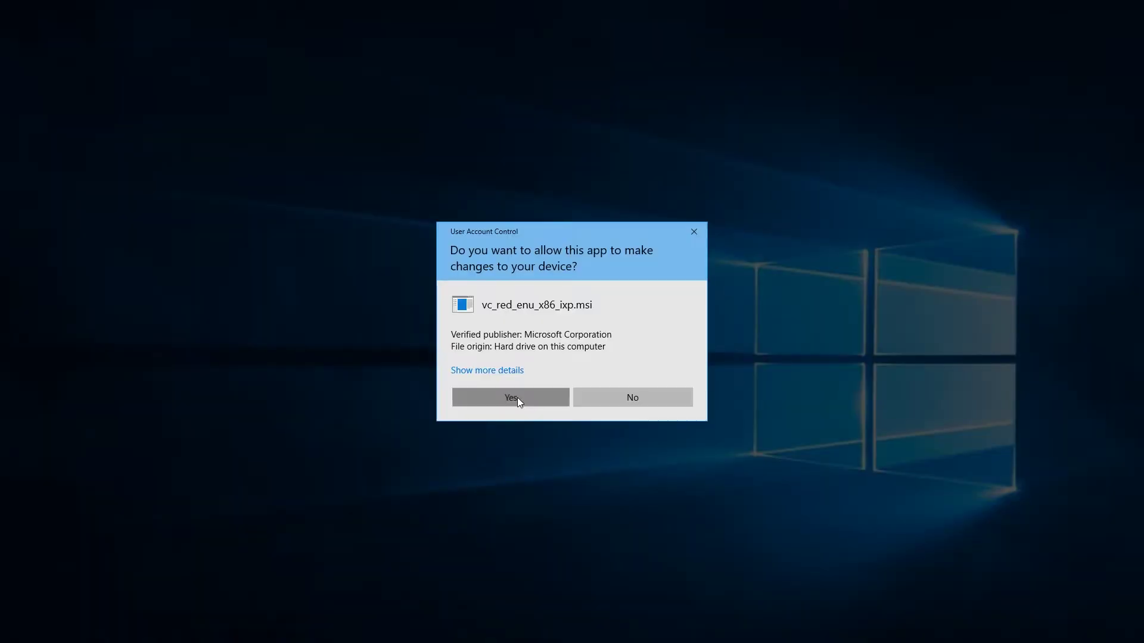
left_click(517, 398)
left_click(517, 398)
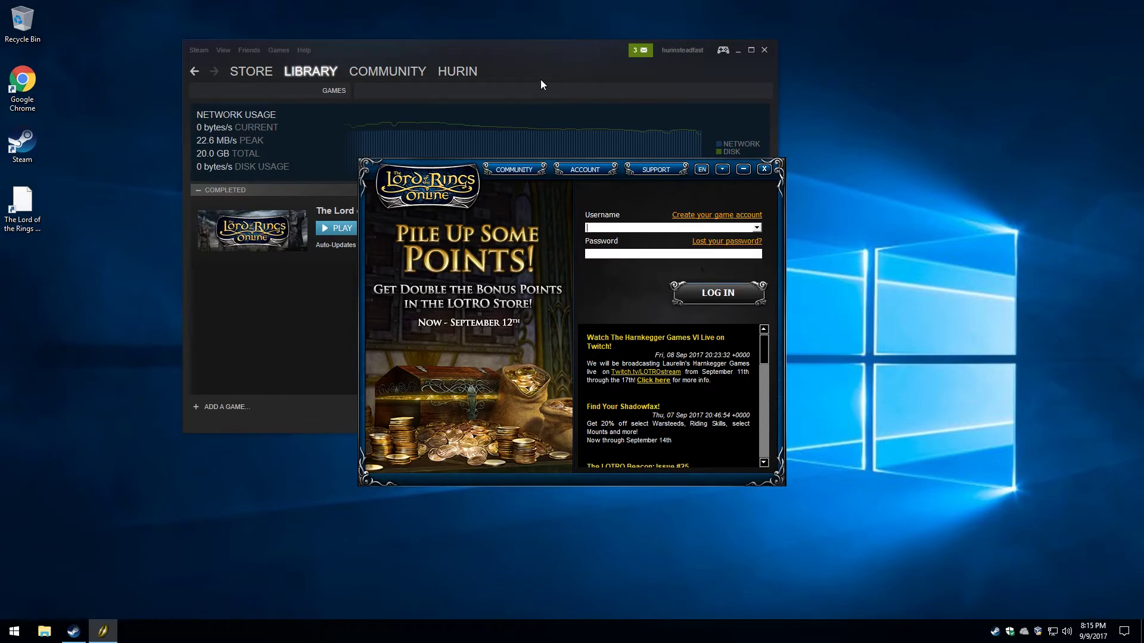
- Close Steam and the LotRO launcher, then relaunch the game from its desktop shortcut
left_click(558, 51)
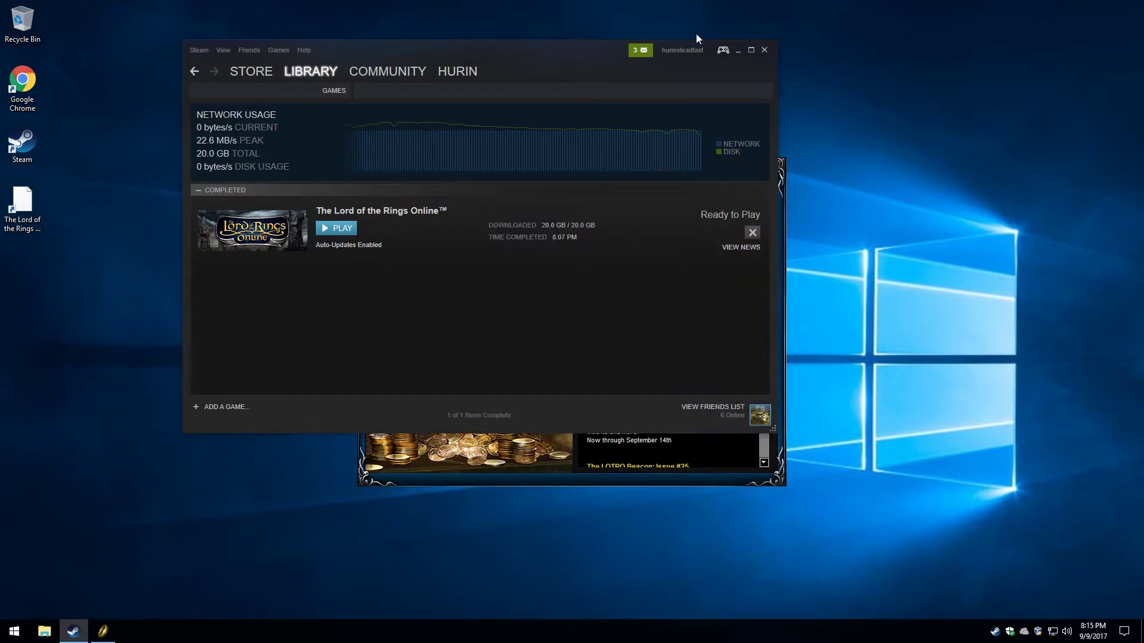
left_click(764, 51)
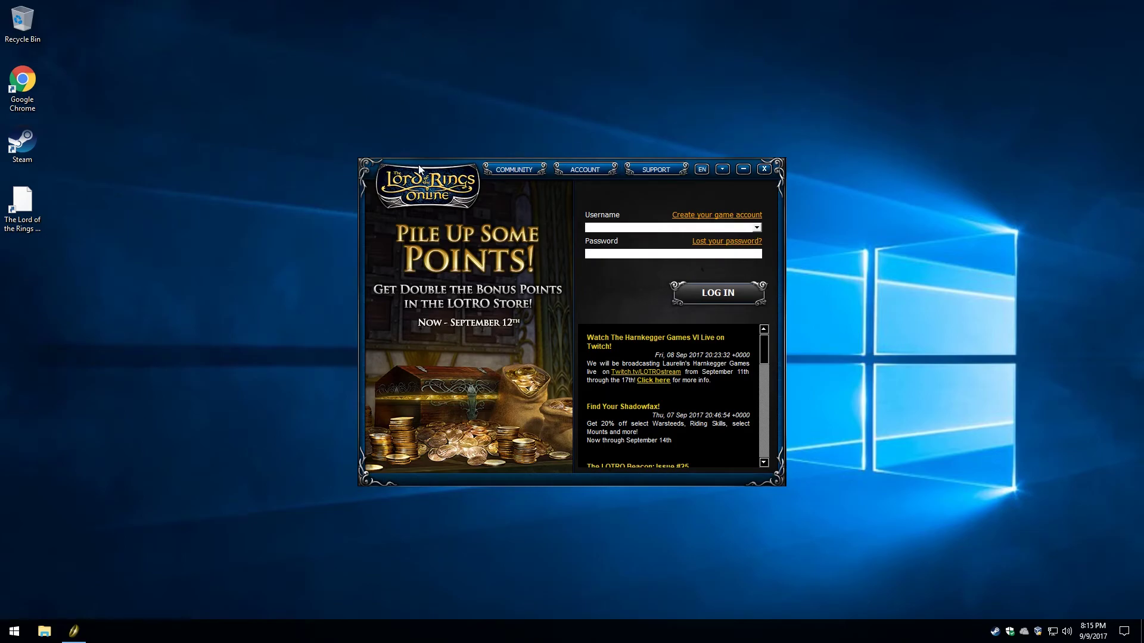
mouse_move(419, 168)
left_mouse_down()
mouse_move(382, 161)
mouse_move(403, 156)
left_mouse_up()
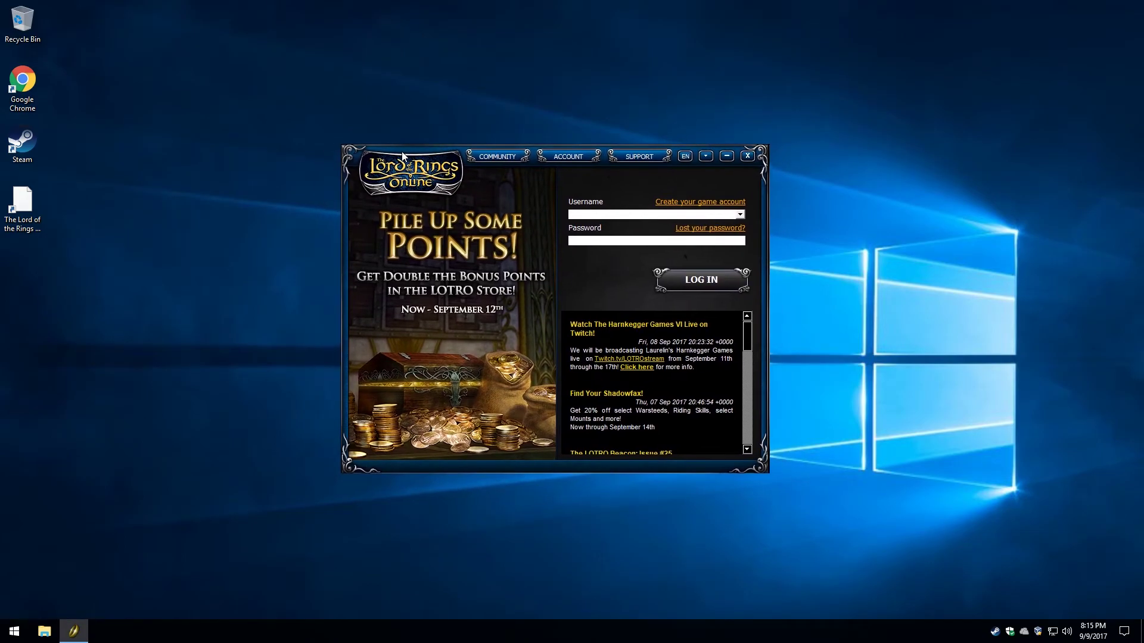
left_click(749, 158)
left_click(33, 216)
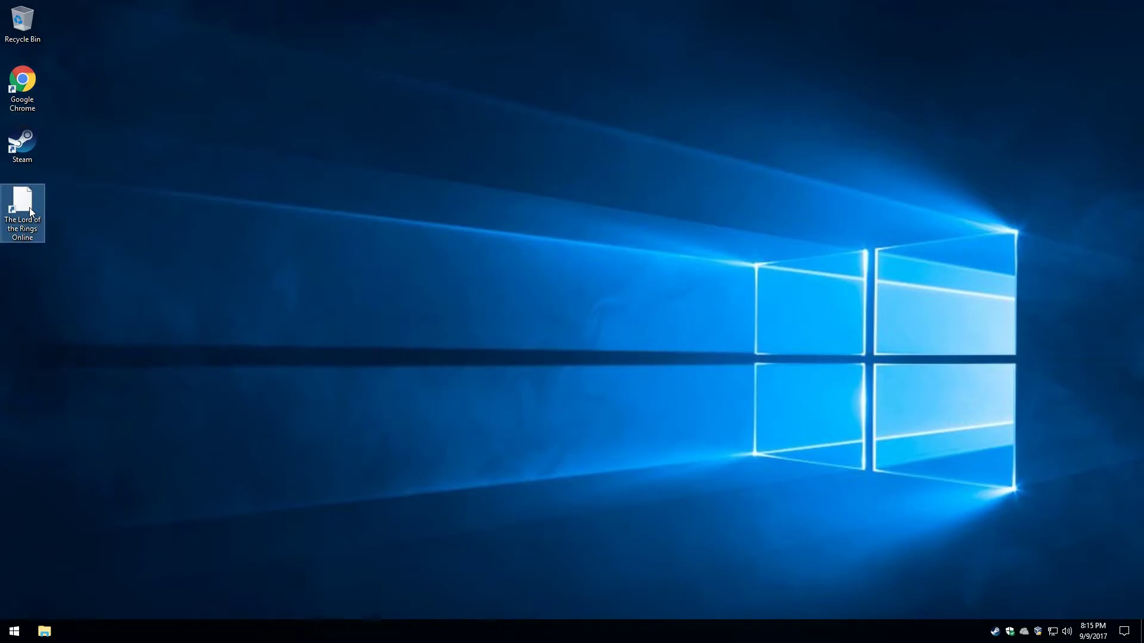
double_click(30, 207)
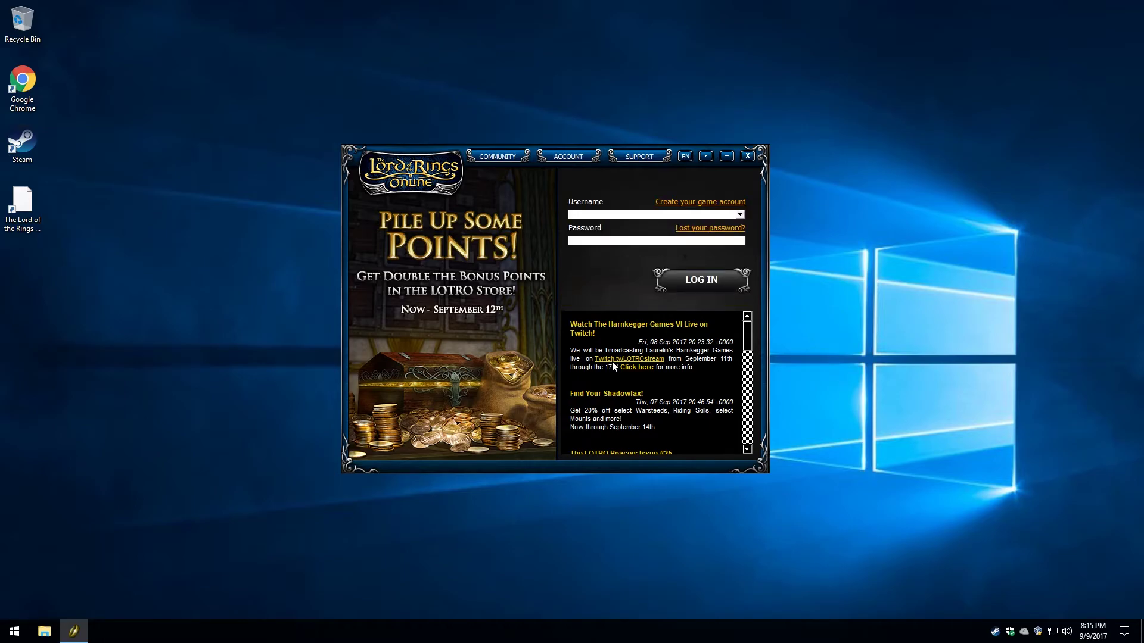
- Enter the account username and password in the launcher and log in to reach the world list
left_click(590, 212)
type("hurinfres")
key("Tab")
type("•••••••••••••••")
key("Return")
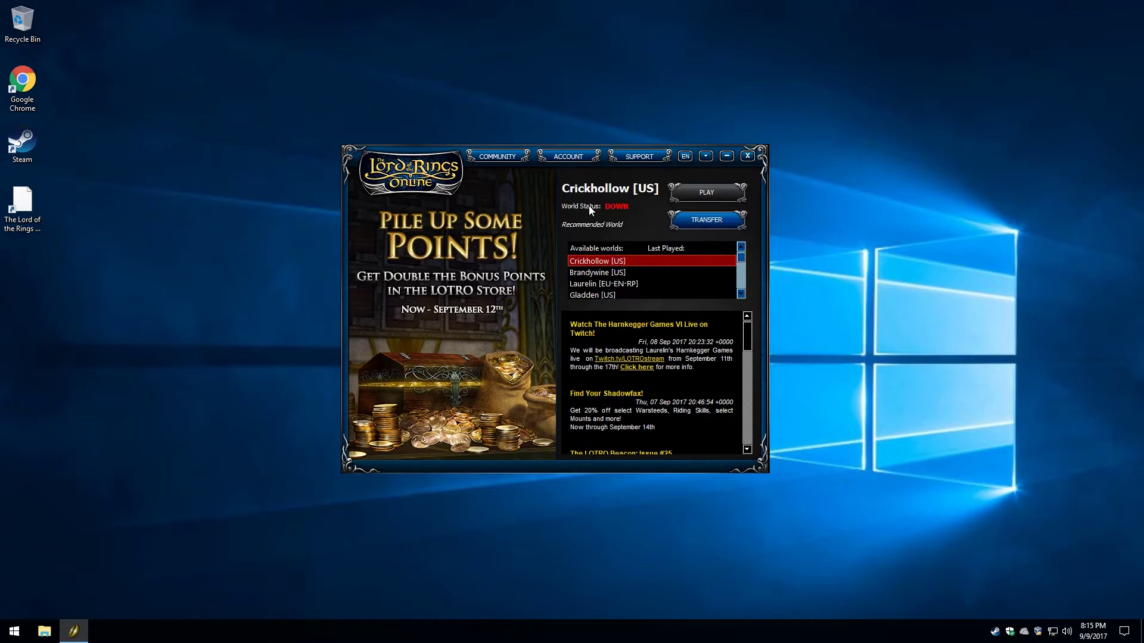
scroll(738, 295, "down", 3)
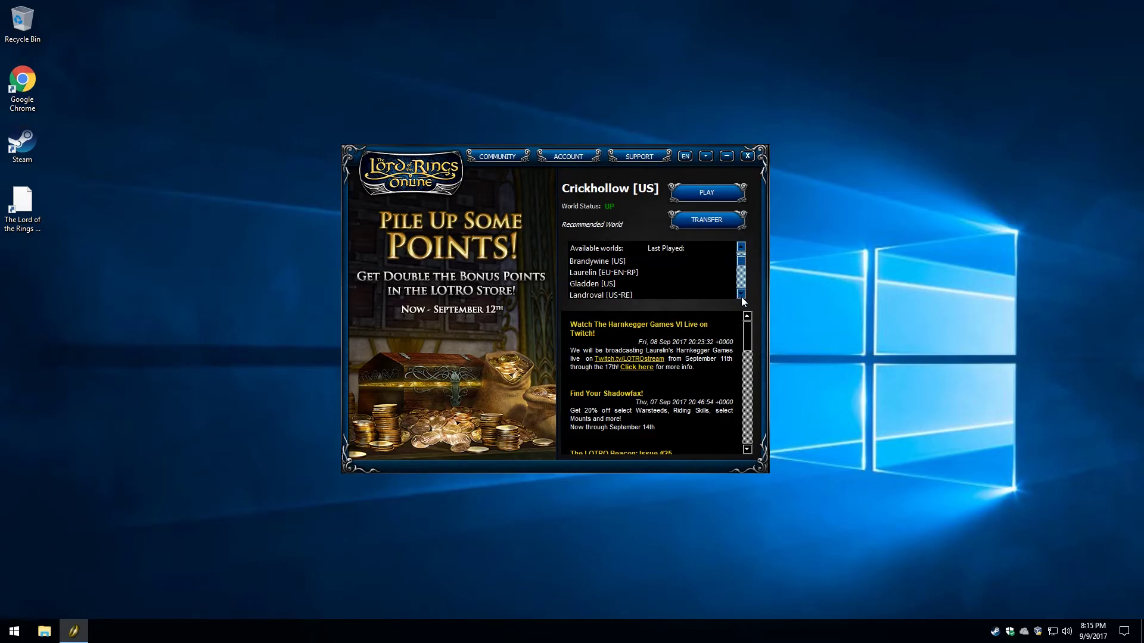
- Launch the game on Landroval [US-RE], agreeing to both the EULA and Terms of Service
left_click(595, 272)
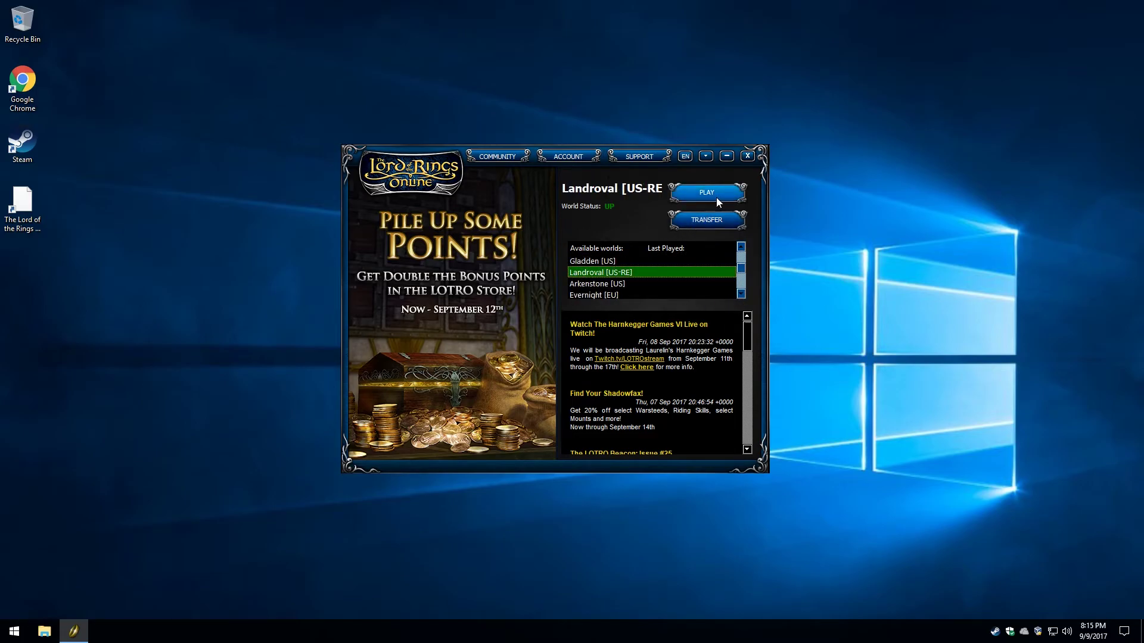
left_click(714, 198)
scroll(704, 209, "down", 5)
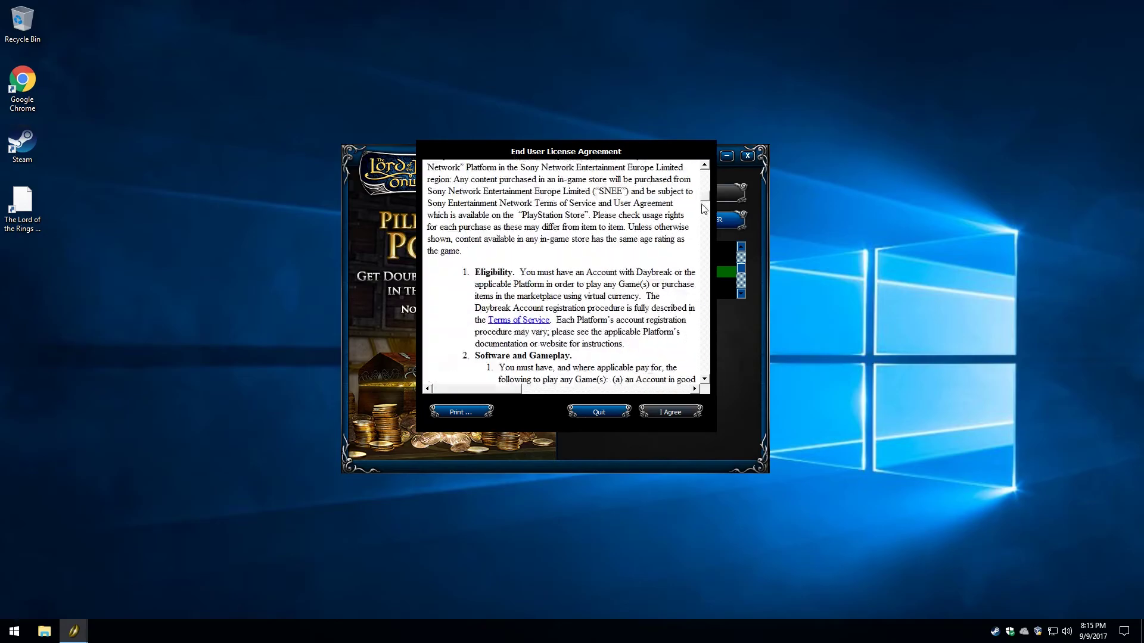
scroll(703, 208, "down", 10)
left_click(670, 411)
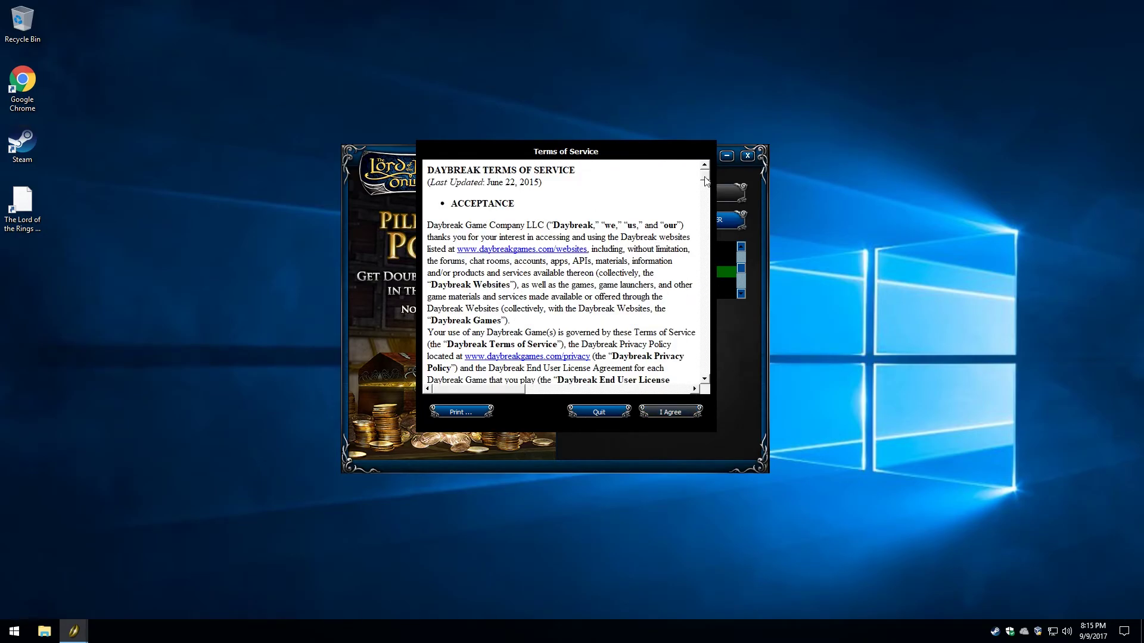
scroll(705, 181, "down", 15)
left_click(681, 411)
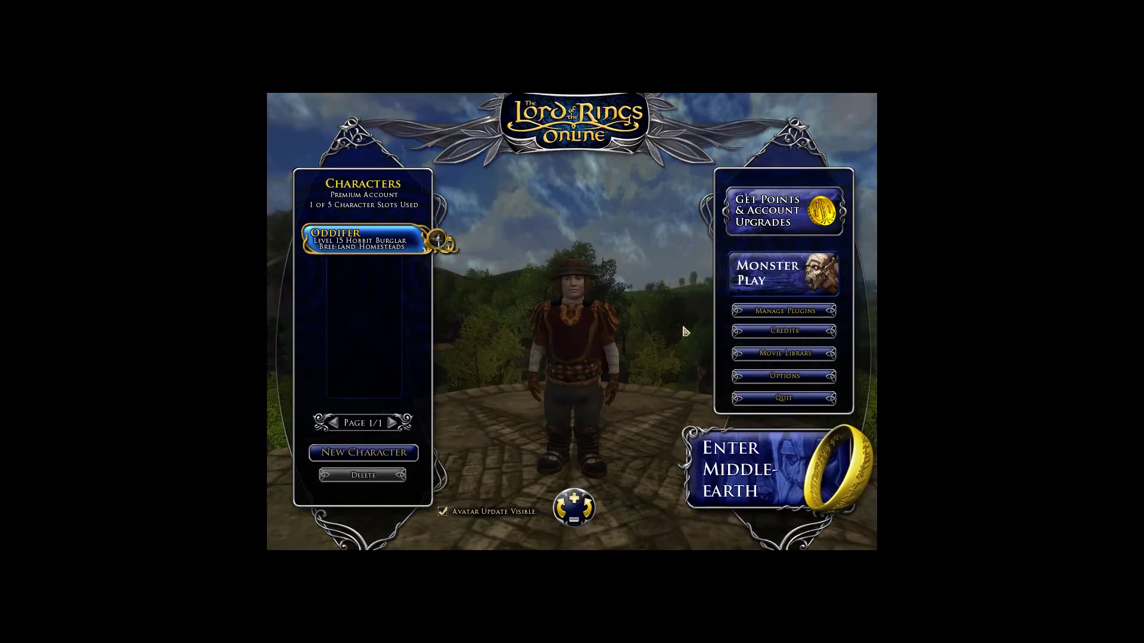
- Rotate the scene around the Hobbit character and allow lotroclient.exe through the Windows firewall
left_click_drag(660, 374, 685, 393)
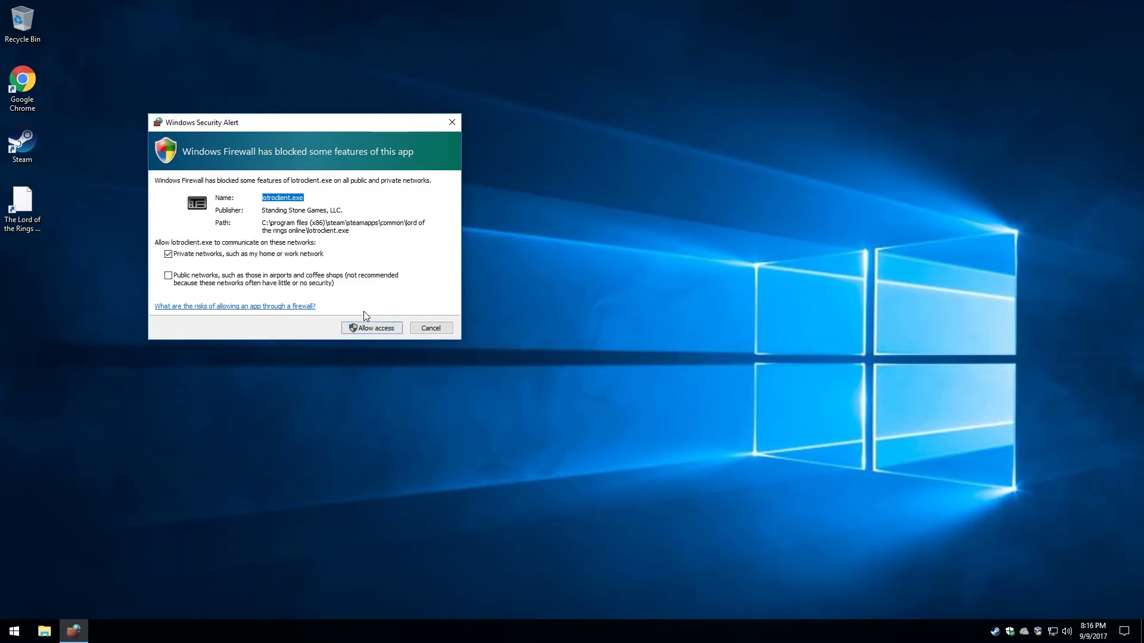
left_click(364, 329)
left_click(361, 324)
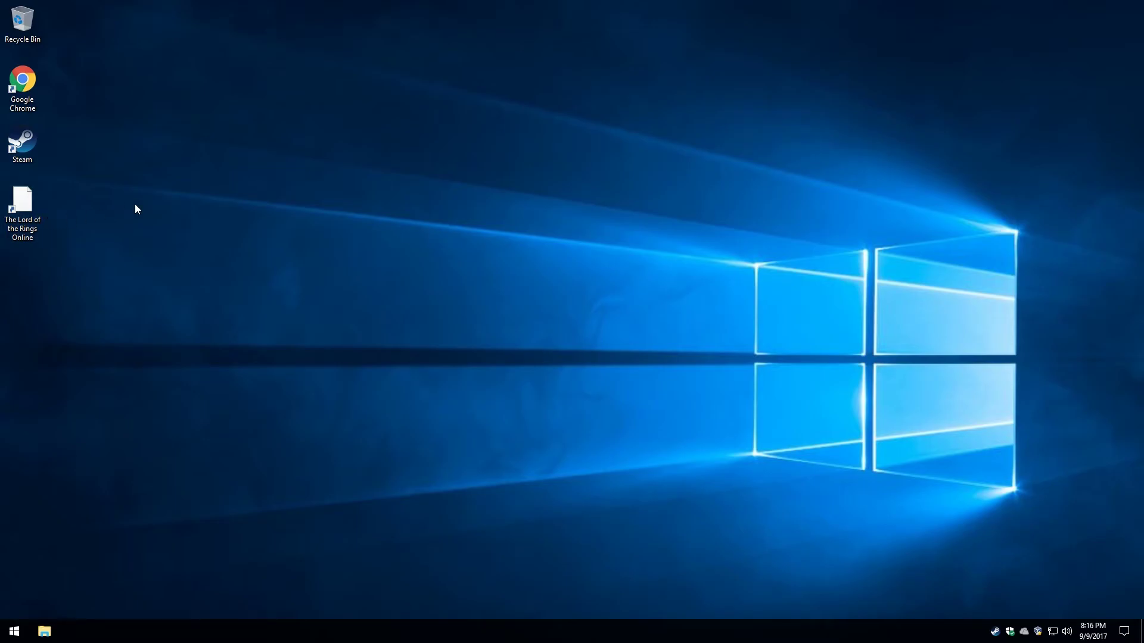
- From the shortcut's Change Icon dialog, browse to C:\Program Files (x86)\Steam\steamapps\common\Lord of the Rings Online
right_click(28, 210)
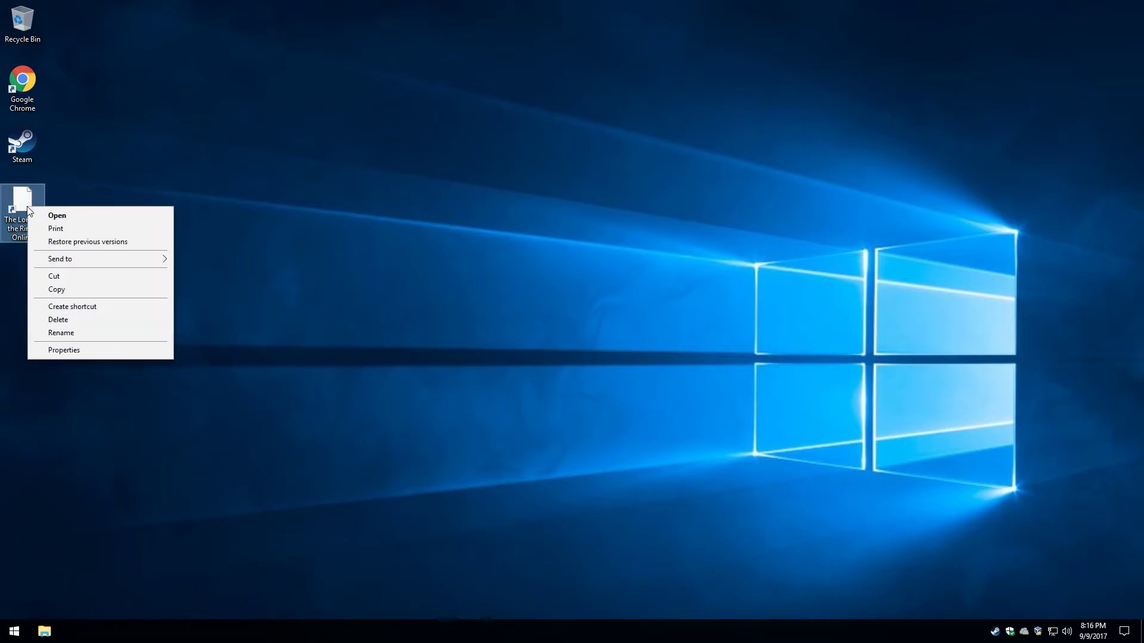
left_click(71, 353)
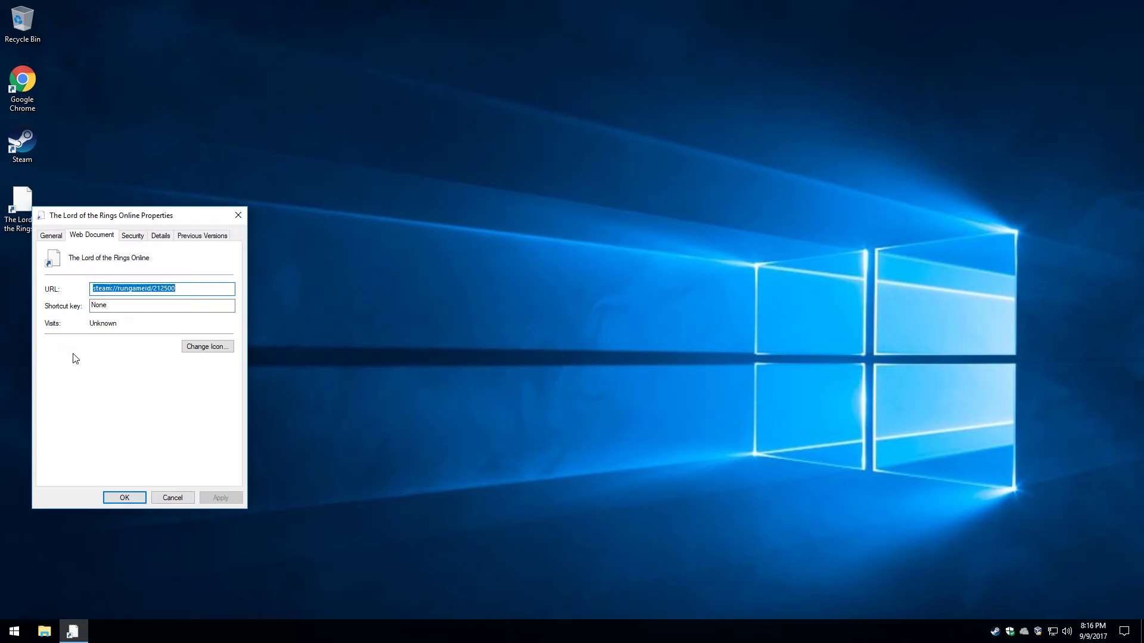
left_click(199, 348)
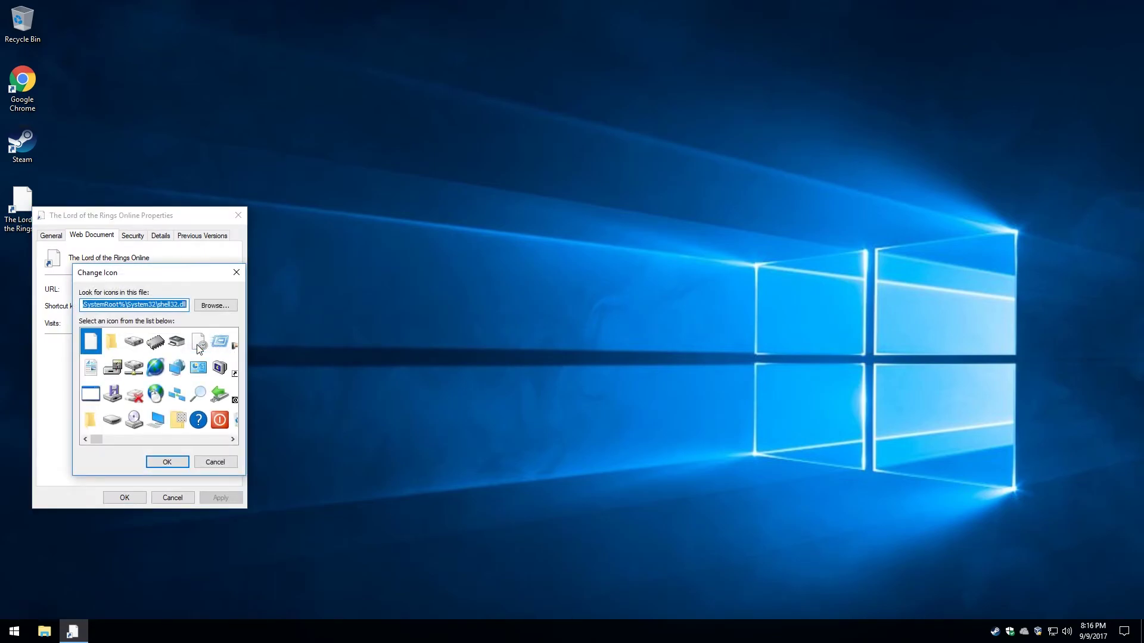
left_click(215, 306)
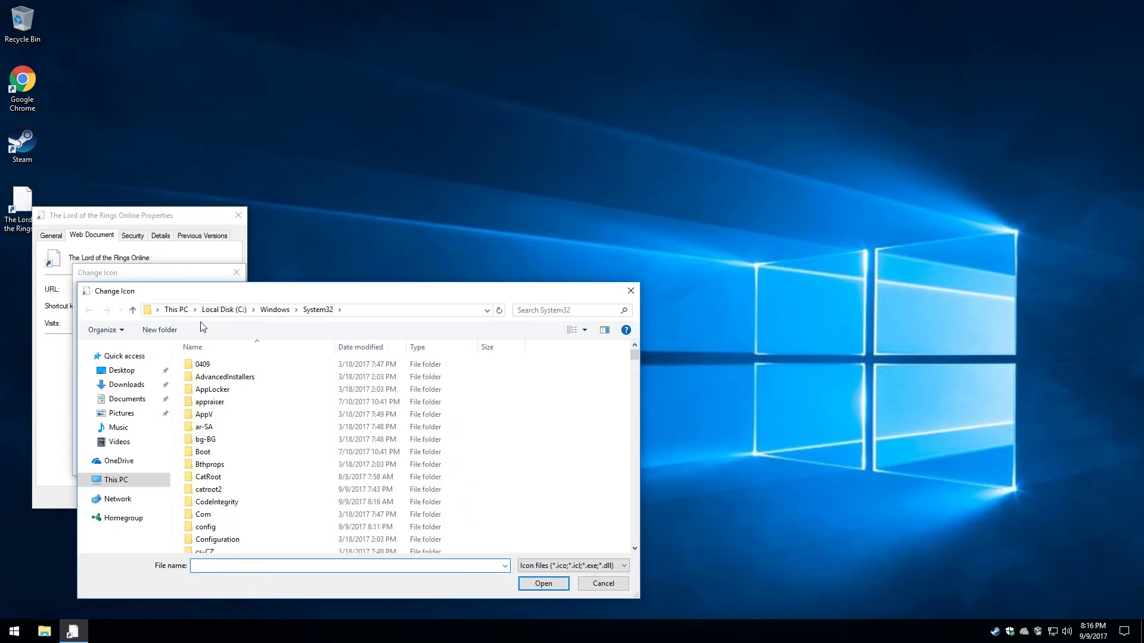
left_click(124, 480)
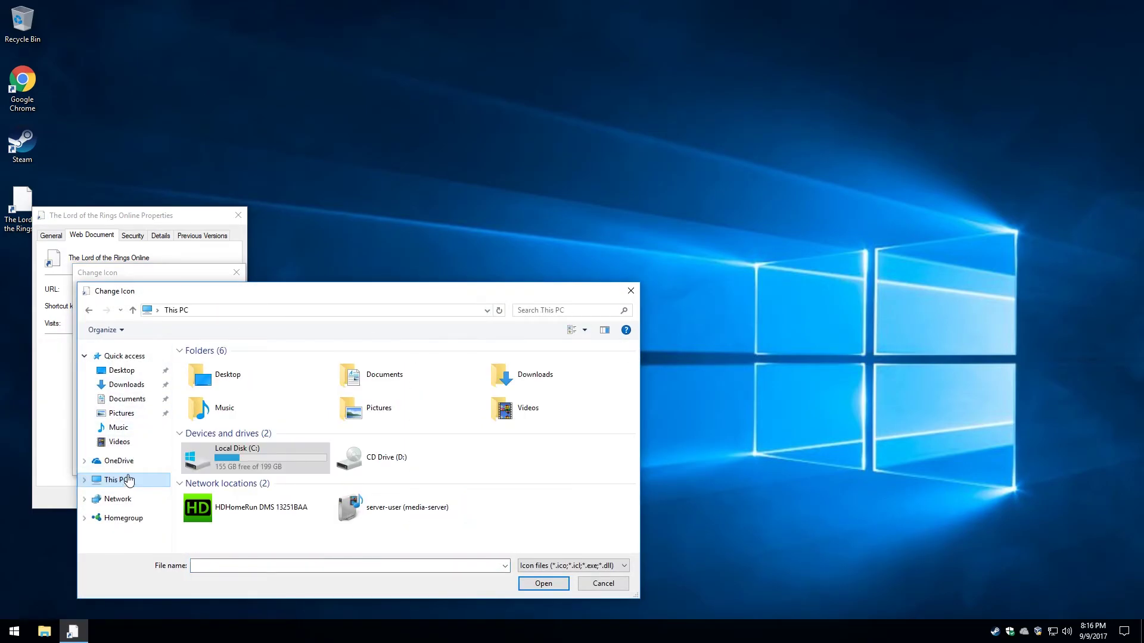
double_click(216, 456)
double_click(213, 390)
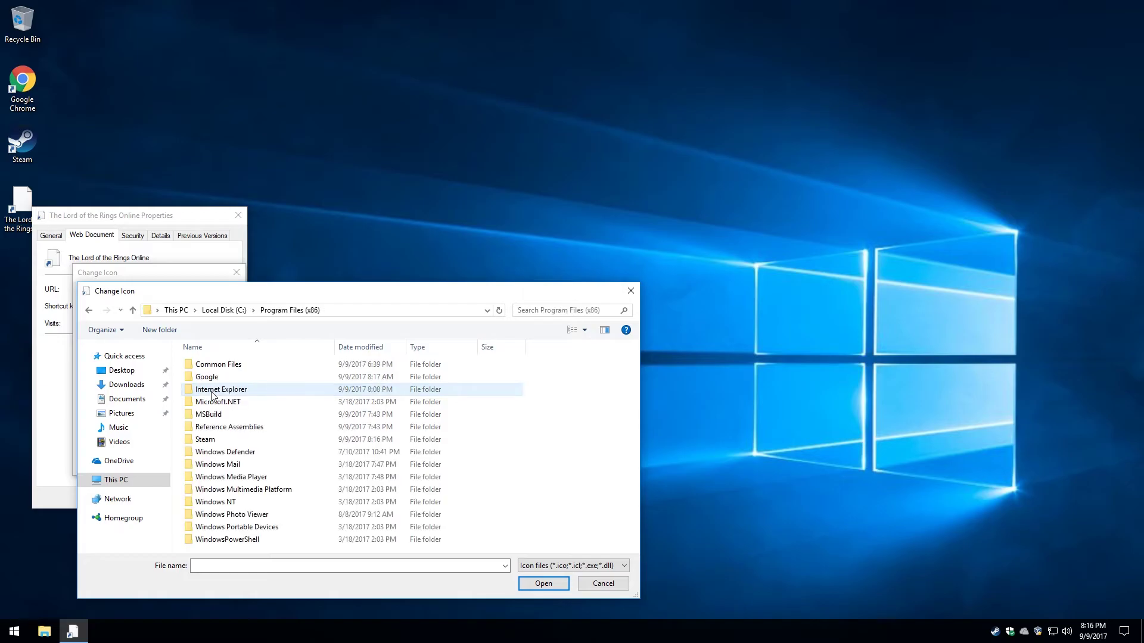
double_click(209, 440)
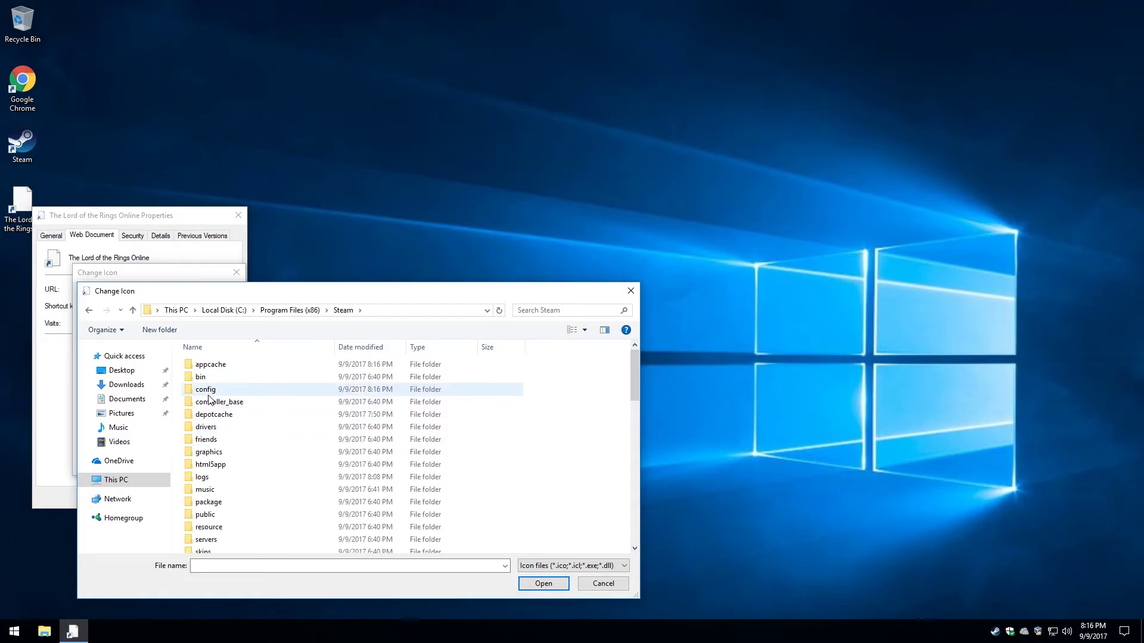
scroll(214, 398, "down", 3)
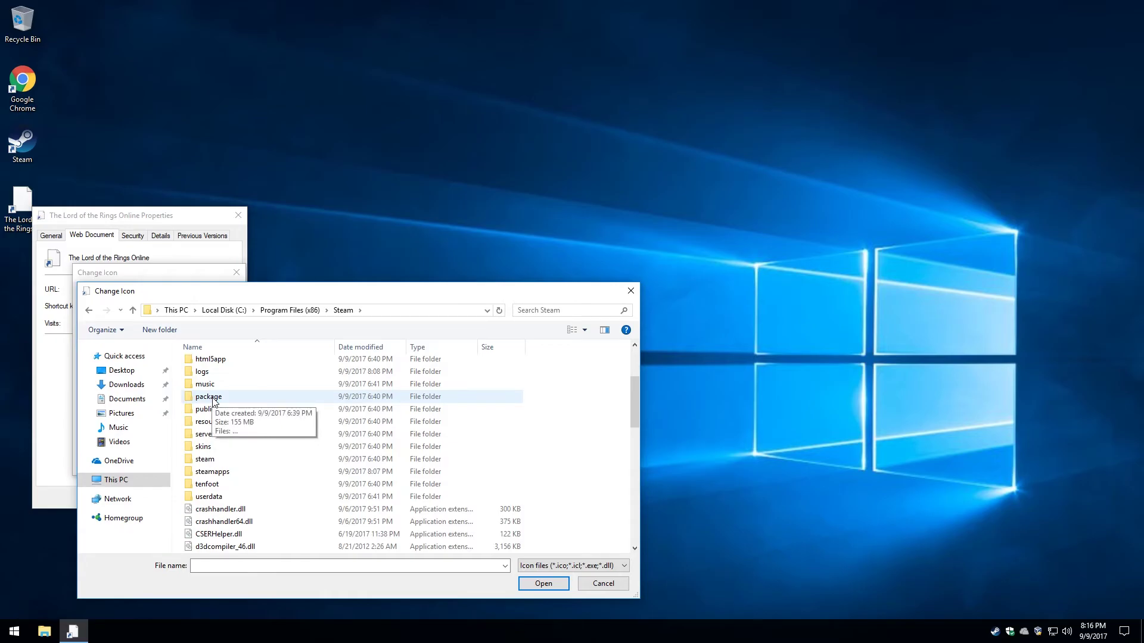
double_click(213, 472)
double_click(208, 366)
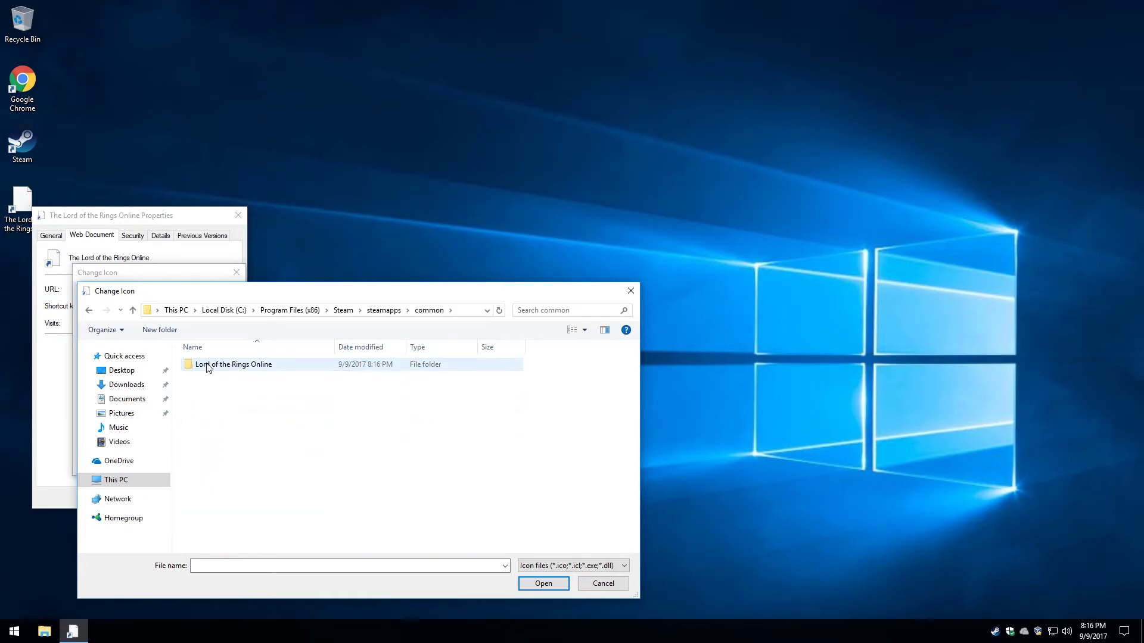
double_click(208, 366)
- Load icon.ico, pick its gold ring icon, and apply it to the shortcut
scroll(211, 429, "down", 3)
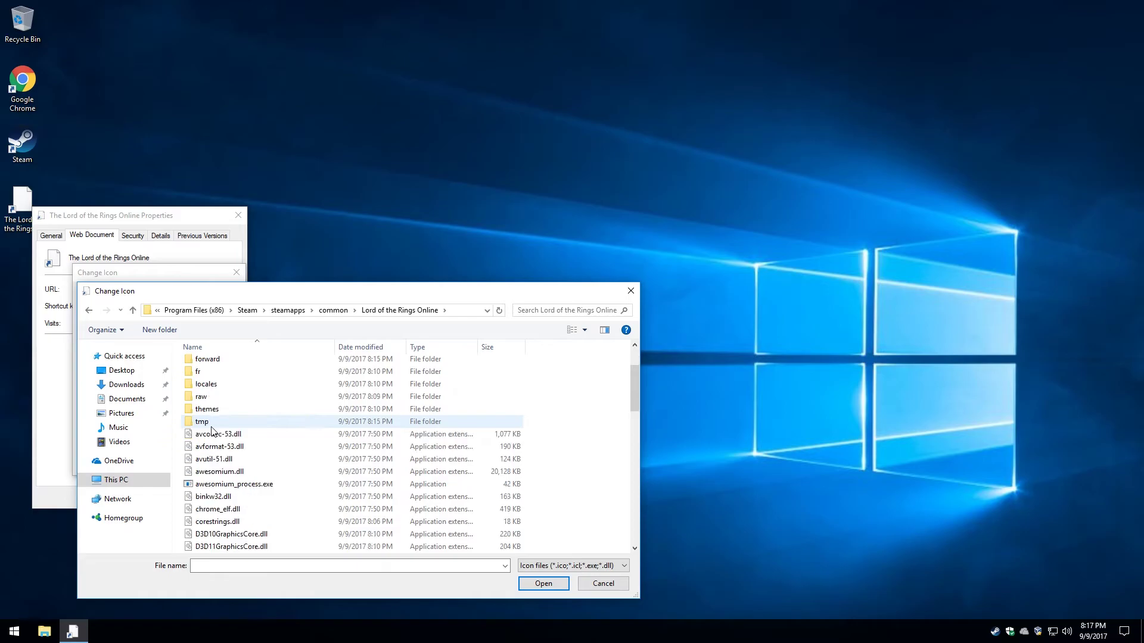
scroll(212, 430, "down", 4)
left_click(212, 459)
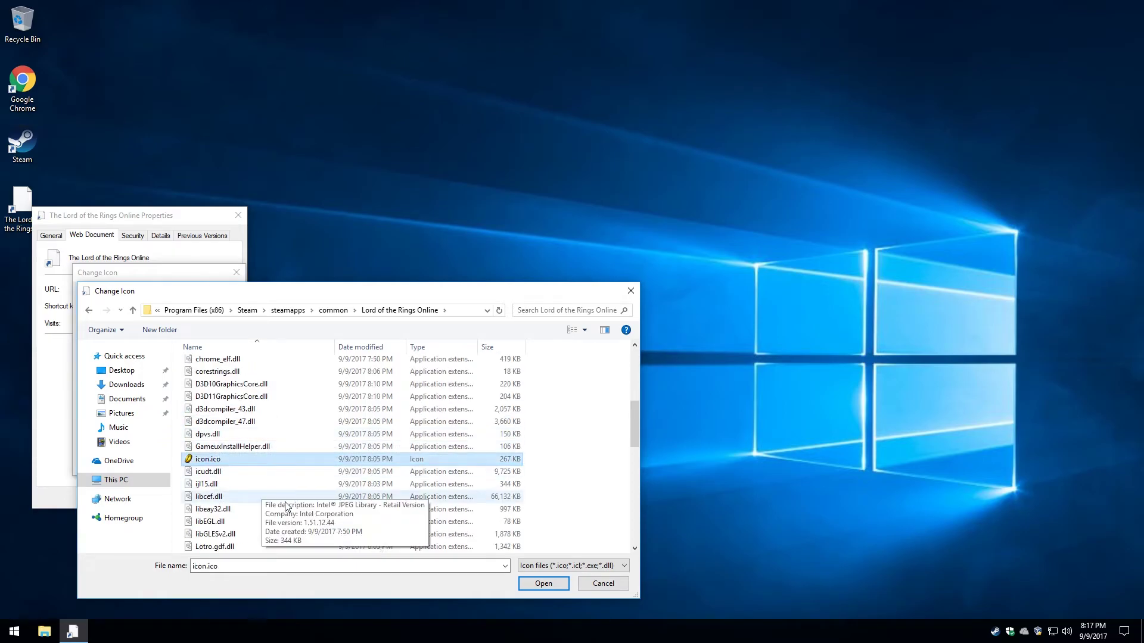
left_click(532, 585)
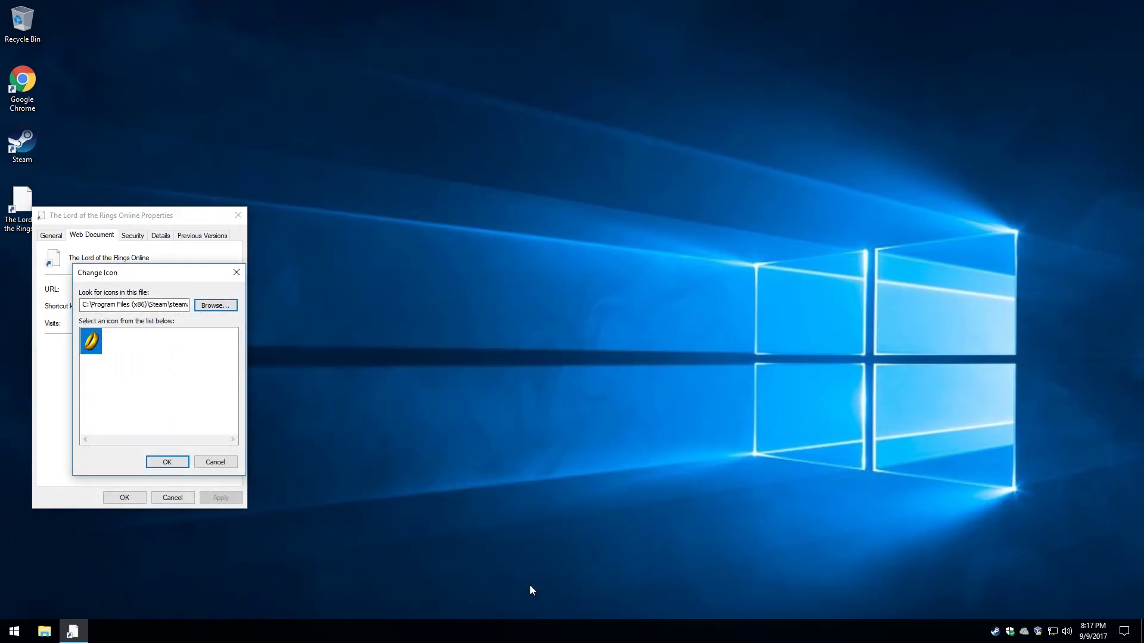
left_click(186, 465)
left_click(214, 498)
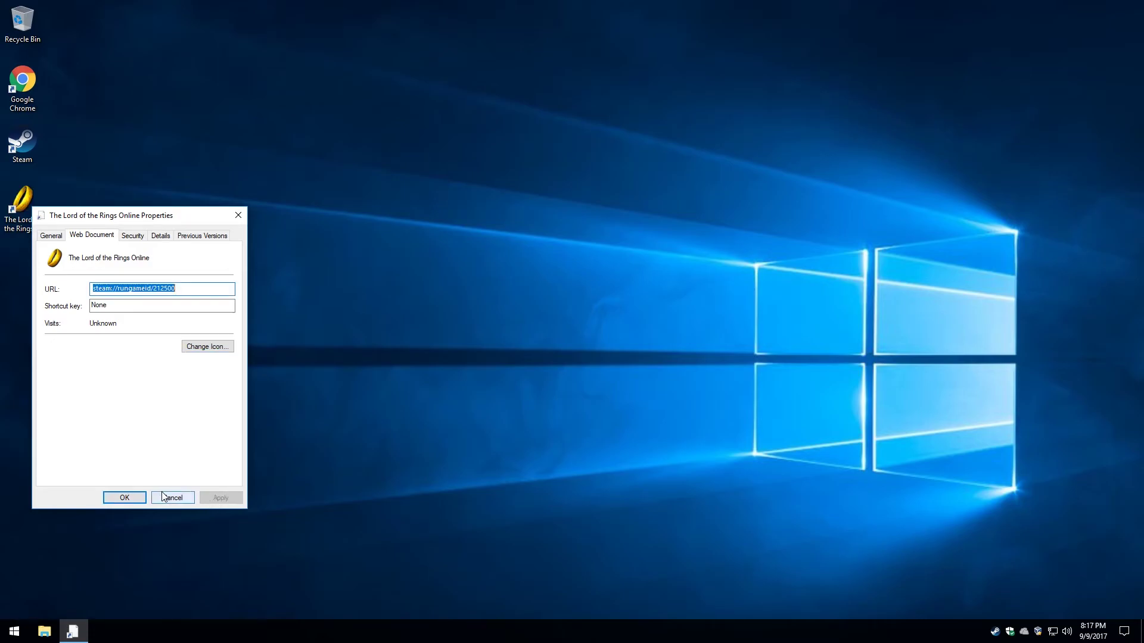
left_click(134, 498)
left_click(97, 218)
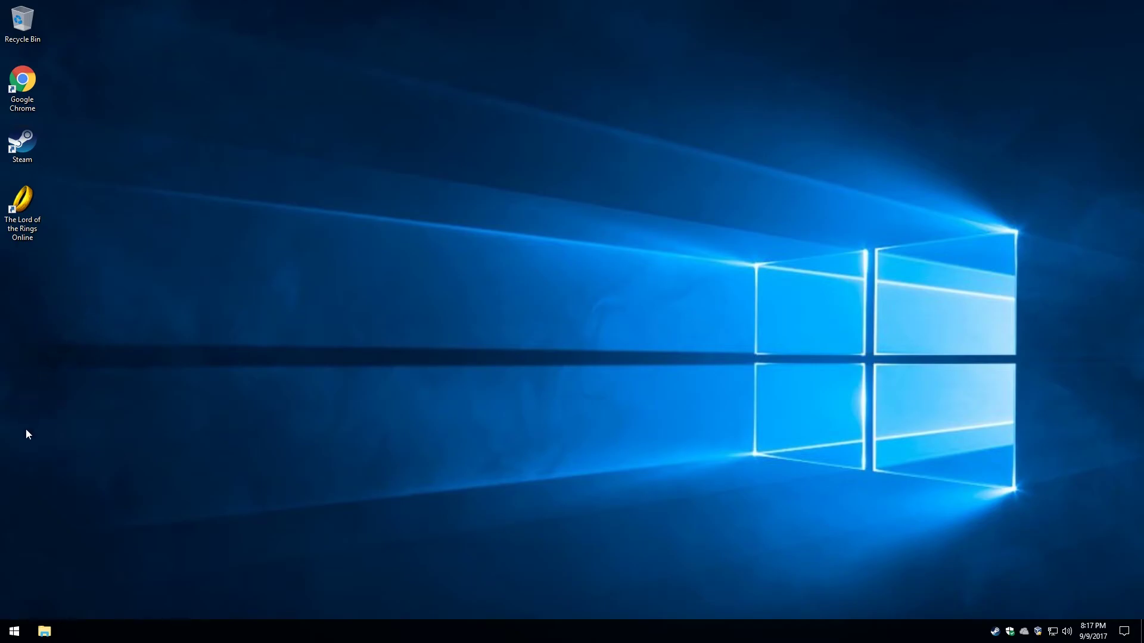
- Open the installed apps list in Windows Settings
left_click(14, 631)
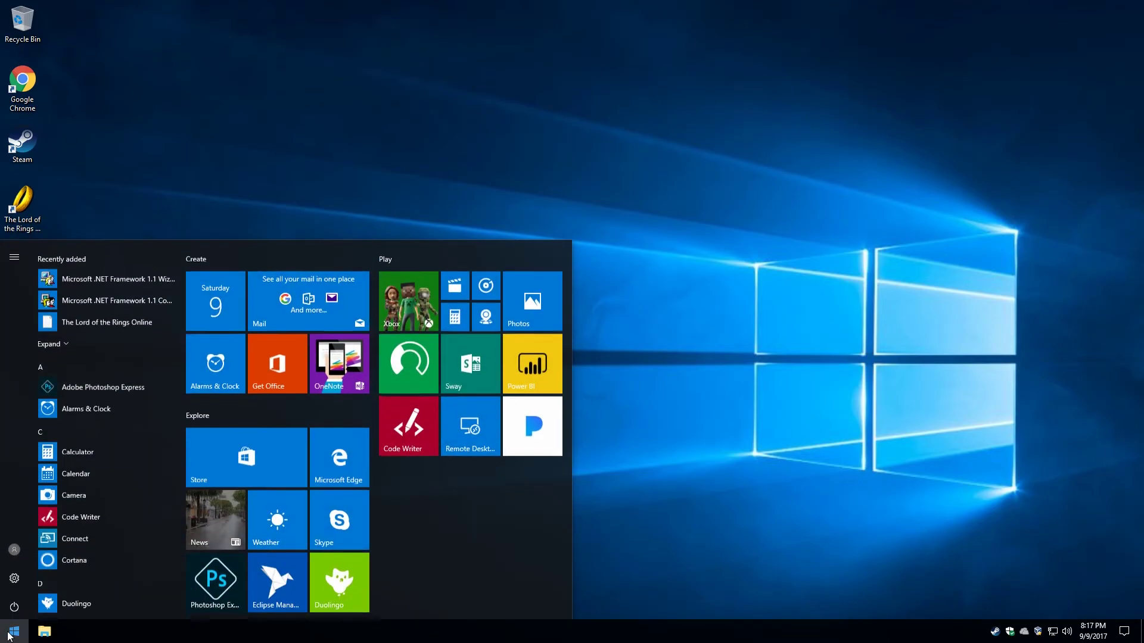
left_click(14, 580)
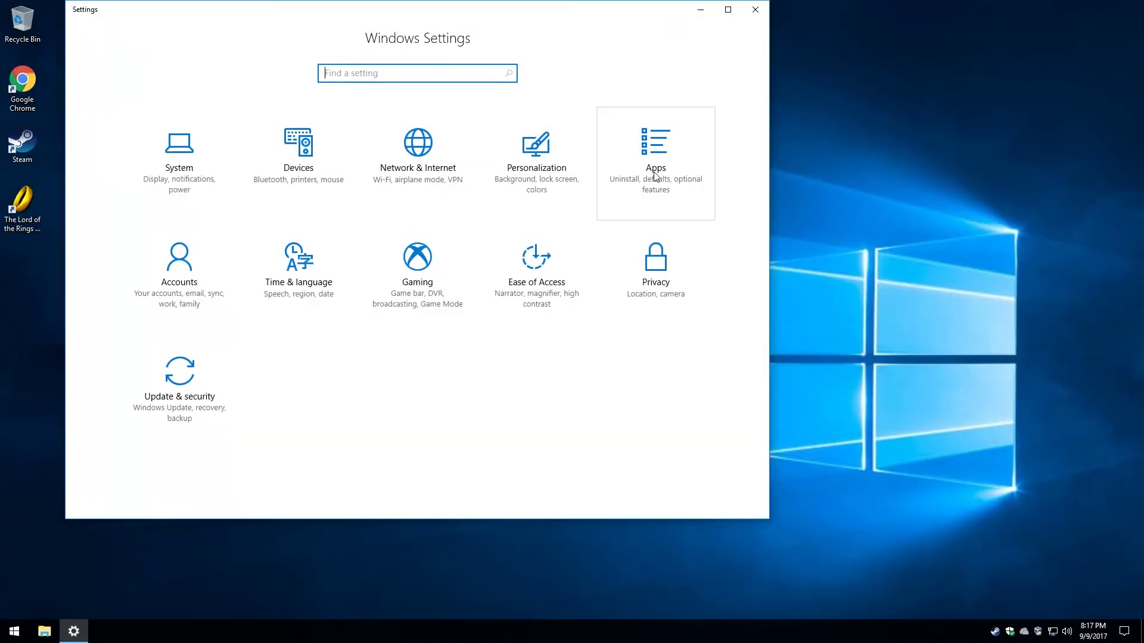
left_click(659, 169)
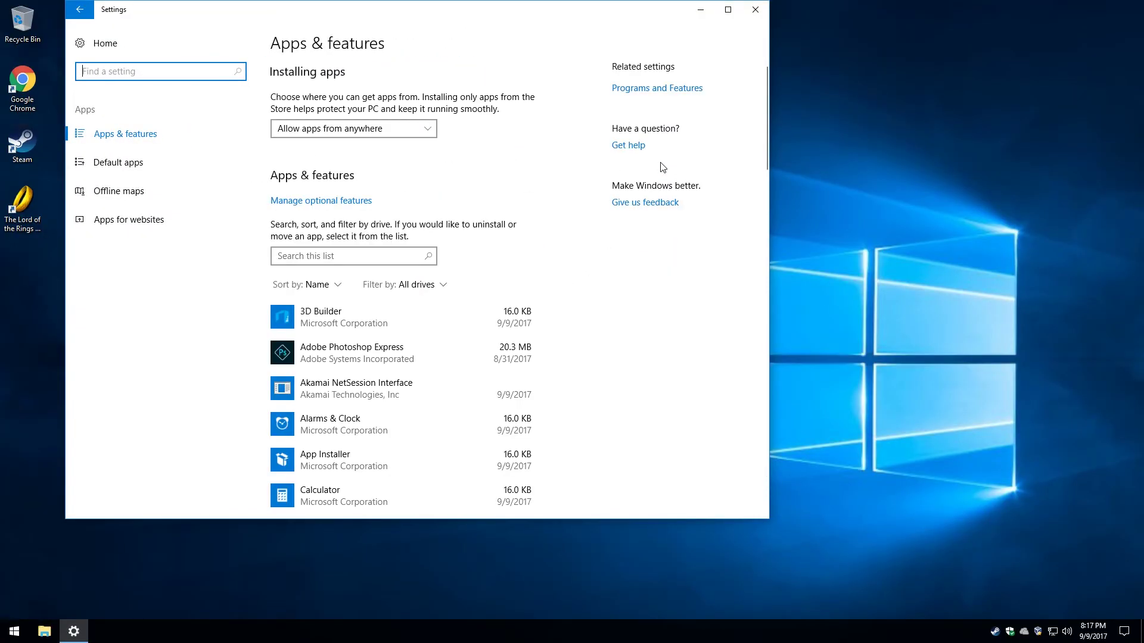
- Uninstall Akamai NetSession Interface, confirming all prompts, then open Programs and Features
left_click(328, 393)
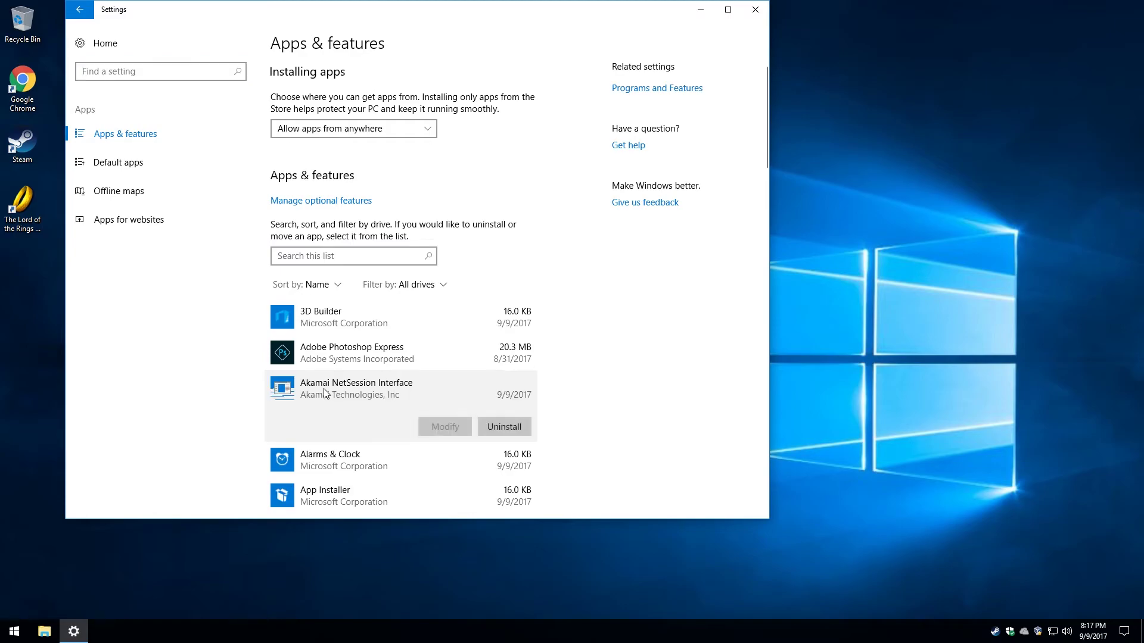
left_click(500, 426)
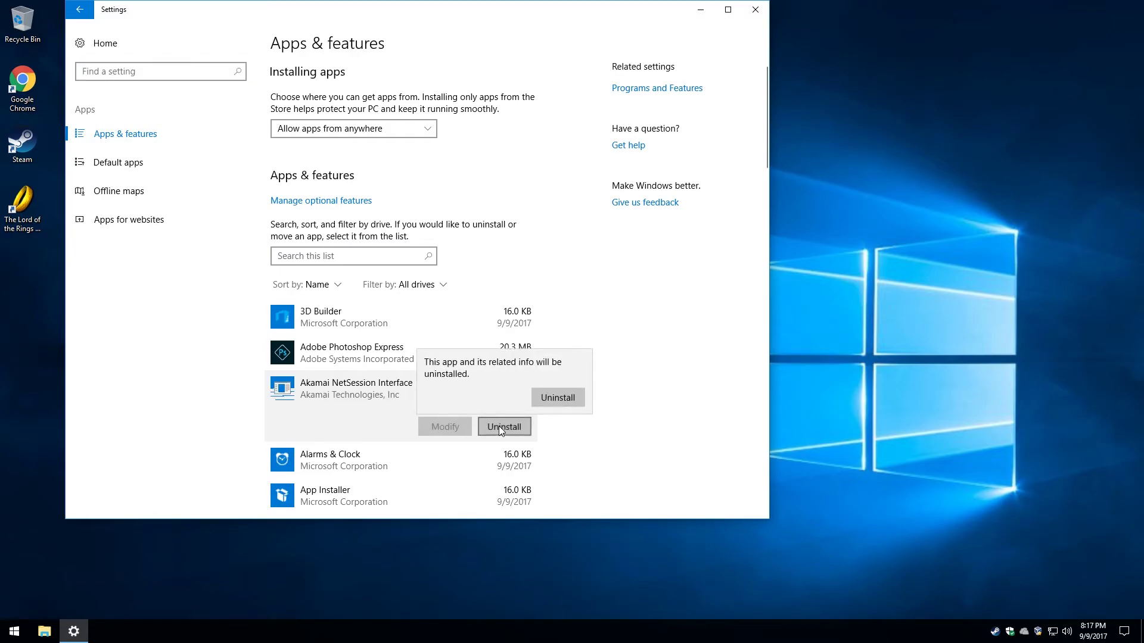
left_click(549, 402)
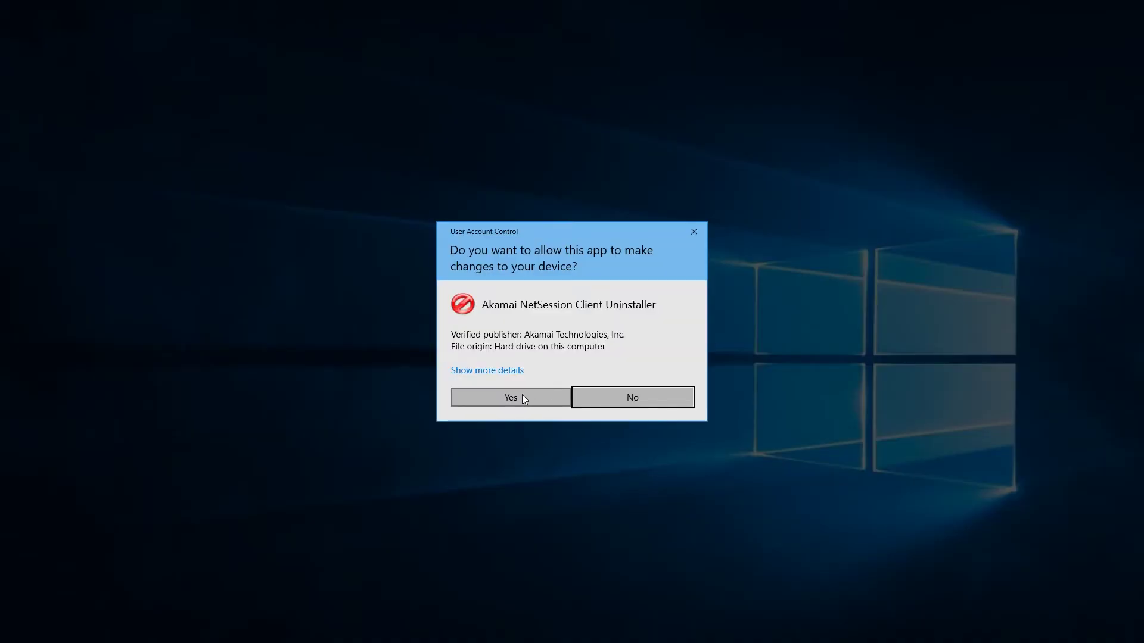
left_click(525, 399)
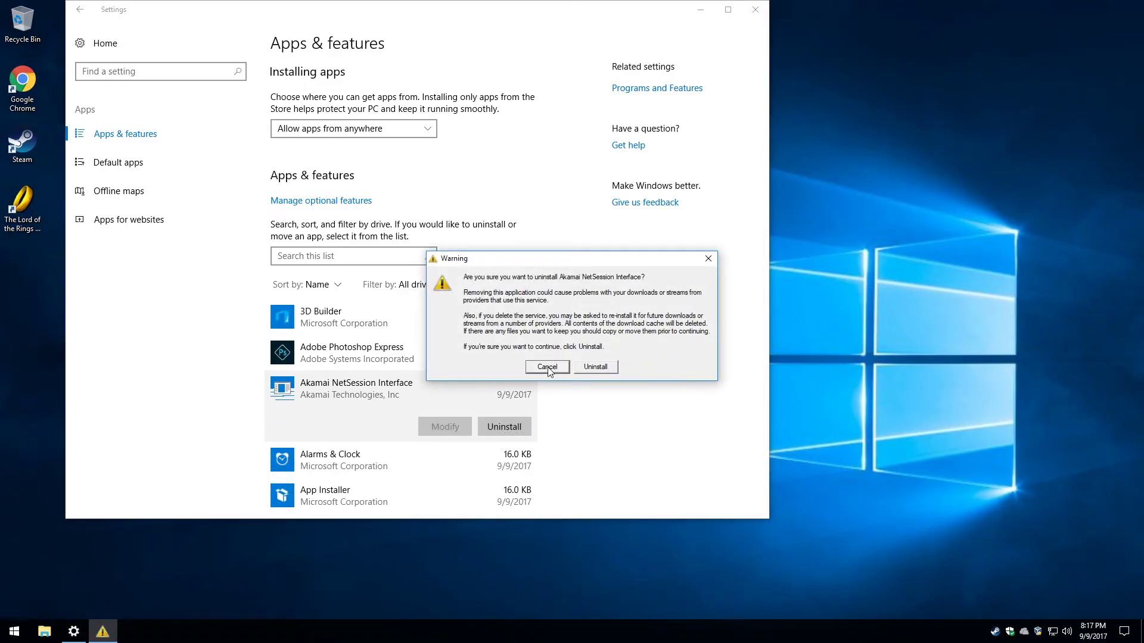
left_click(593, 368)
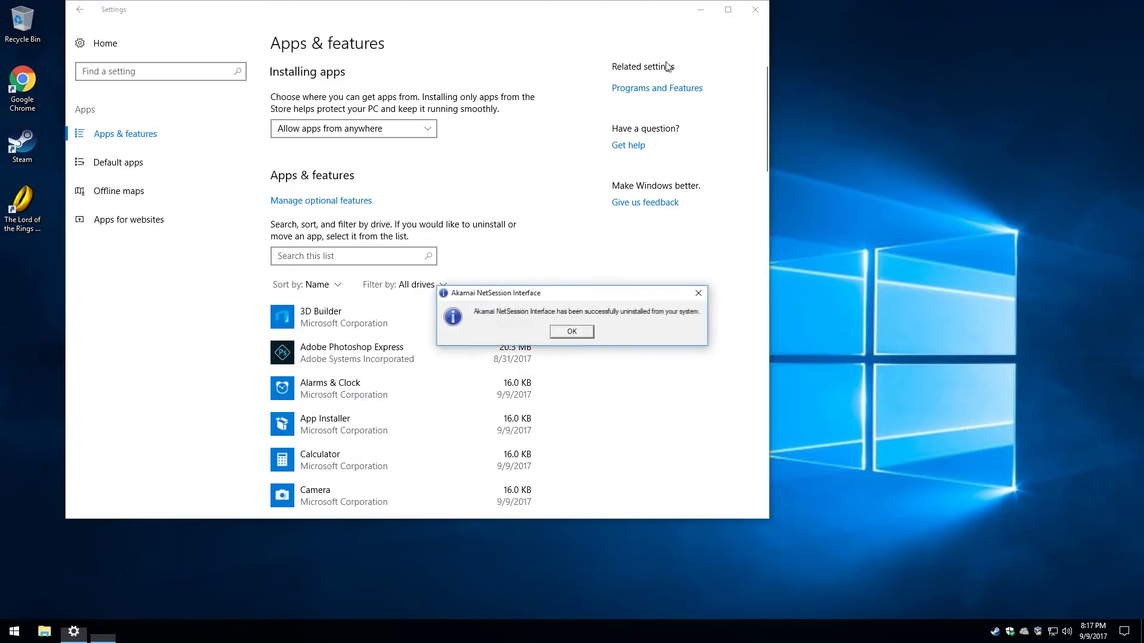
left_click(577, 335)
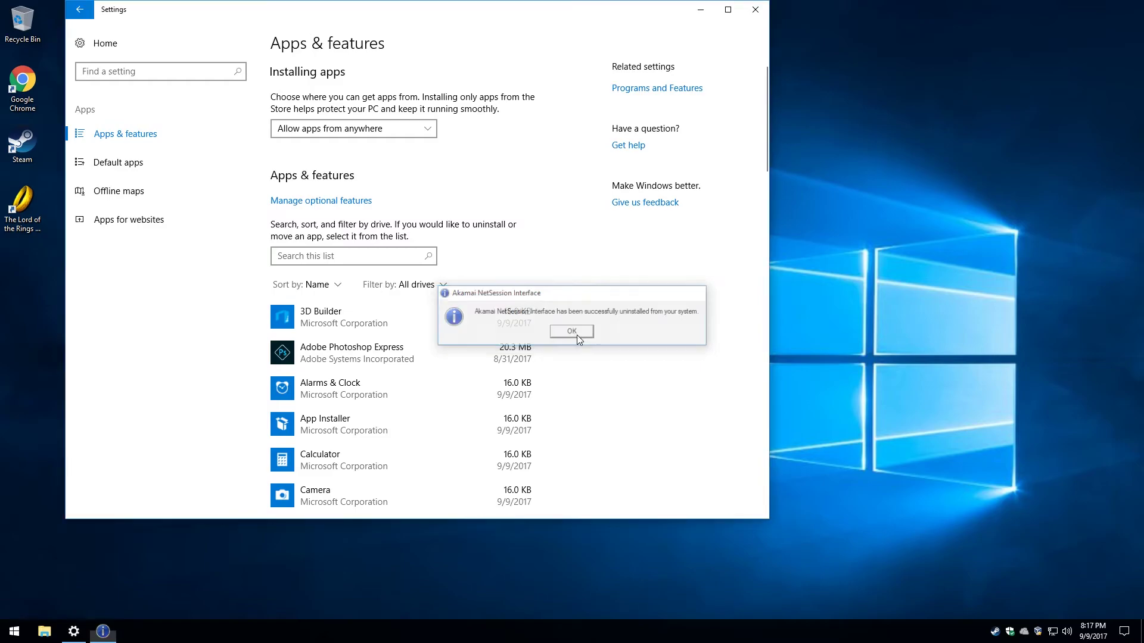
left_click(670, 91)
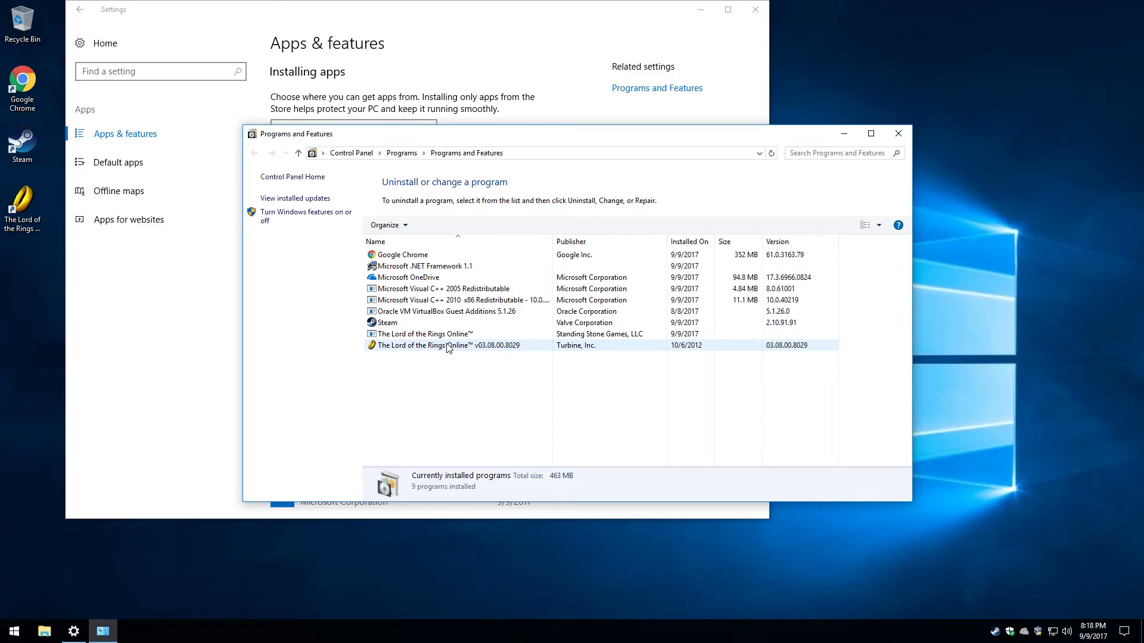
- Close the Programs and Features window and the Windows Settings window
left_click(899, 134)
left_click(756, 9)
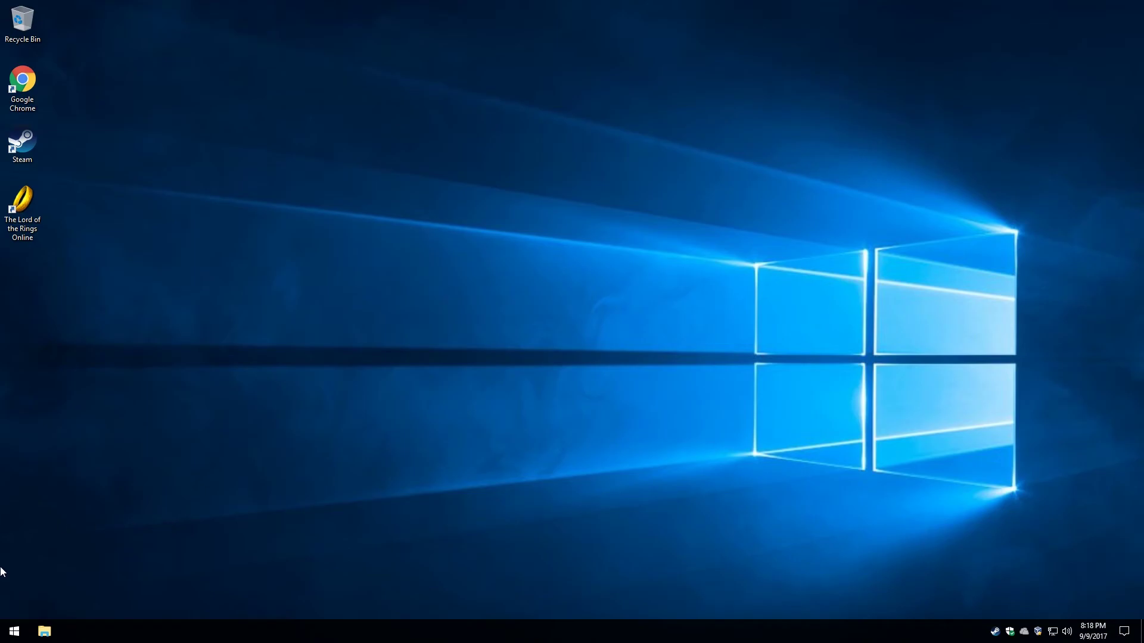
- Turn on 'Give me updates for other Microsoft products' in Windows Update advanced options
left_click(15, 634)
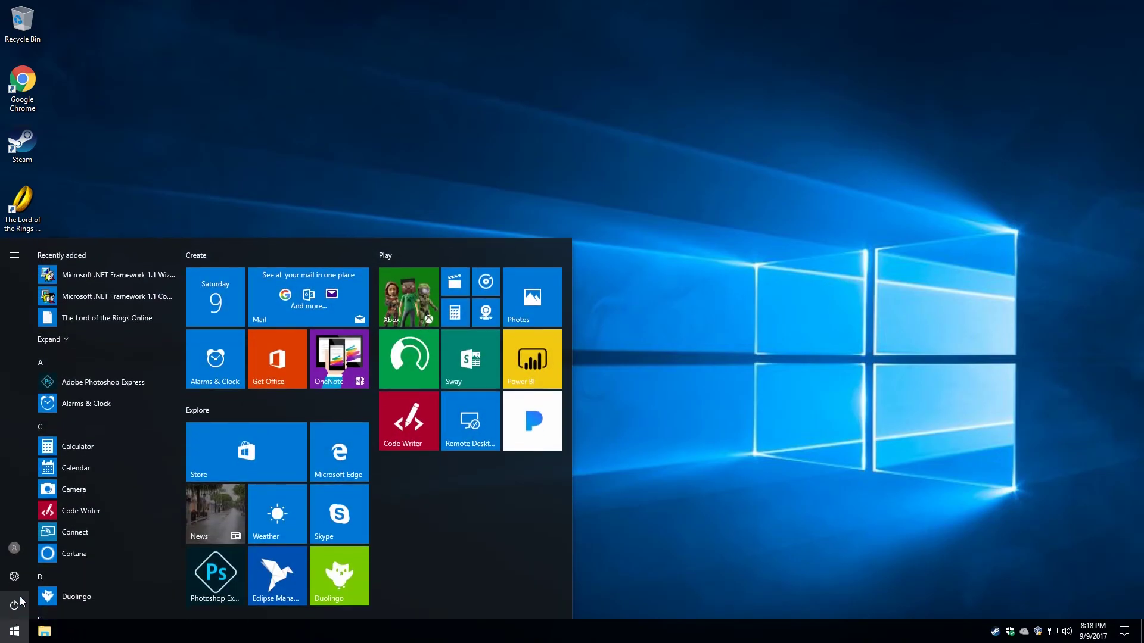
left_click(20, 581)
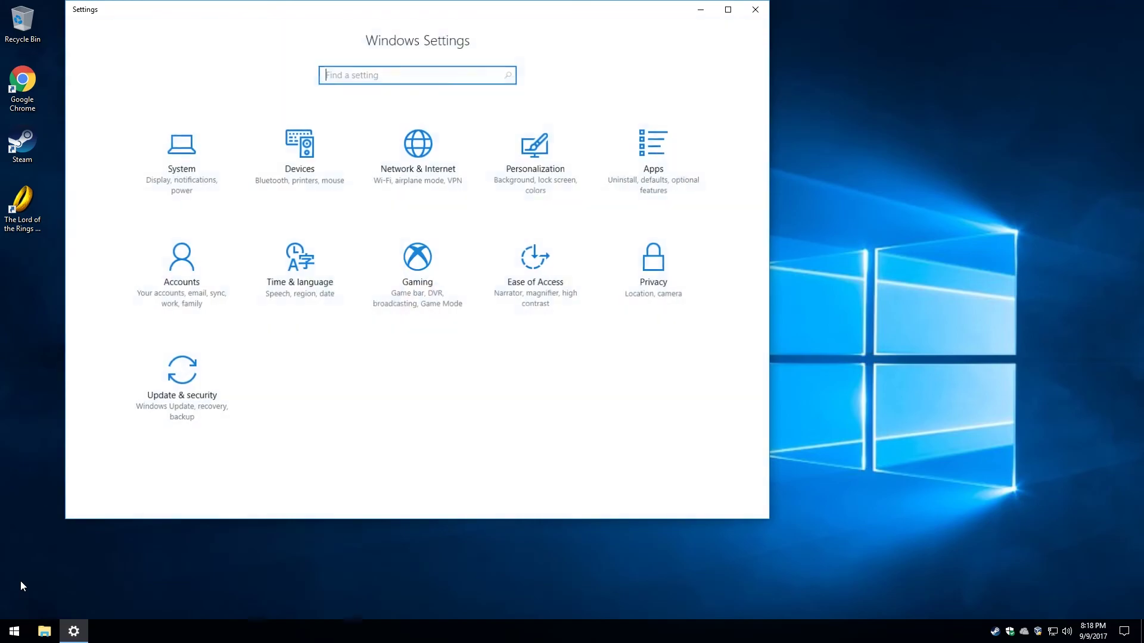
left_click(179, 411)
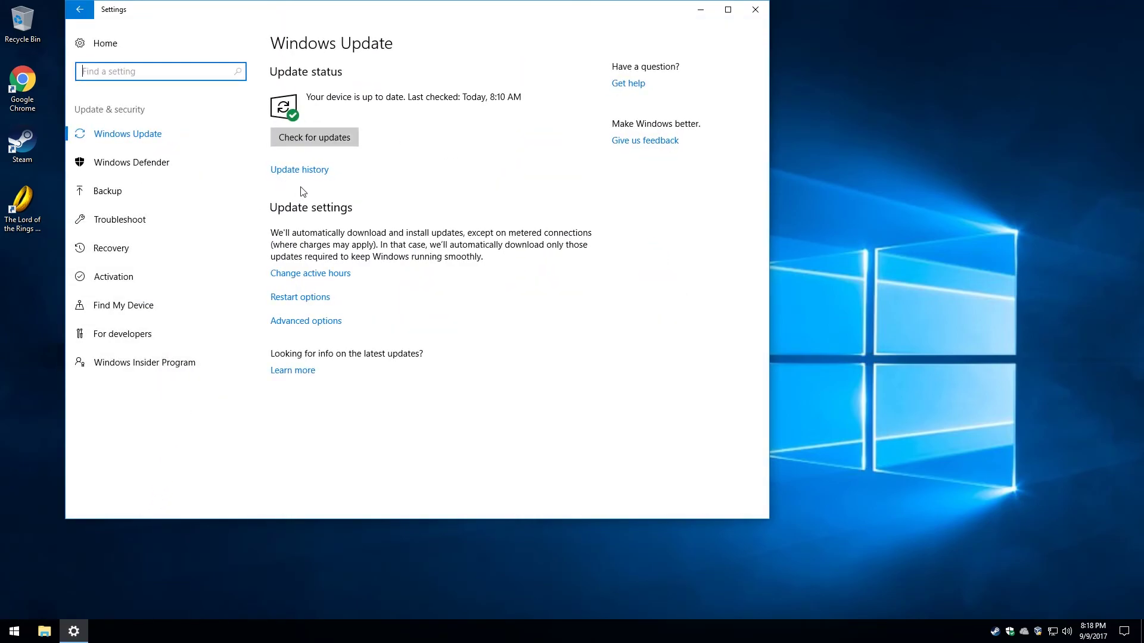
left_click(301, 325)
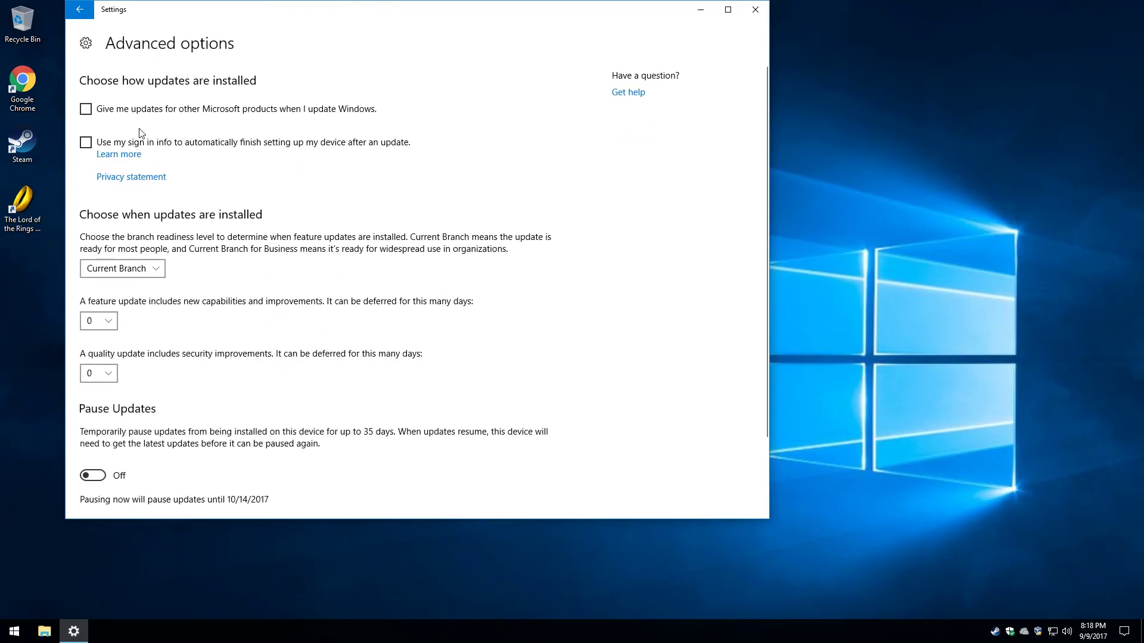
left_click(86, 111)
left_click(82, 13)
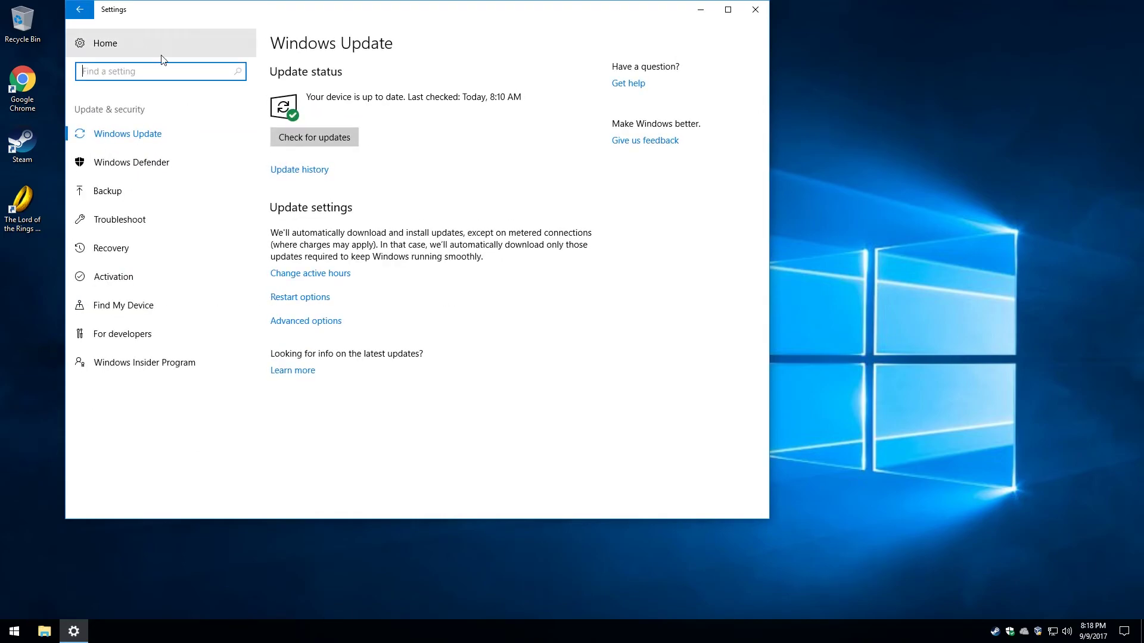
- Check for updates so the 2017-08 Cumulative Update for Windows 10 Version 1703 starts downloading
left_click(285, 146)
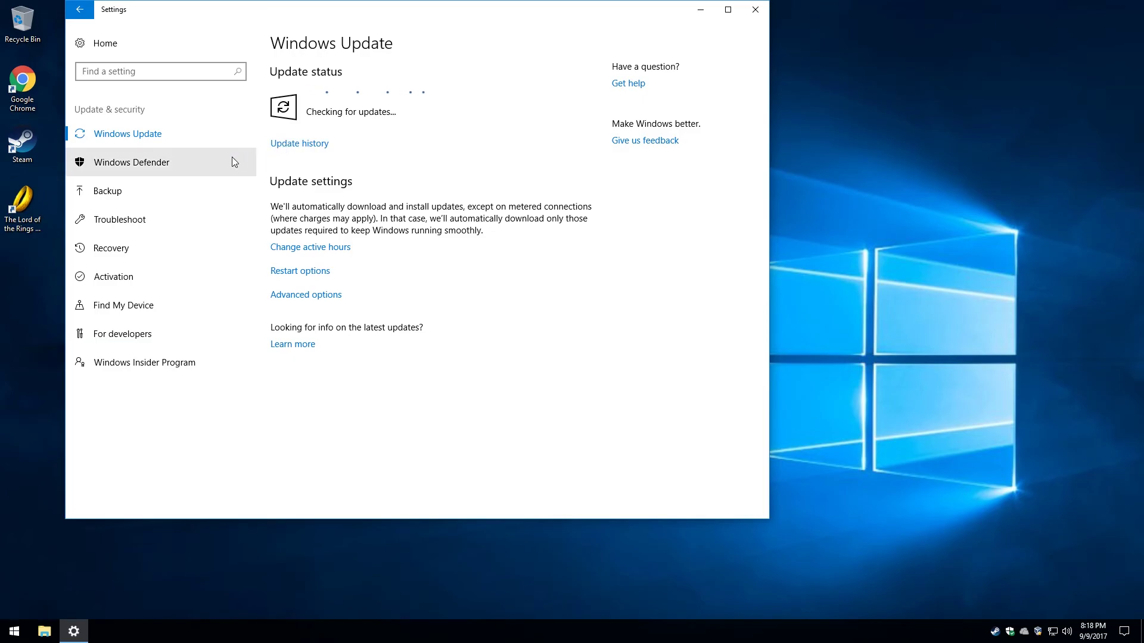